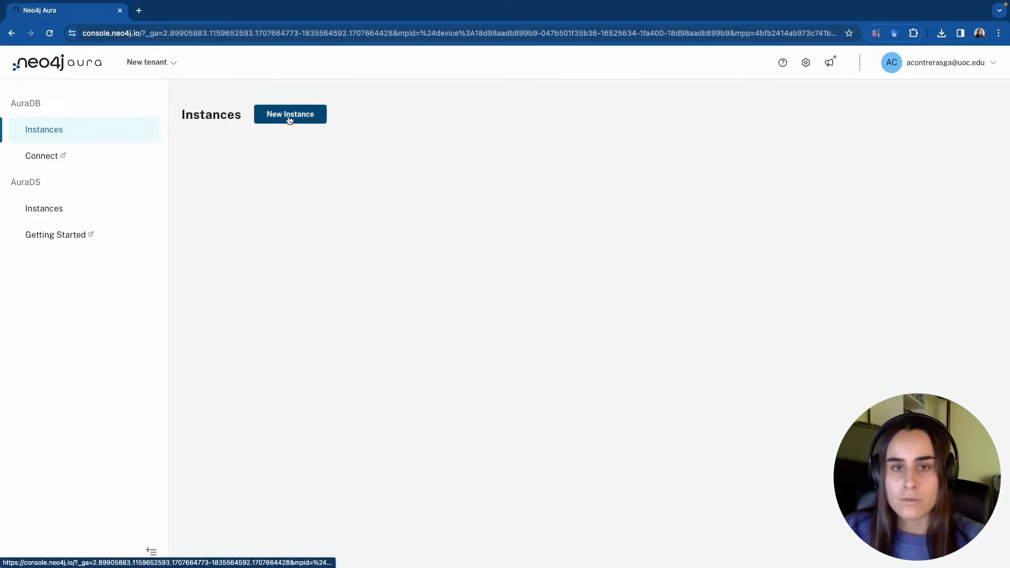
Create a new AuraDB instance and connect to it as database user neo4j with the instance password
left_click(288, 117)
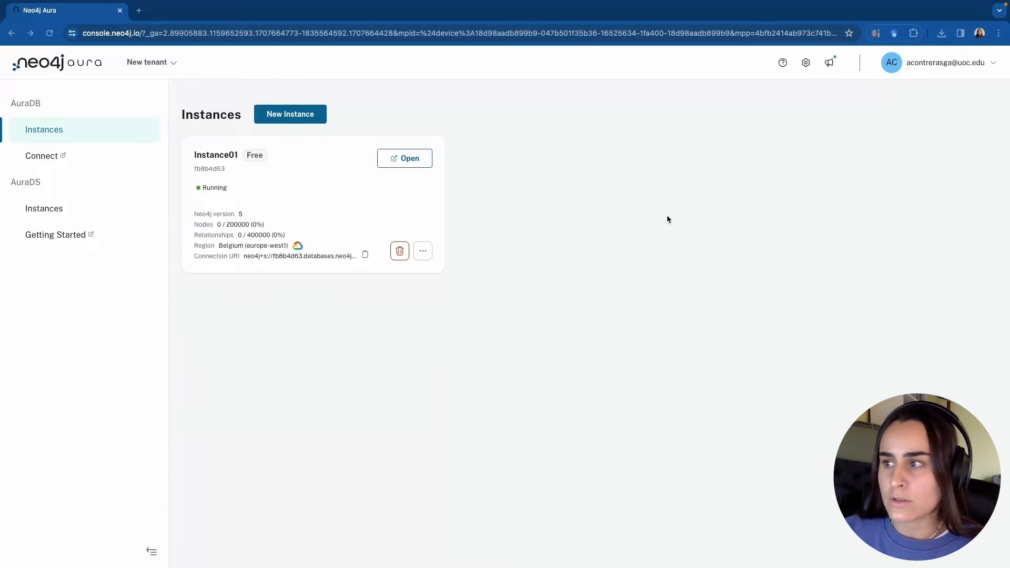
left_click(418, 161)
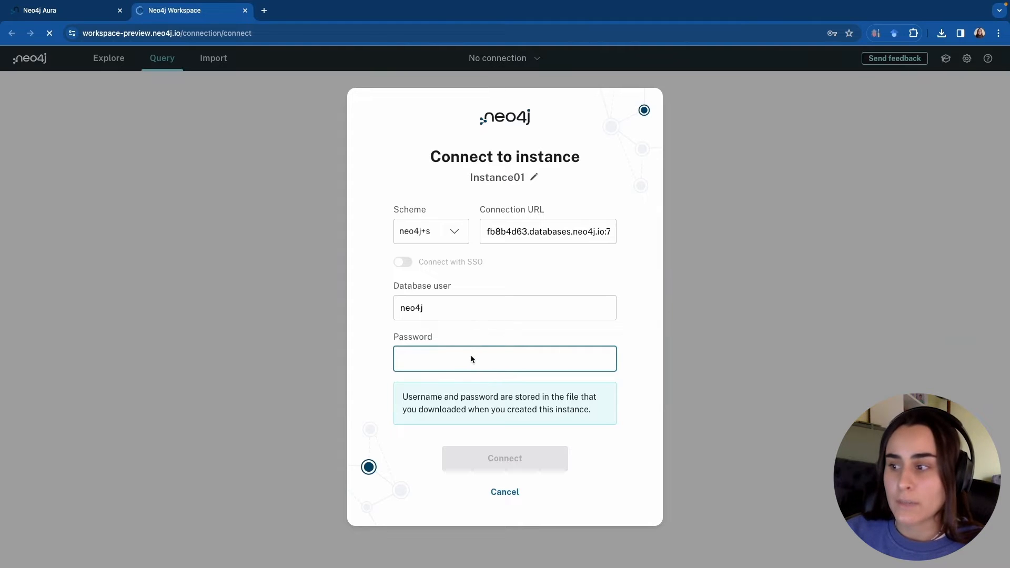
left_click(420, 363)
left_click(536, 396)
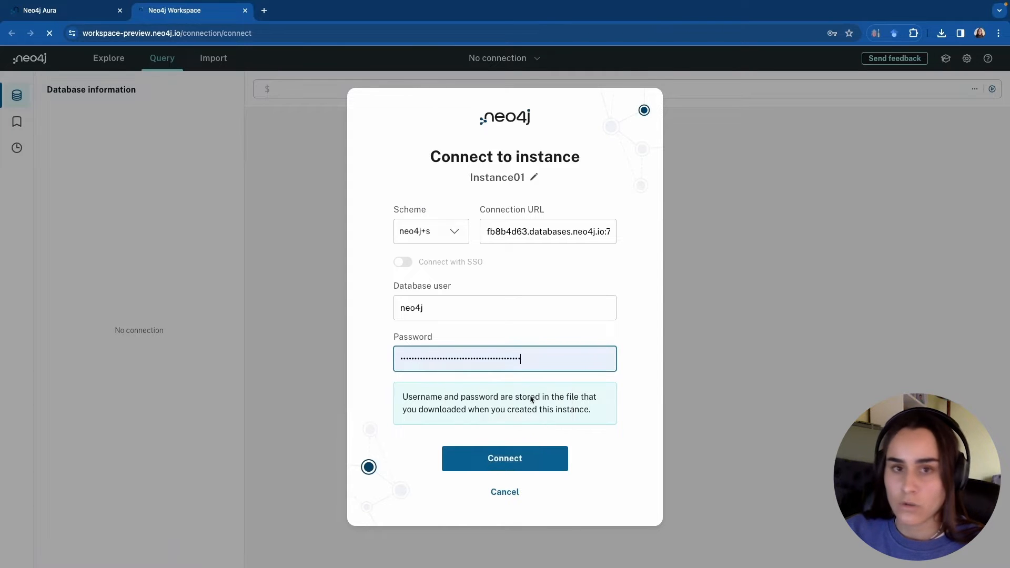
left_click(525, 457)
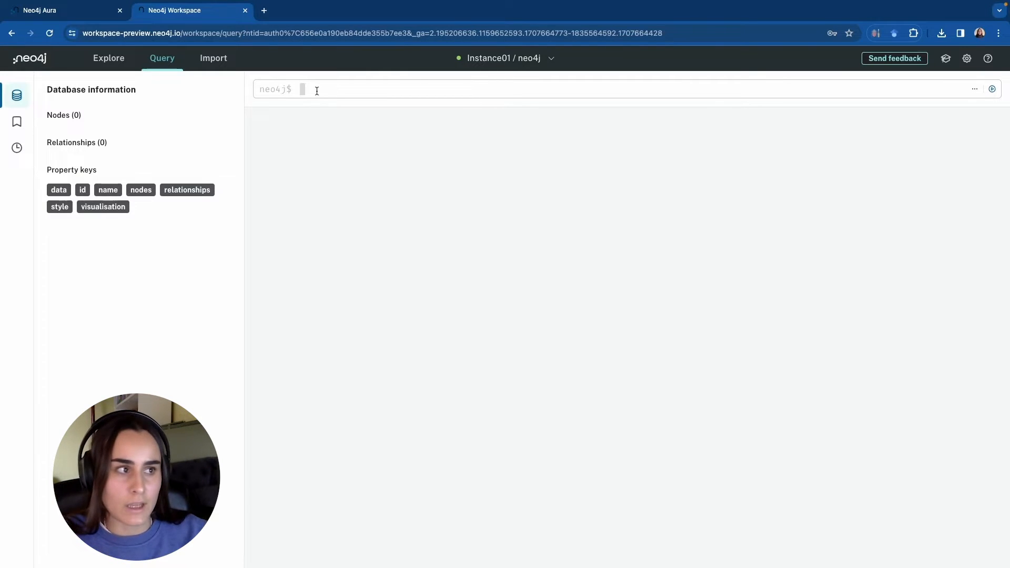
Run the Cypher import script that loads characters.json and houses.json from the AnApiOfIceAndFire repository with apoc.load.jsonArray
key("ctrl+v")
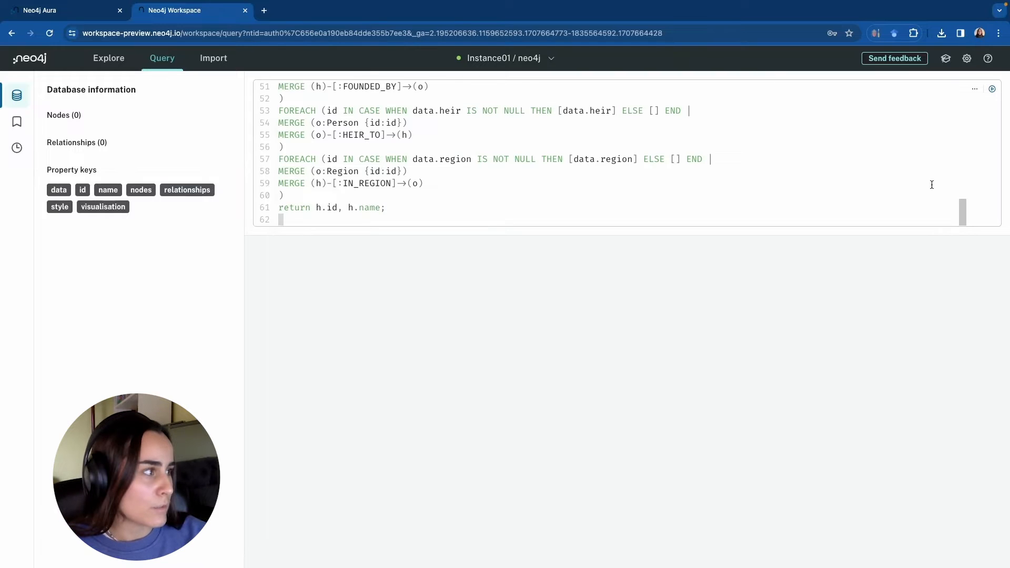
scroll(965, 208, "up", 5)
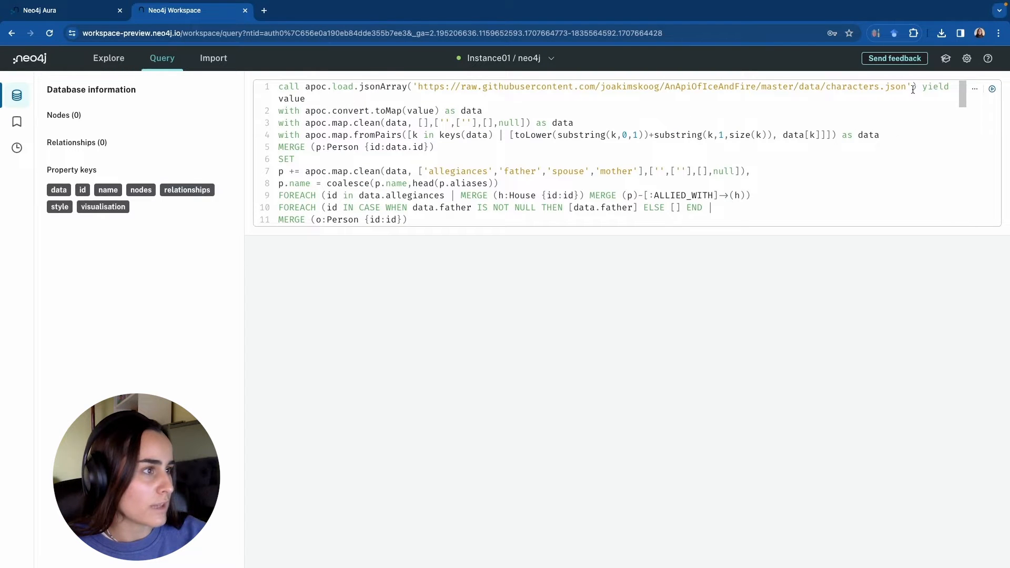
key("ctrl+Return")
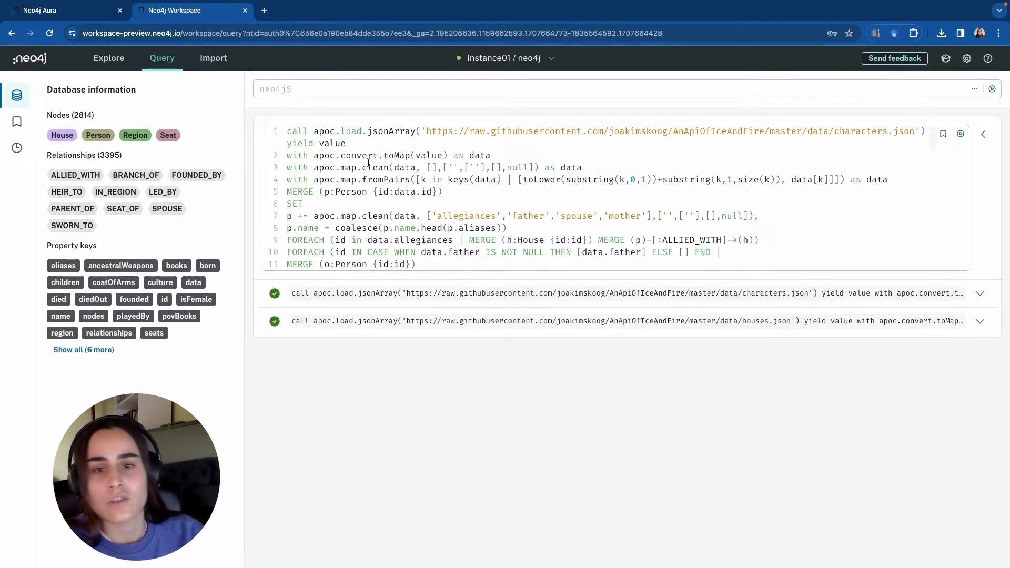
scroll(500, 201, "down", 10)
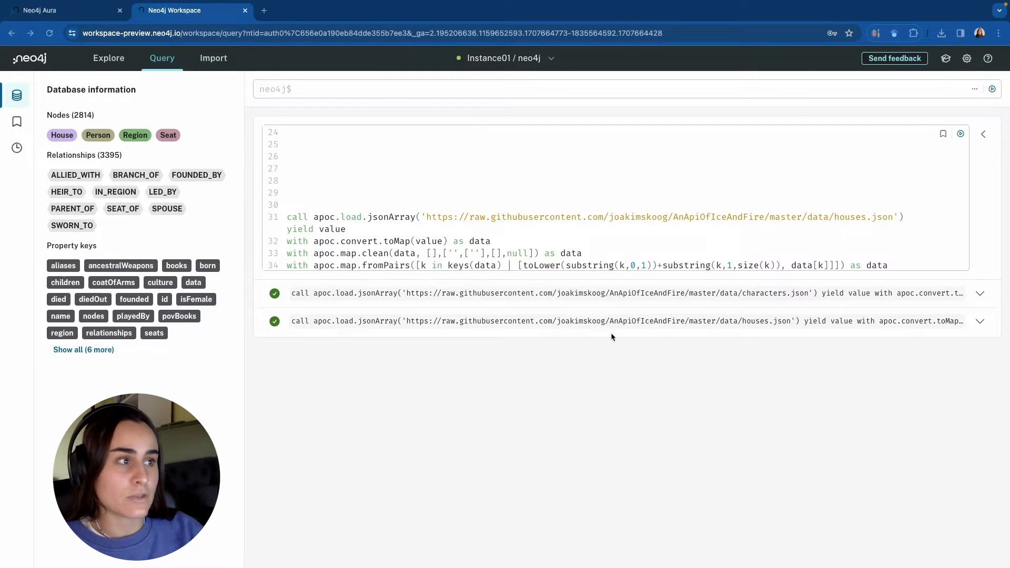
Run Cypher statements creating unique id constraints for Person and House, and name indexes for Person, House, Seat and Region
left_click(352, 89)
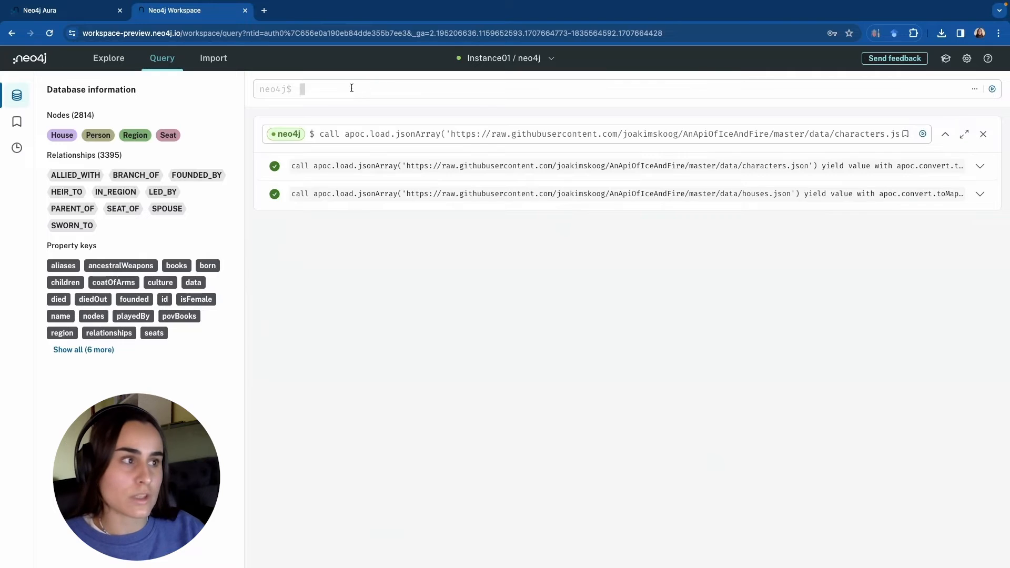
type("CREATE CONSTRAINT FOR (p:Person) require p.id is unique; CREATE CONSTRAINT FOR (h:House) require h.id is unique; CREATE INDEX FOR (p:Person) ON (p.name); CREATE INDEX FOR (h:House) ON (h.name); CREATE INDEX FOR (s:Seat) ON (s.name); CREATE INDEX FOR (r:Region) ON (r.name);")
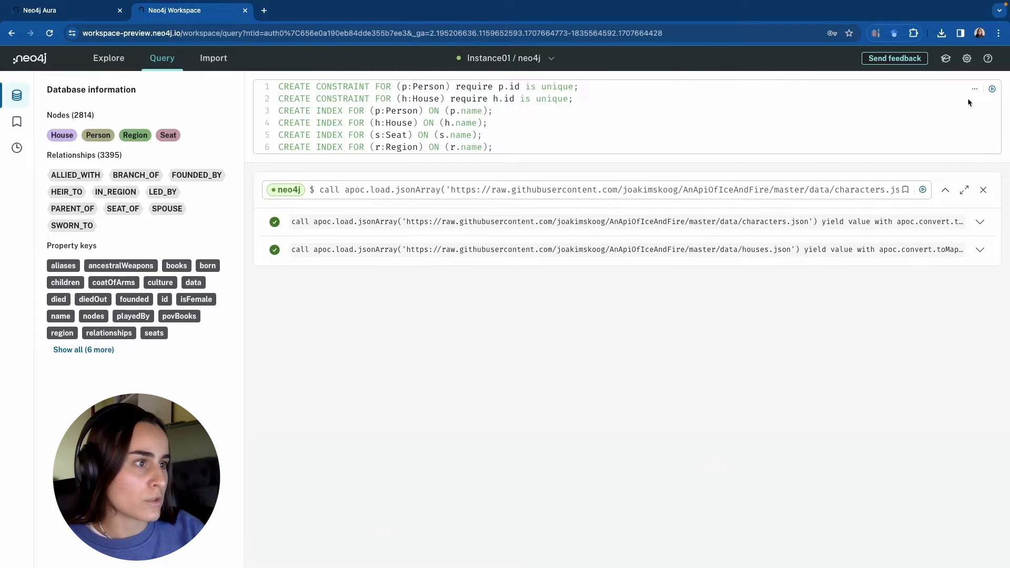
left_click(998, 89)
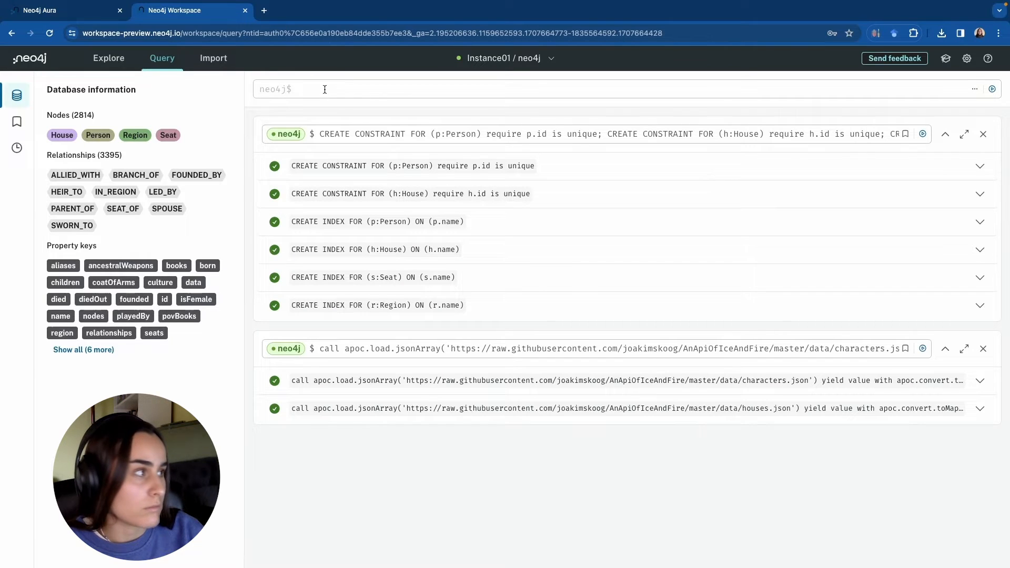
type("CREATE CONSTRAINT FOR (p:Person) require p.id is unique; CREATE CONSTRAINT FOR (h:House) require h.id is unique; CREATE INDEX FOR (p:Person) ON (p.name); CREATE INDEX FOR (h:House) ON (h.name); CREATE INDEX FOR (s:Seat) ON (s.name); CREATE INDEX FOR (r:Region) ON (r.name);")
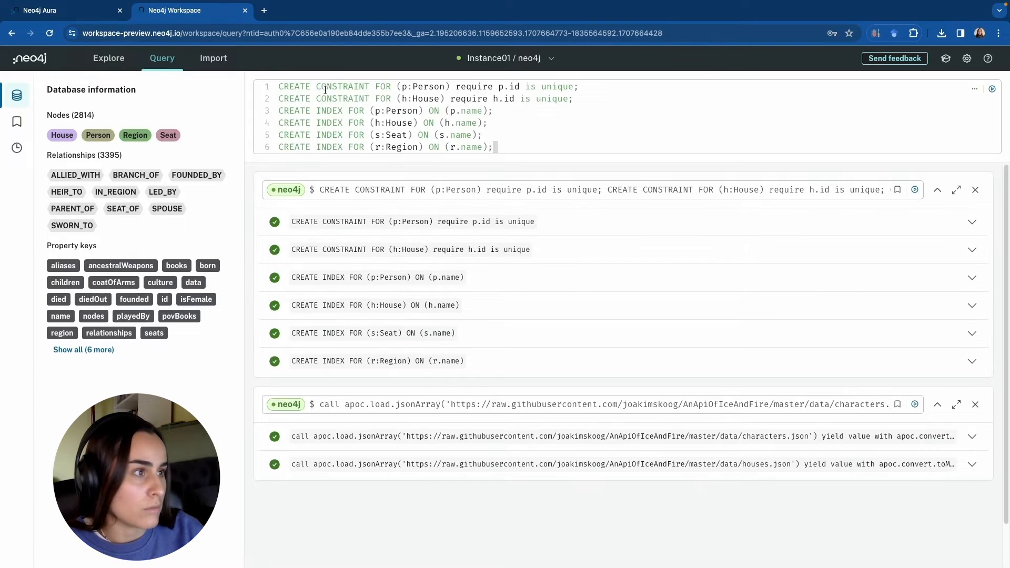
left_click(992, 91)
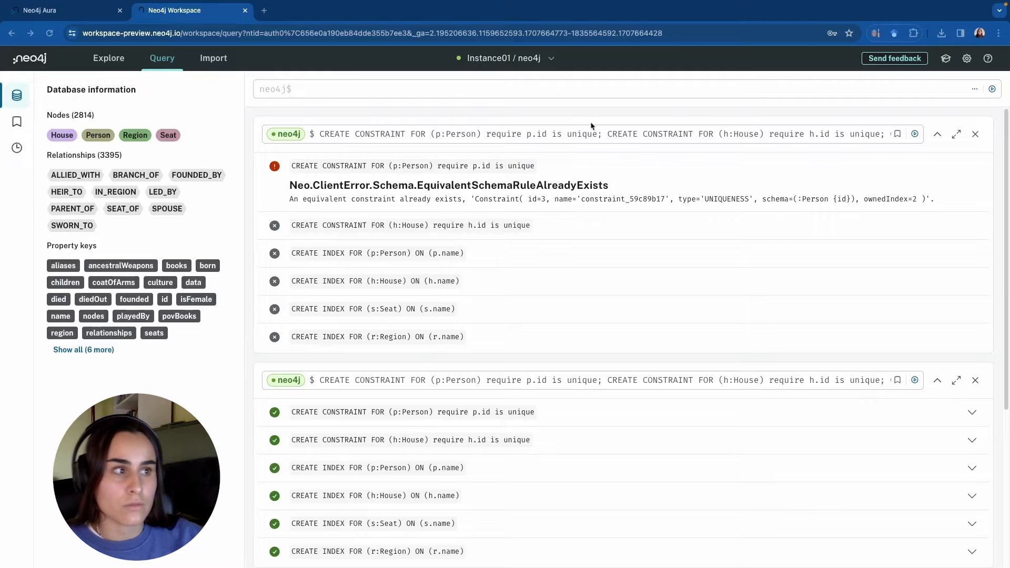
Run CALL db.schema.visualization() and inspect the details of the House and Person nodes in the schema graph
type("CALL db.schema.visualization()")
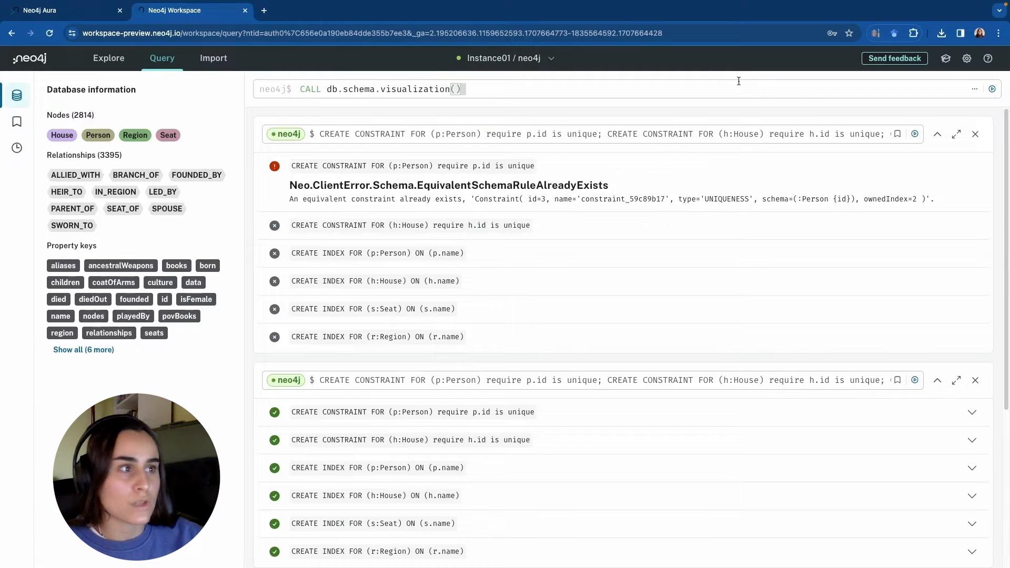
left_click(992, 89)
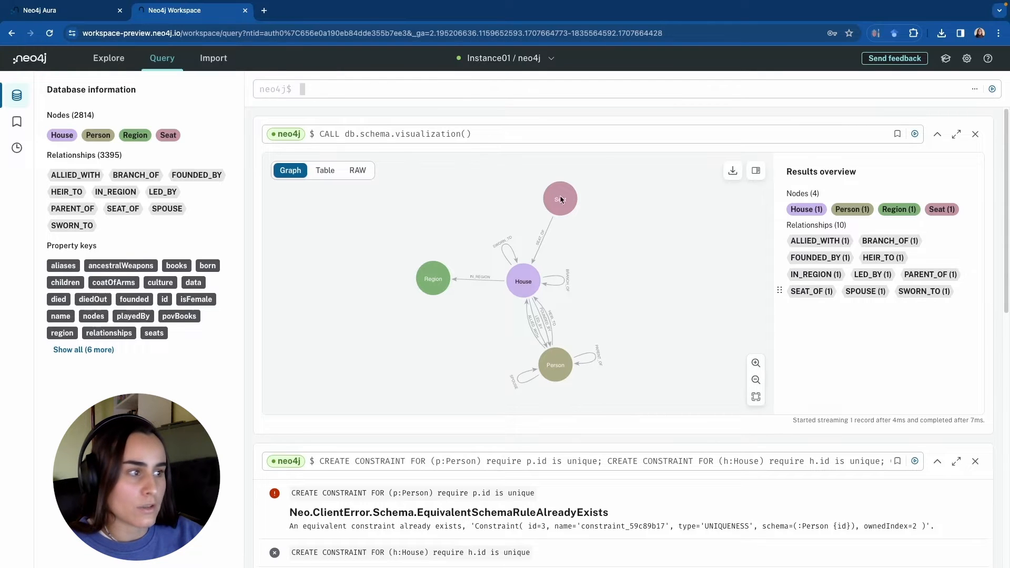
scroll(545, 229, "up", 5)
scroll(527, 238, "down", 5)
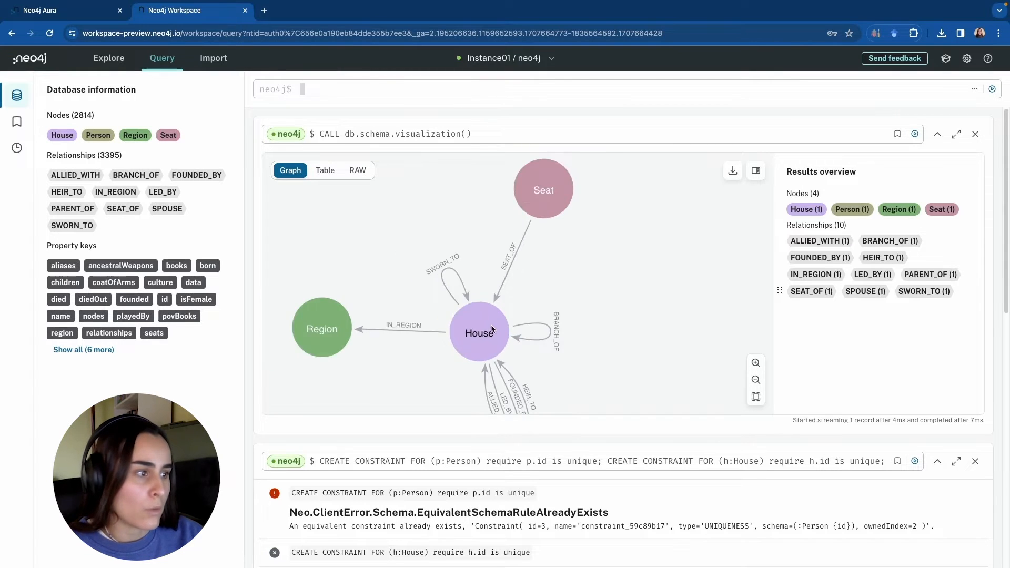
left_click(469, 326)
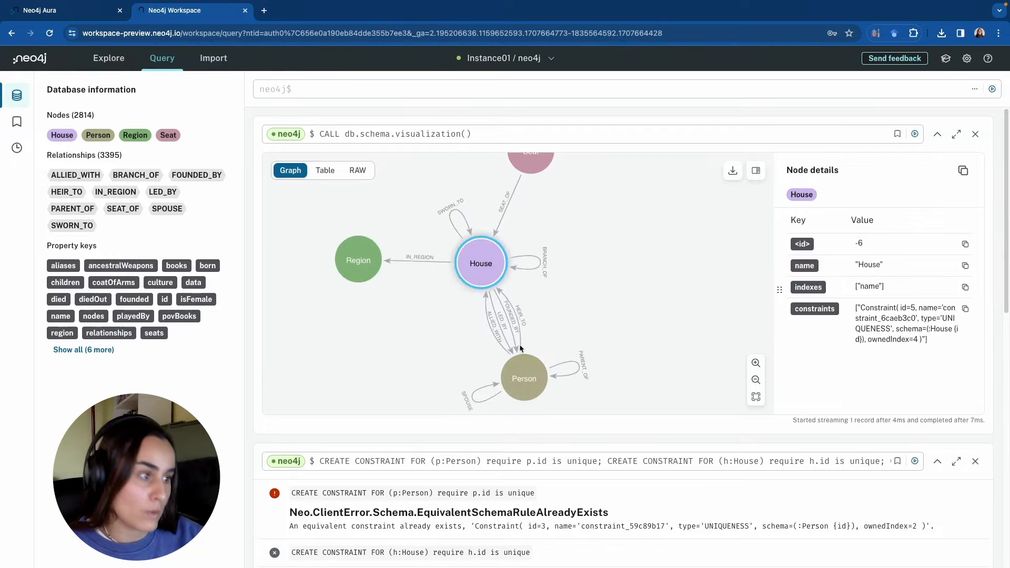
left_click(527, 362)
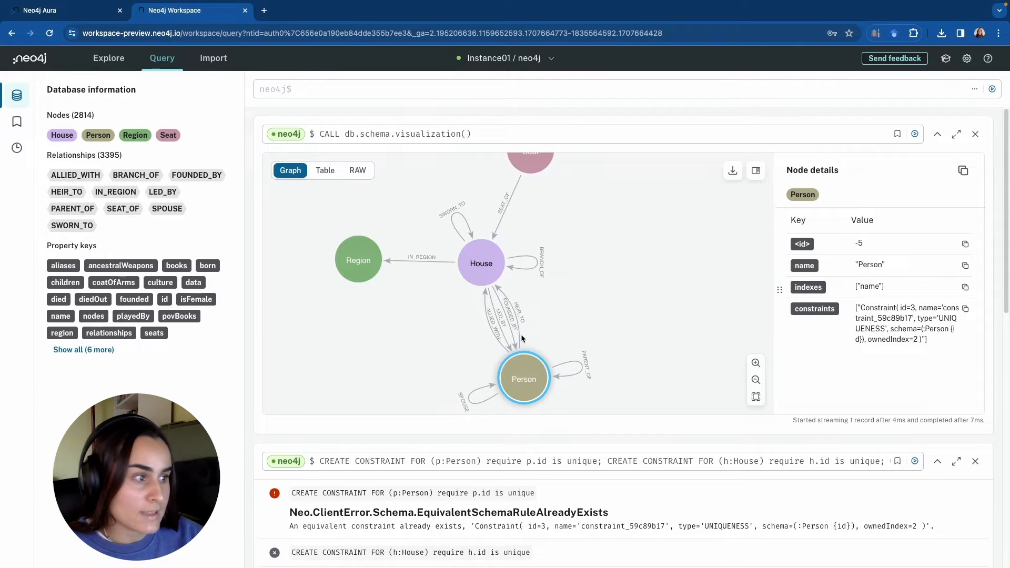
left_click(492, 271)
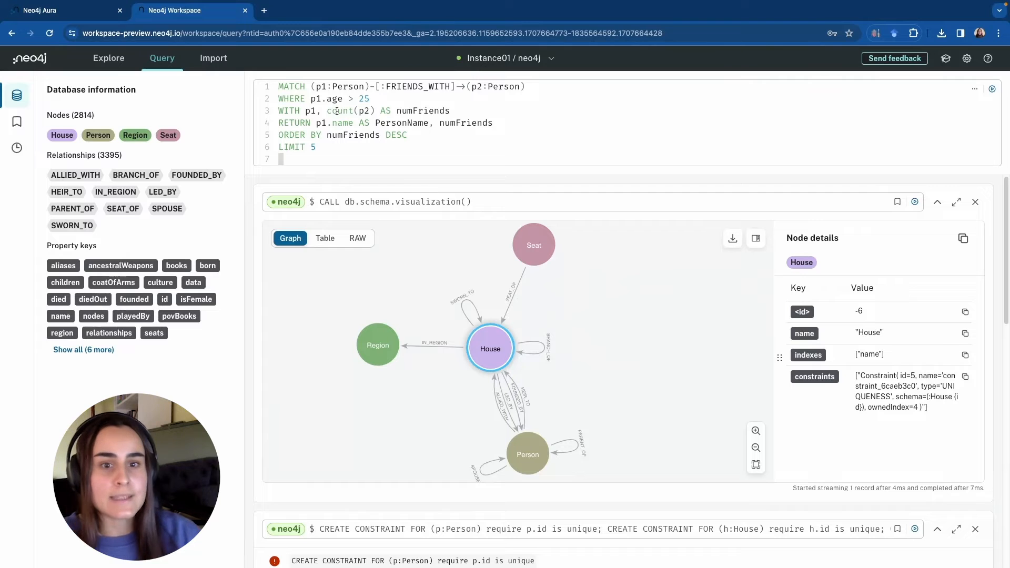
Examine p1, count(p2) and numFriends in the WITH clause of the FRIENDS_WITH example query
double_click(310, 111)
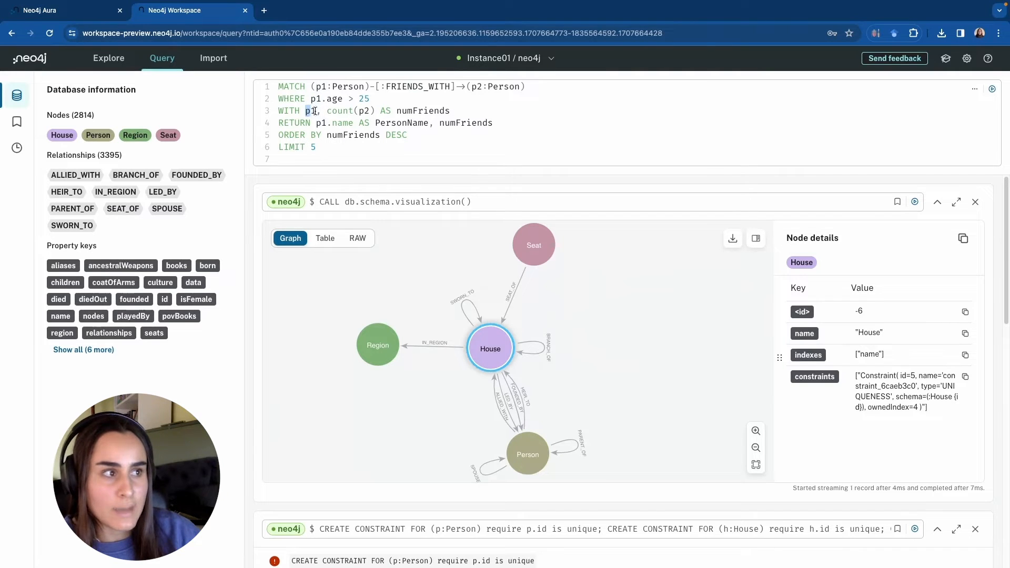
left_click(315, 111)
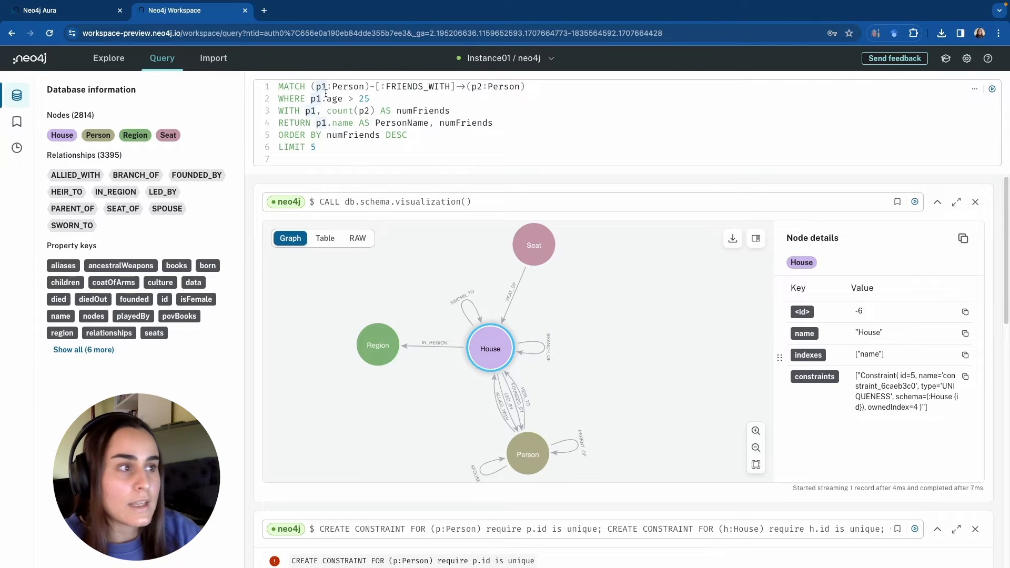
left_click(437, 110)
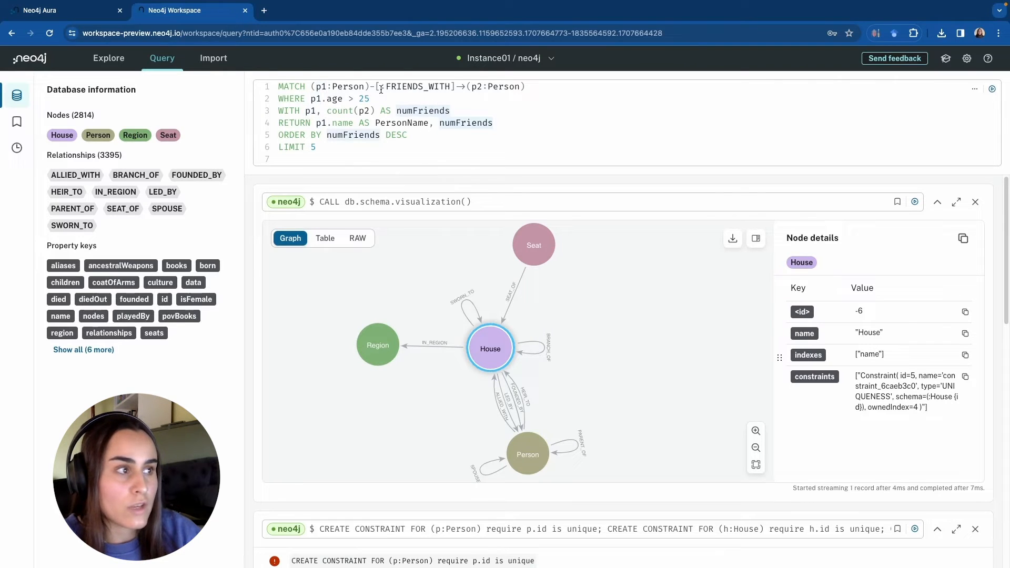
left_click(363, 111)
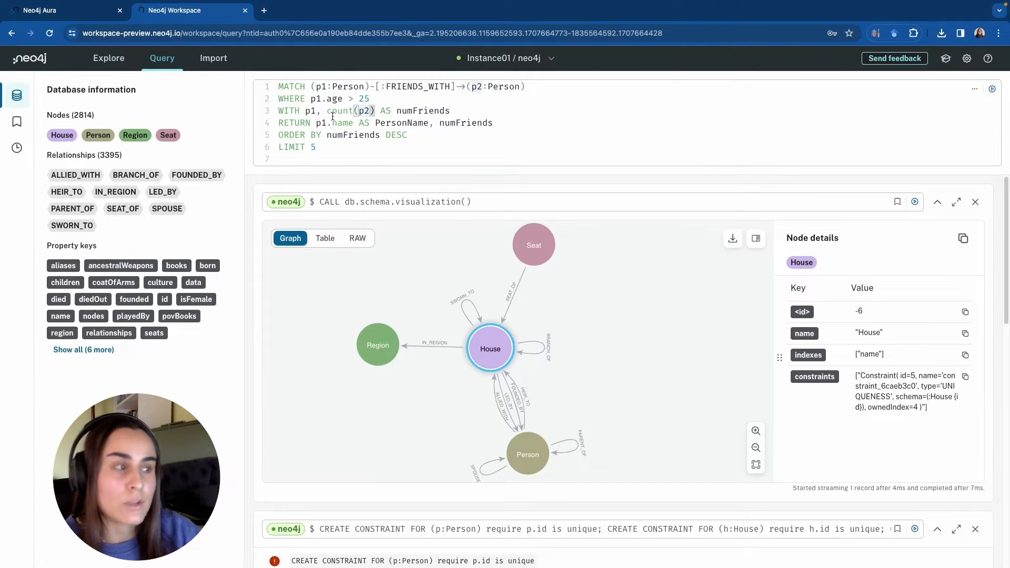
left_click(335, 111)
left_click(422, 111)
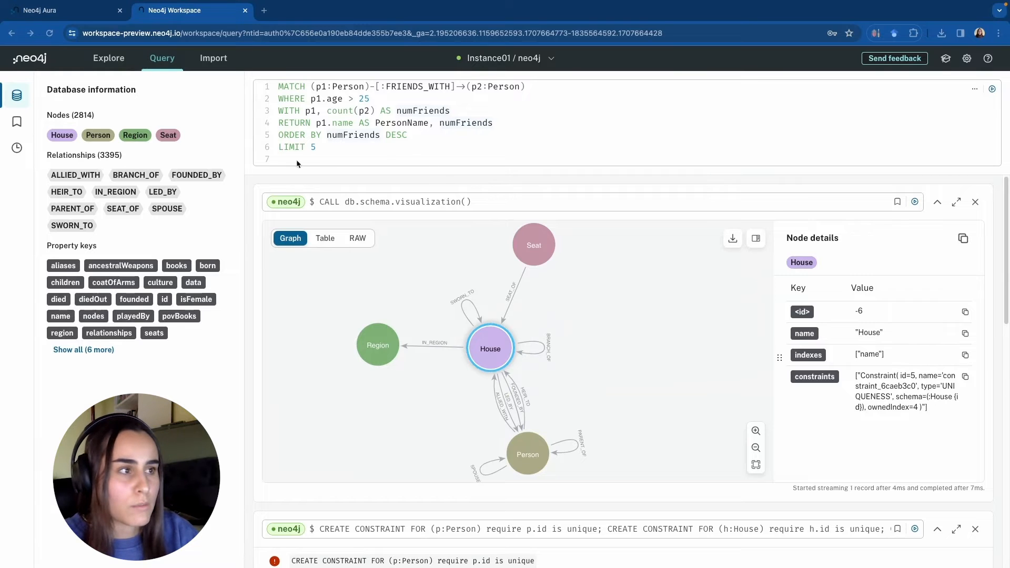
Reduce the example query to MATCH (p1:Person) RETURN p1; and run it
key("BackSpace")
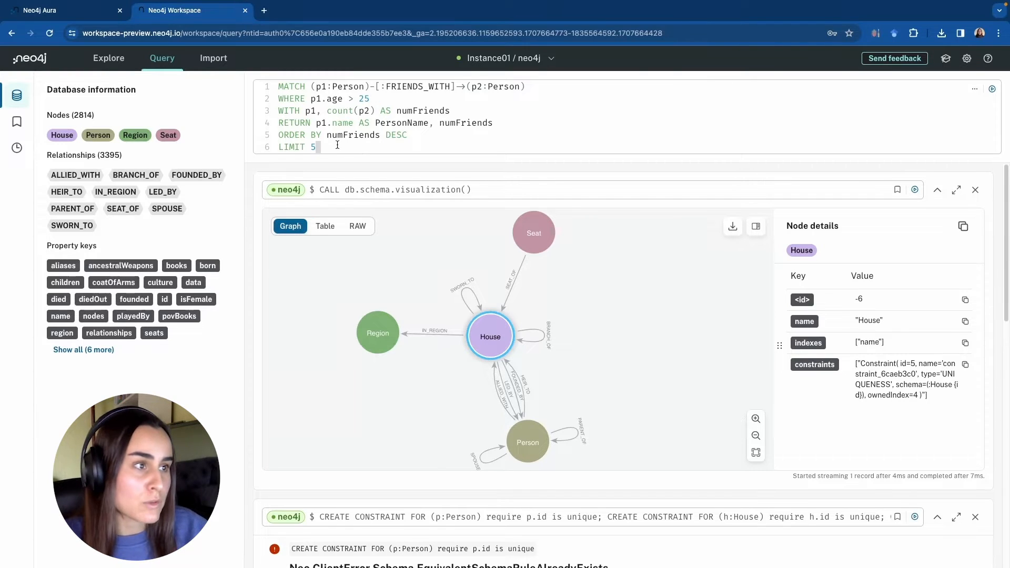
left_click_drag(337, 145, 327, 120)
key("BackSpace")
key("BackSpace")
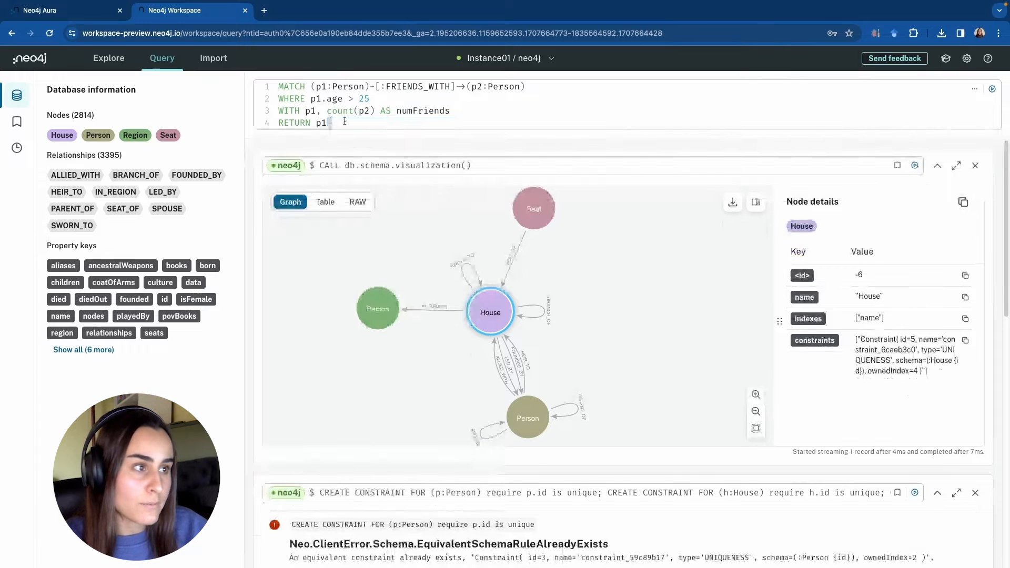
left_click_drag(453, 112, 357, 83)
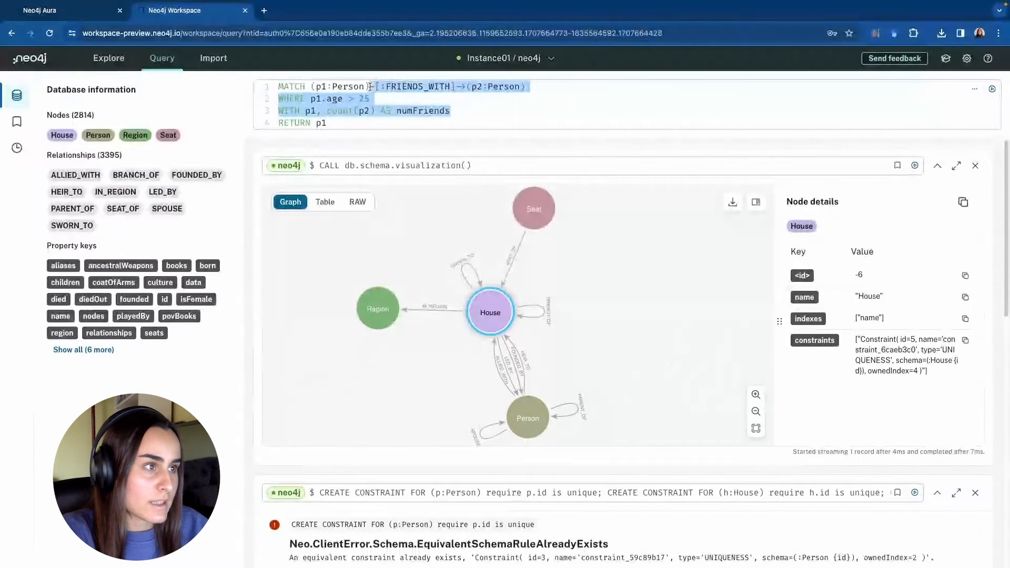
key("BackSpace")
left_click(351, 103)
type(";")
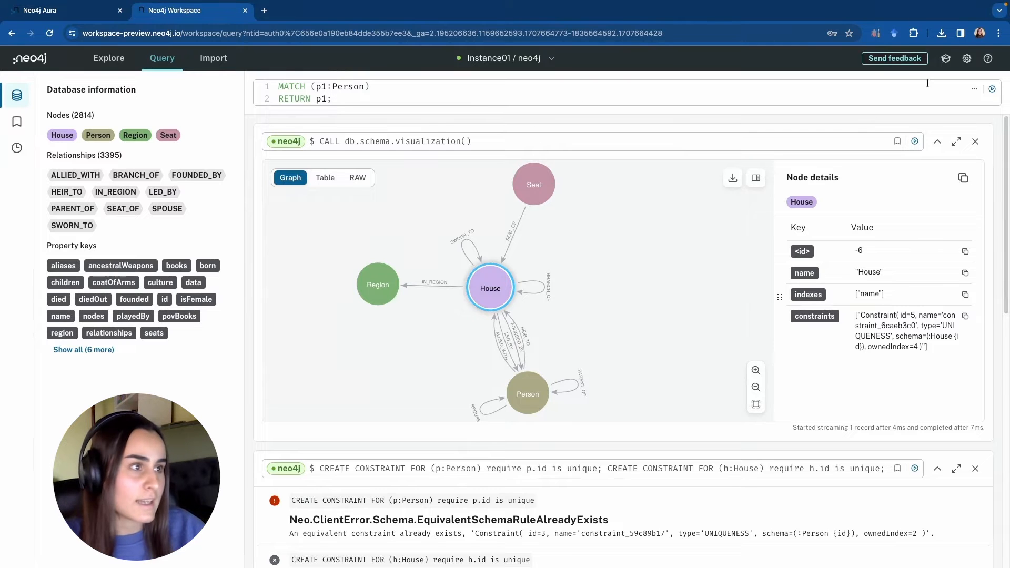
left_click(992, 89)
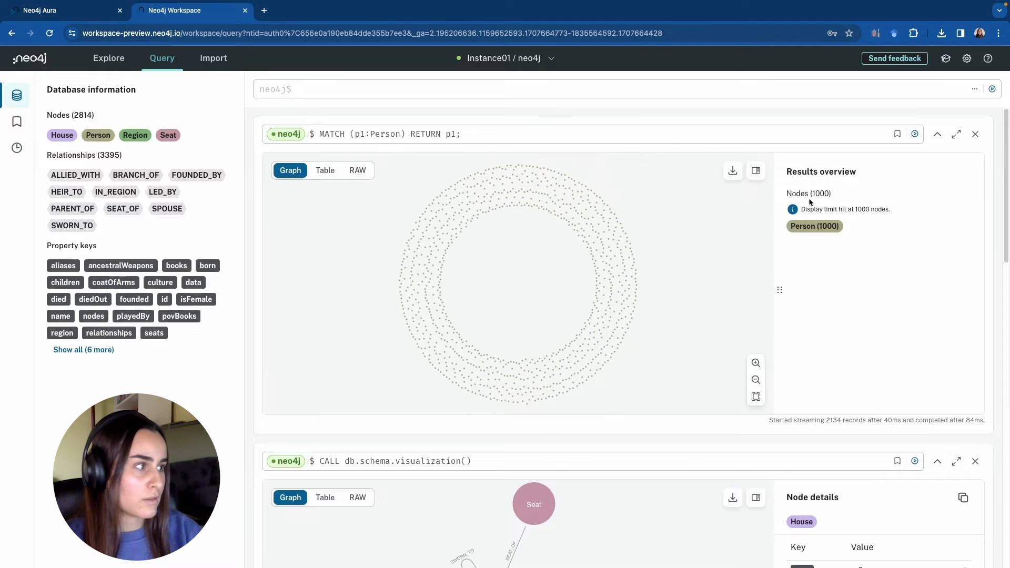
Examine the Person nodes in the result graph and view the properties of one of them
scroll(489, 199, "up", 5)
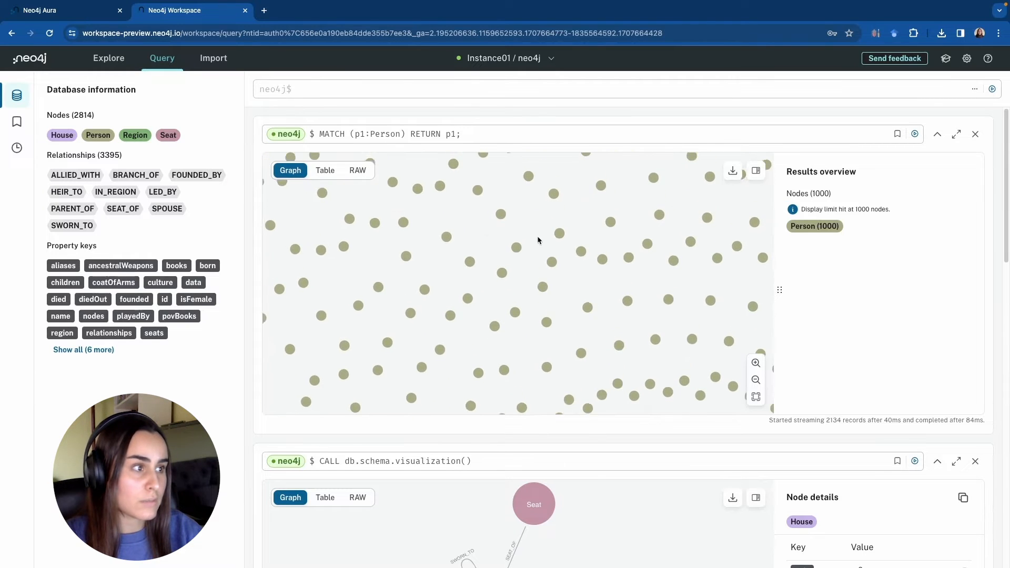
scroll(437, 237, "down", 5)
scroll(426, 238, "up", 5)
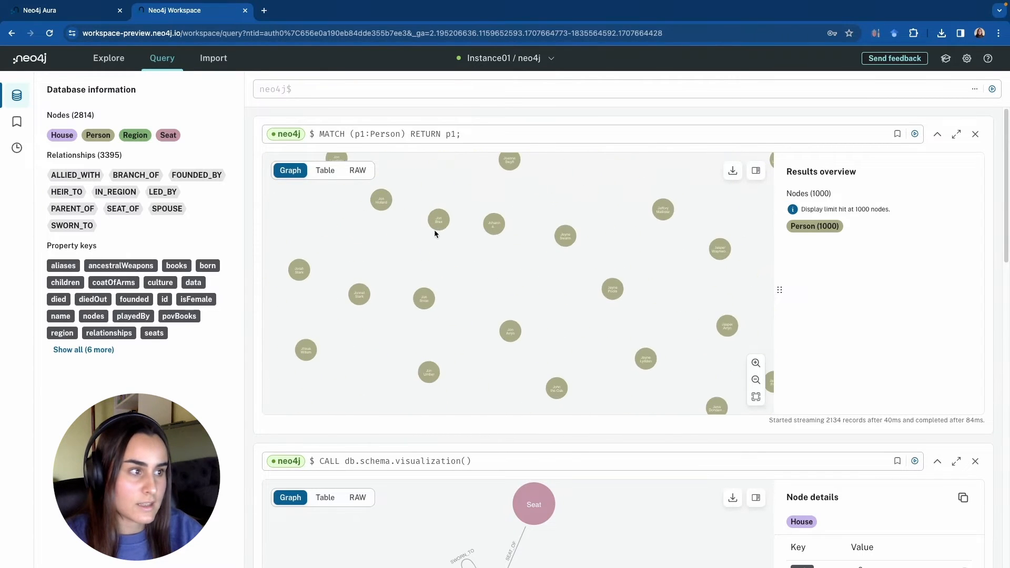
left_click(443, 232)
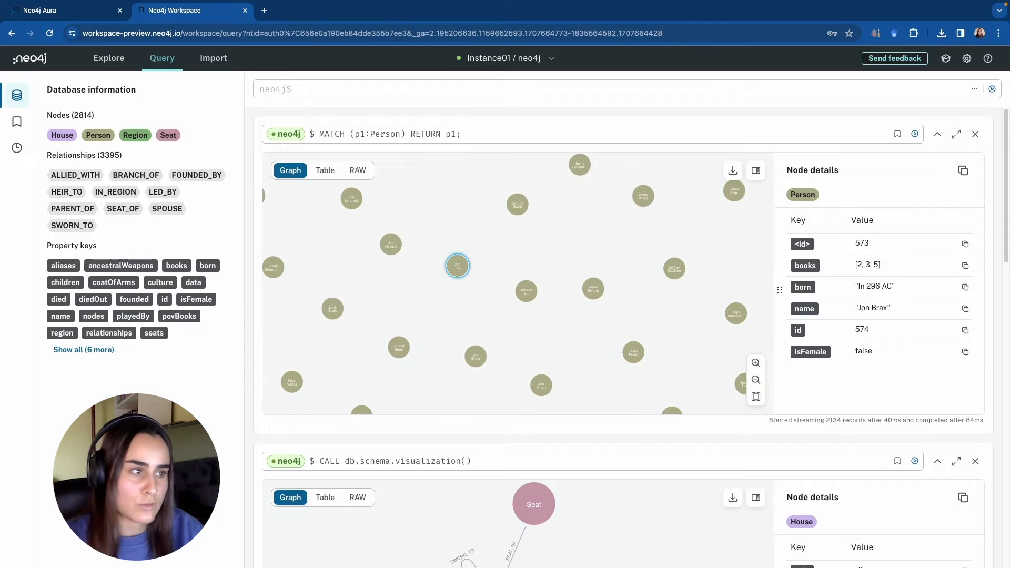
Add the condition WHERE p1.isFemale = true to the Person query, run it, and view the returned nodes up close
left_click(454, 136)
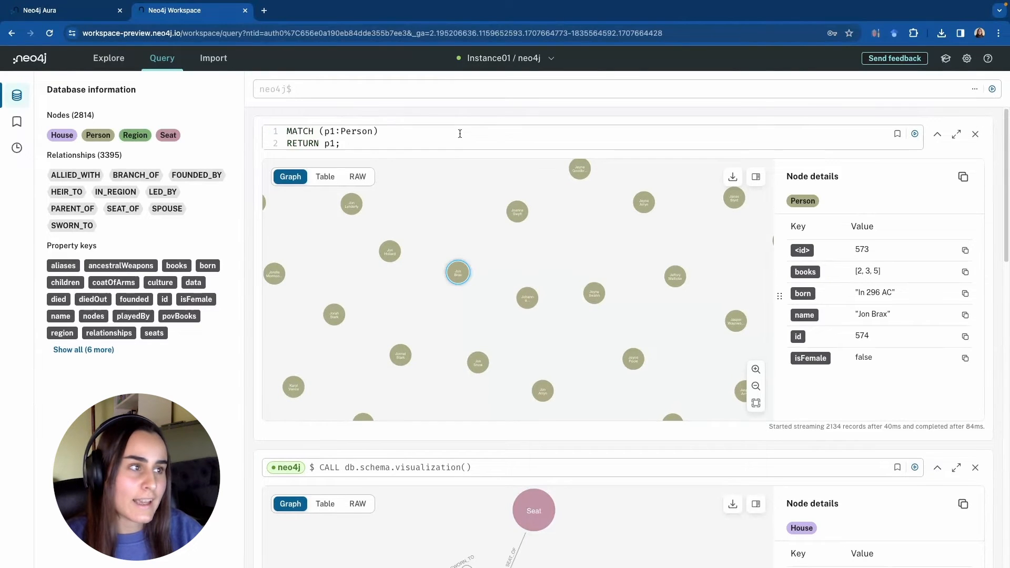
key("Return")
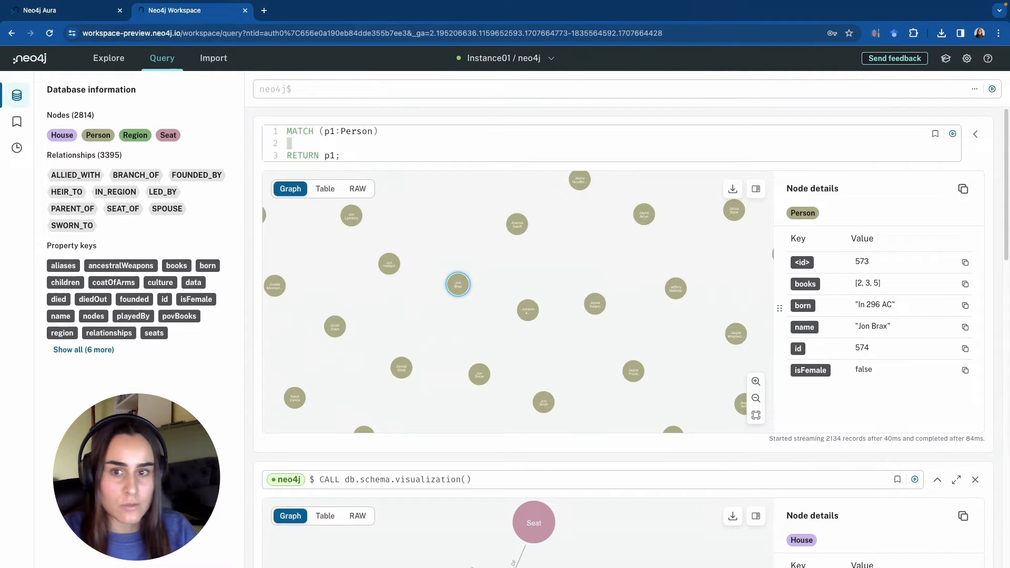
type("WH")
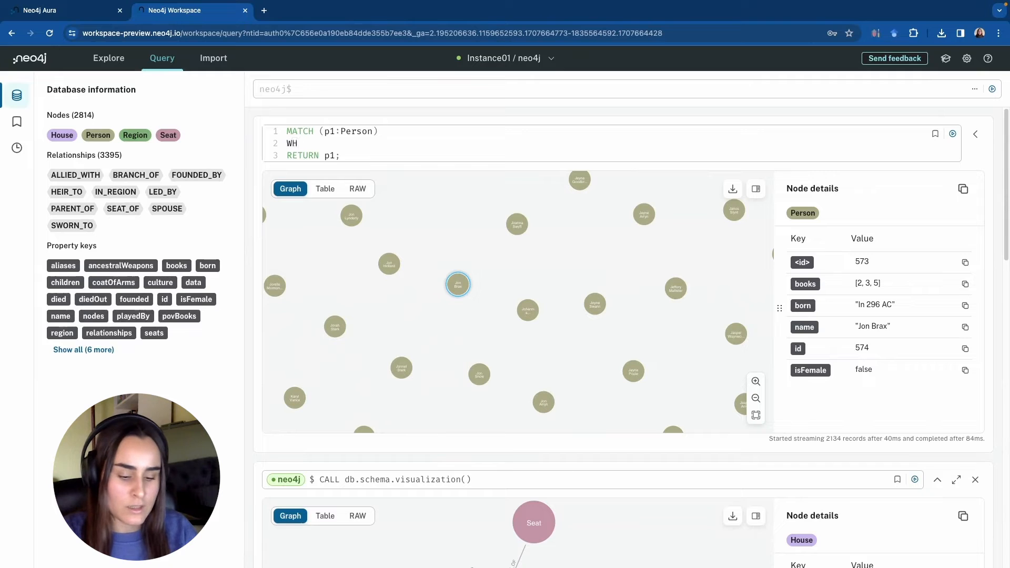
type("ERE p")
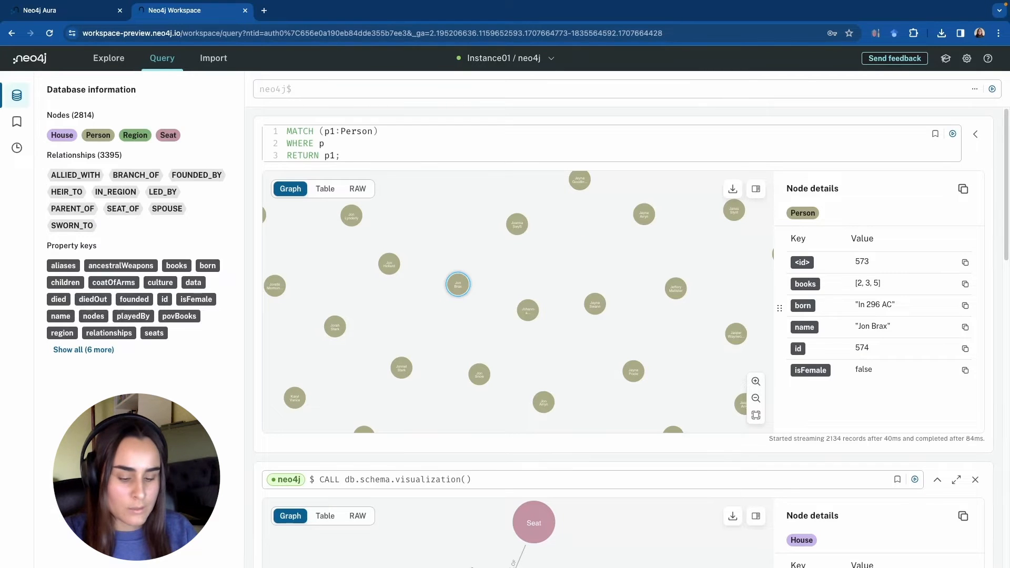
type("1.")
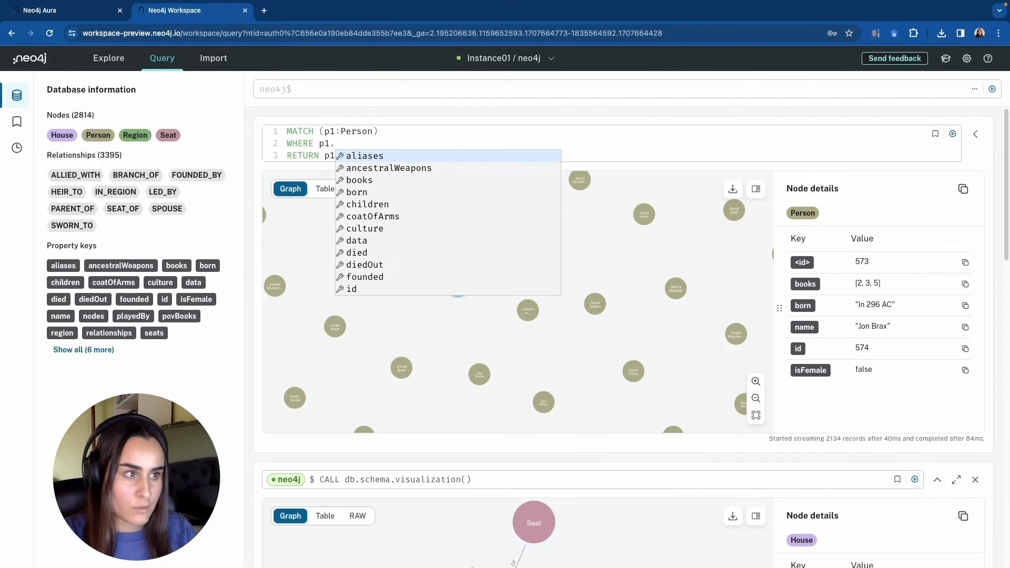
type("isF")
key("Return")
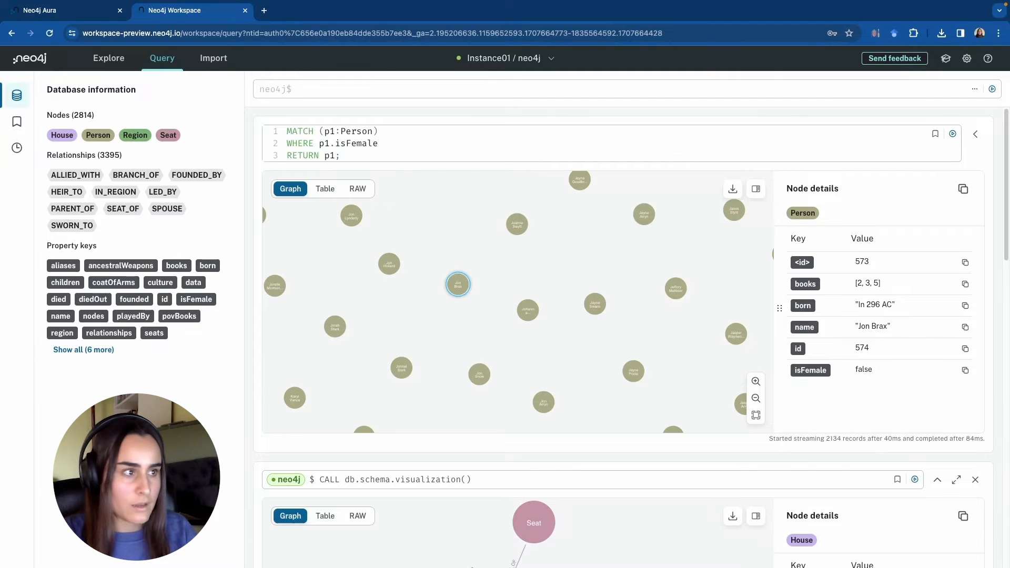
type("= ")
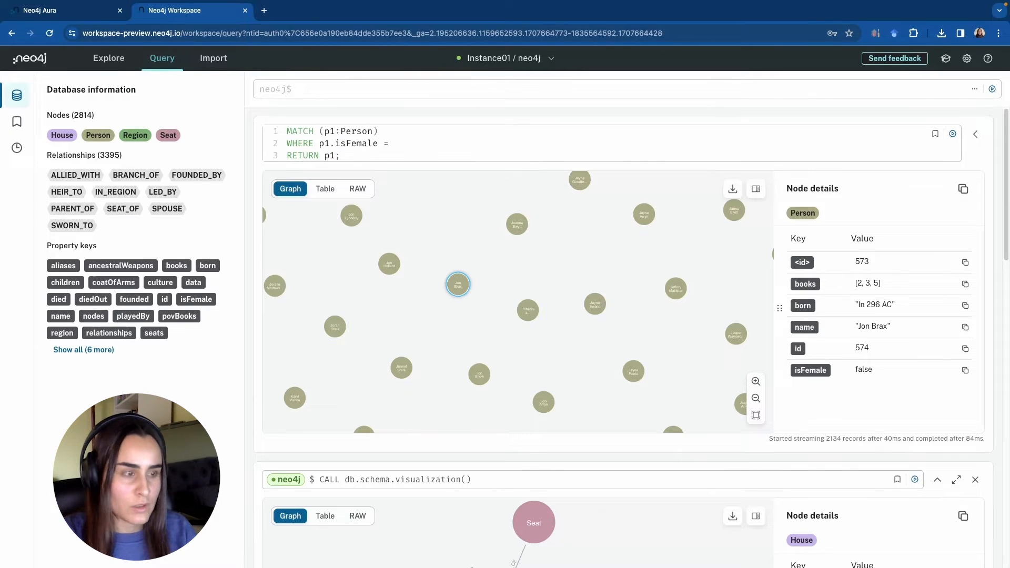
type("true")
key("ctrl+Return")
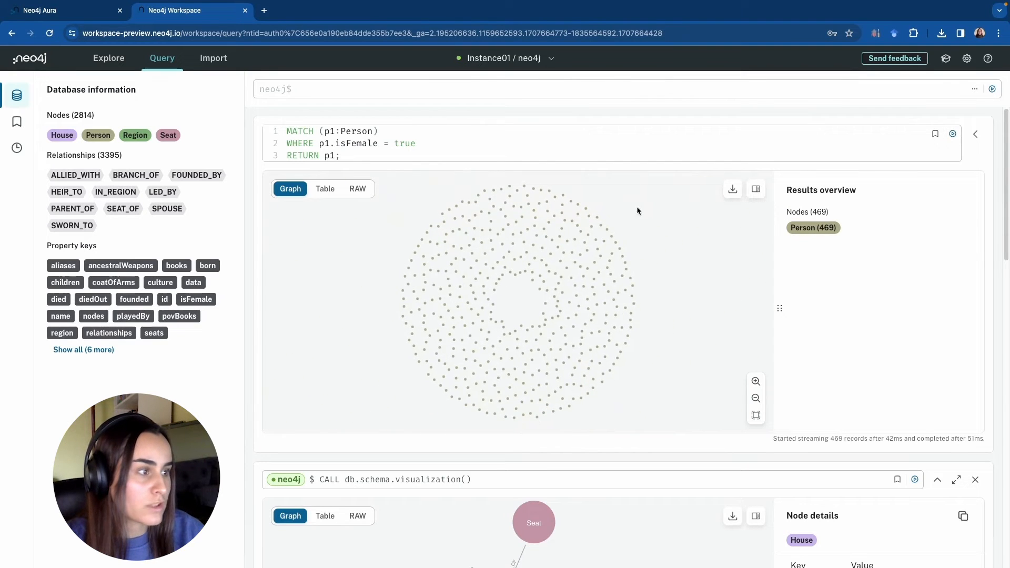
scroll(578, 221, "up", 10)
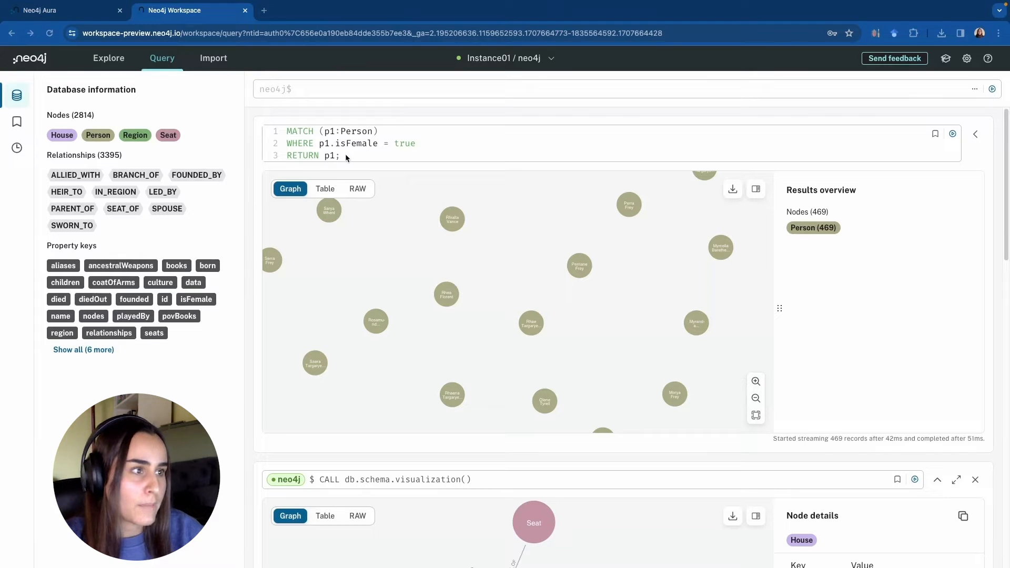
left_click_drag(345, 155, 288, 130)
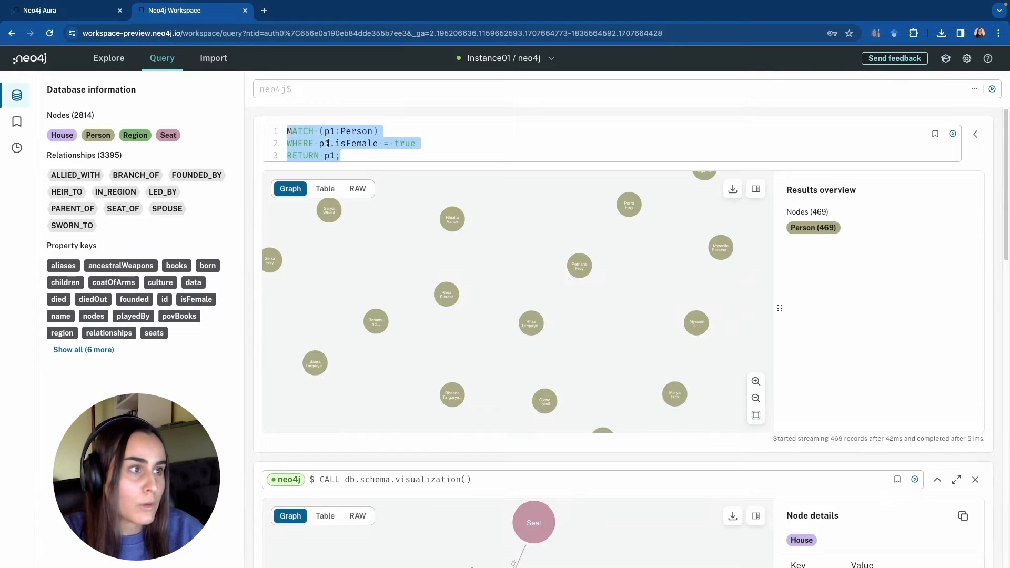
Write and run a new query counting the regions: MATCH (n:Region) RETURN count(n) AS totalRegiones
left_click(339, 90)
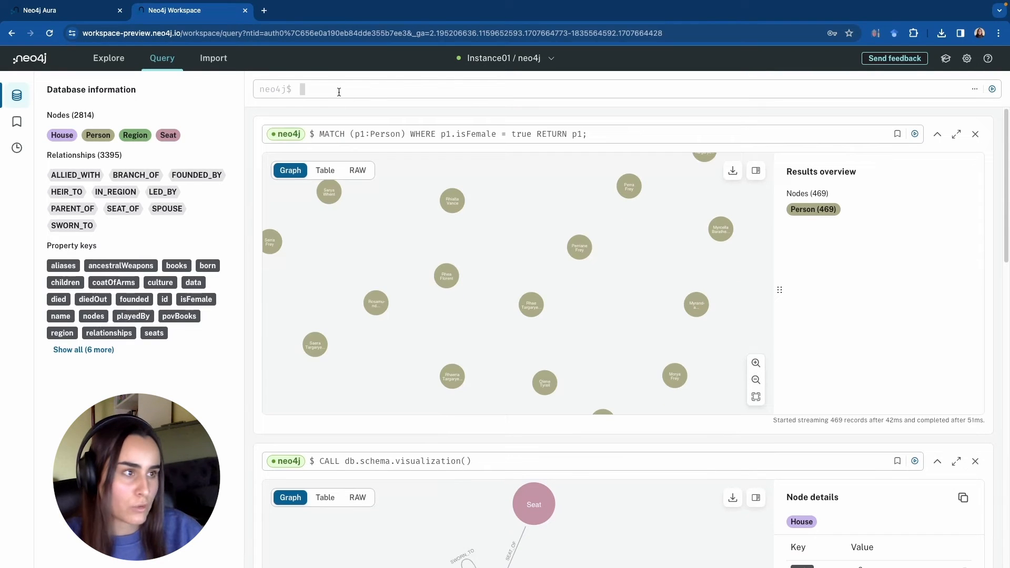
type("MATCH (n:Region) RETURN count(n) AS totalRegiones")
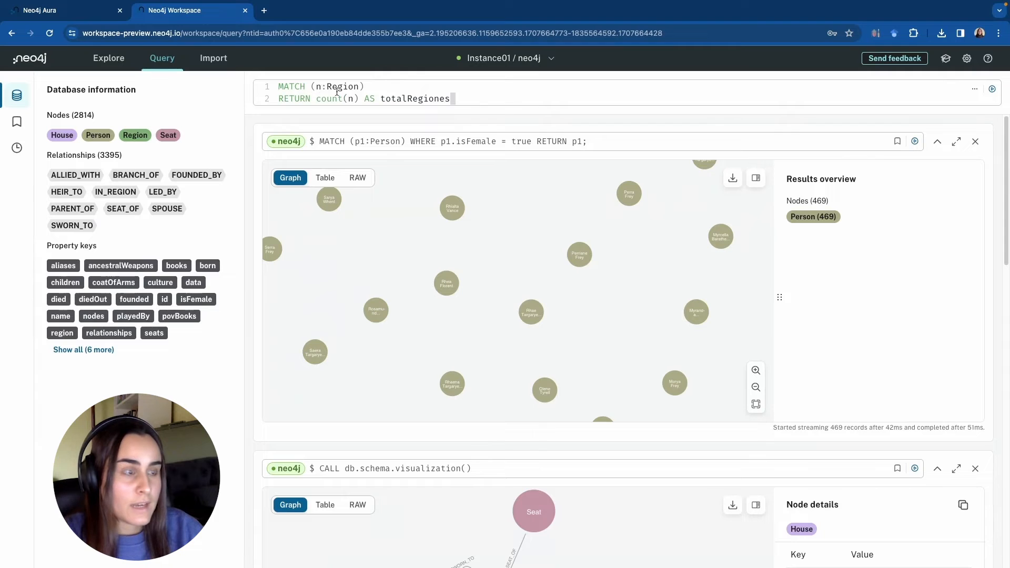
left_click(322, 89)
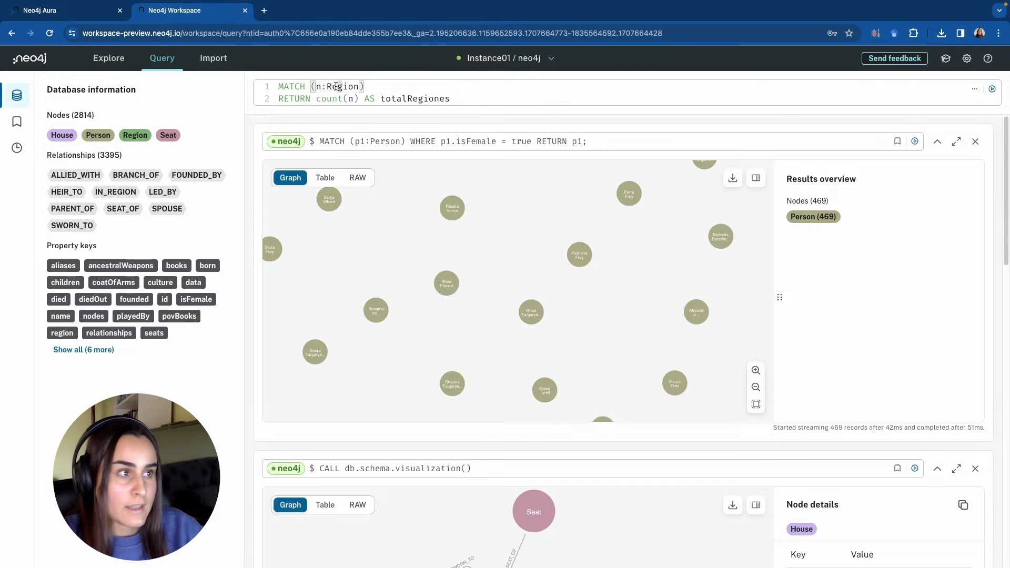
double_click(339, 87)
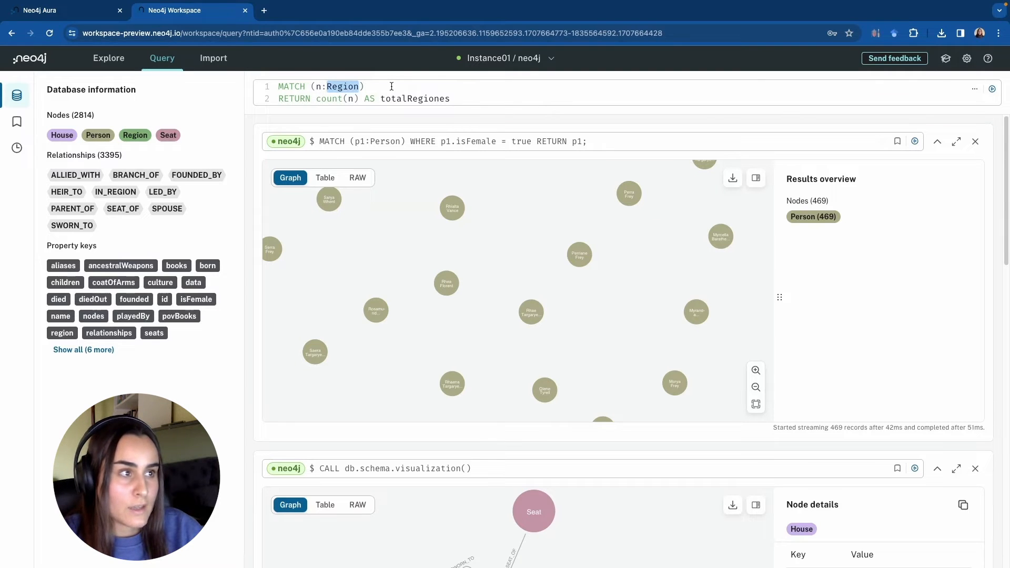
left_click(334, 87)
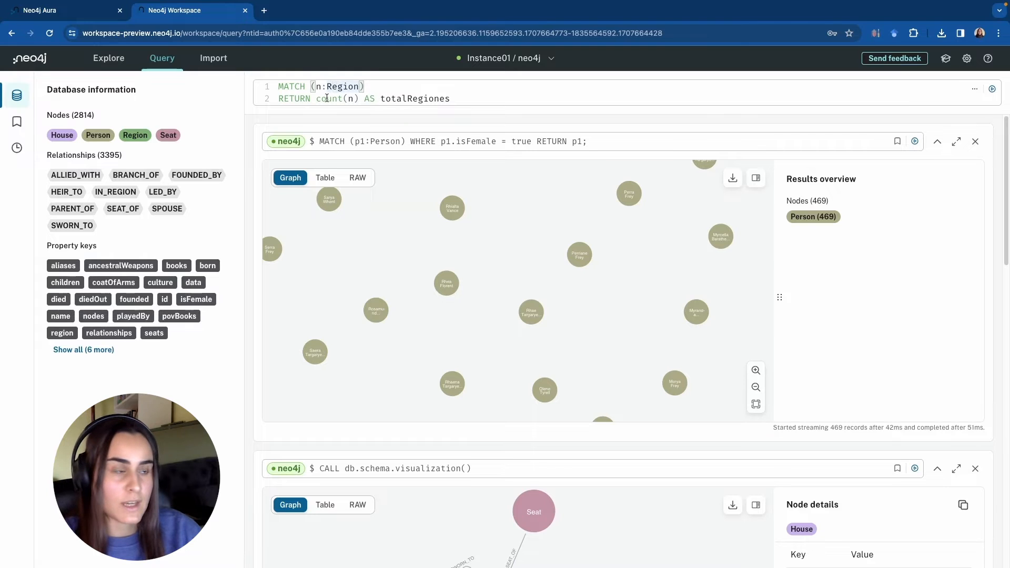
left_click_drag(317, 99, 353, 100)
left_click(351, 99)
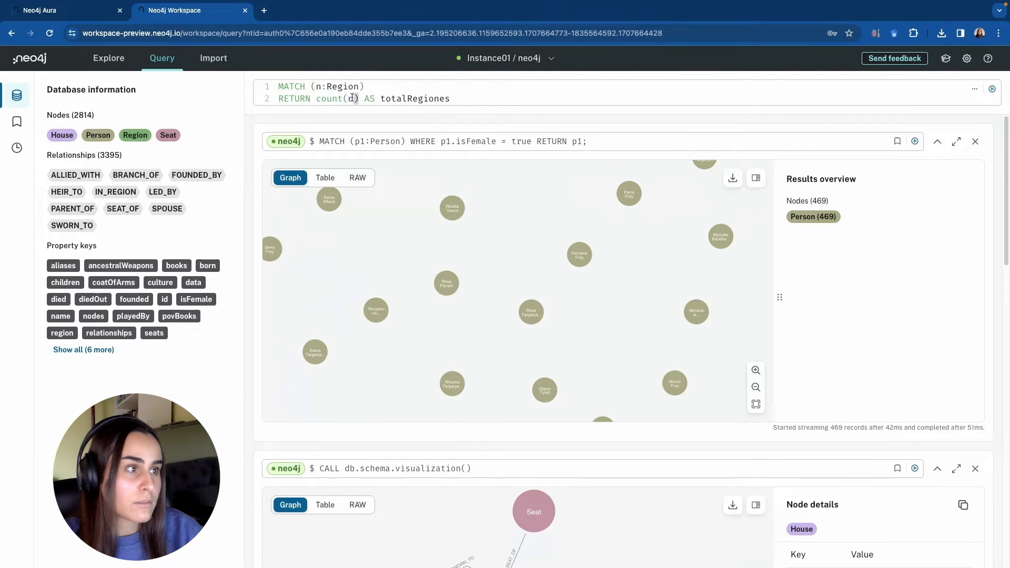
left_click(319, 88)
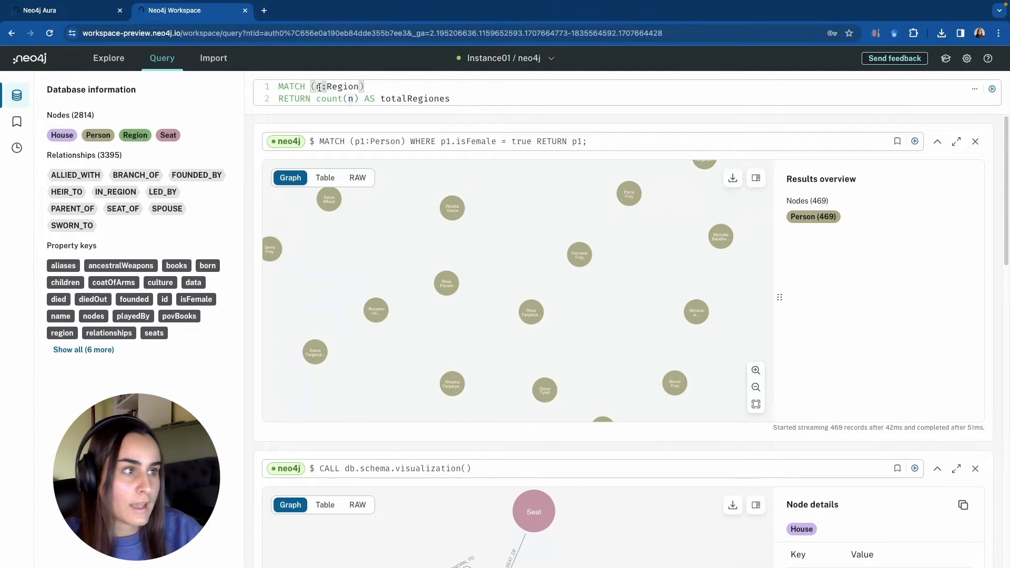
double_click(436, 98)
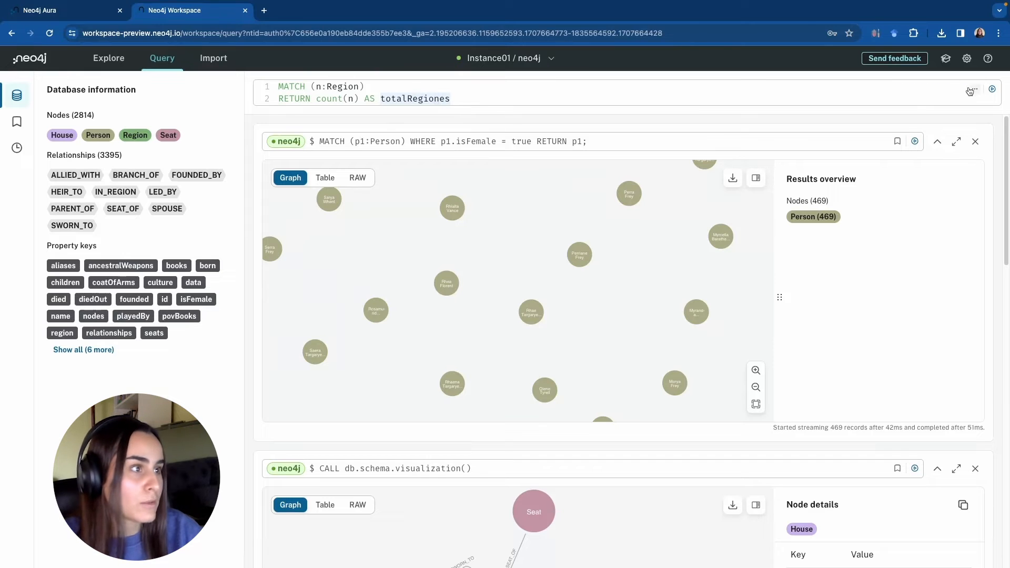
left_click(992, 89)
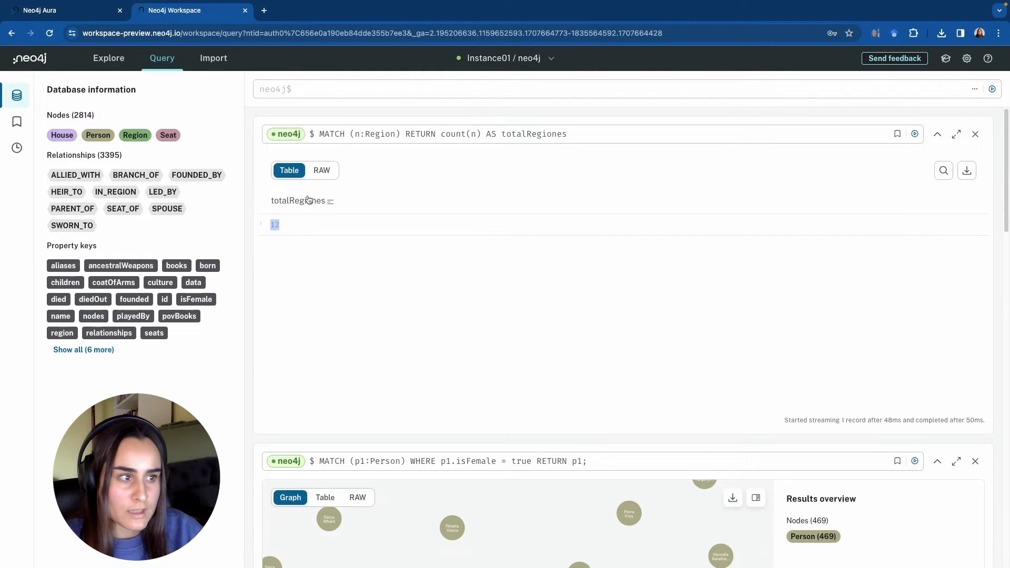
left_click(328, 278)
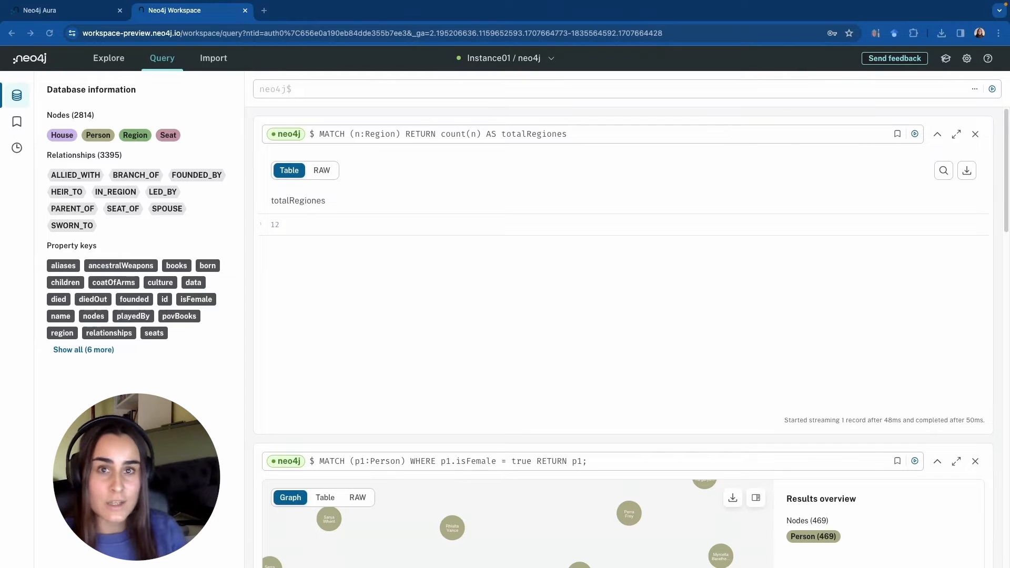
Write and run a new query: MATCH (p:Person)-[:ALLIED_WITH]->(:House {name: 'House Stark of Winterfell'}) RETURN p;
left_click(379, 89)
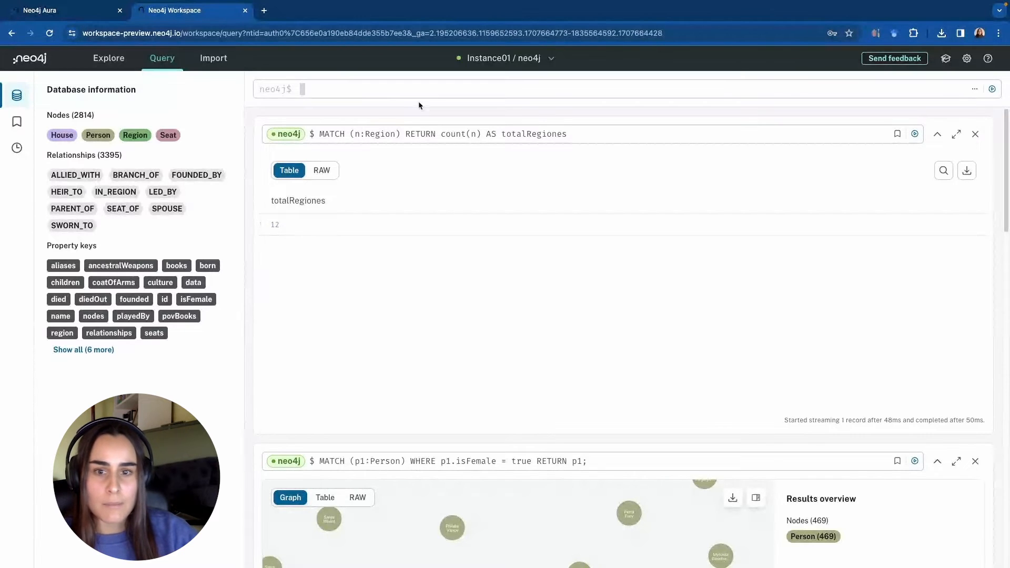
type("MATCH (p:Person)-[:ALLIED_WITH]->(:House {name: 'House Stark of Winterfell'}) RETURN p;")
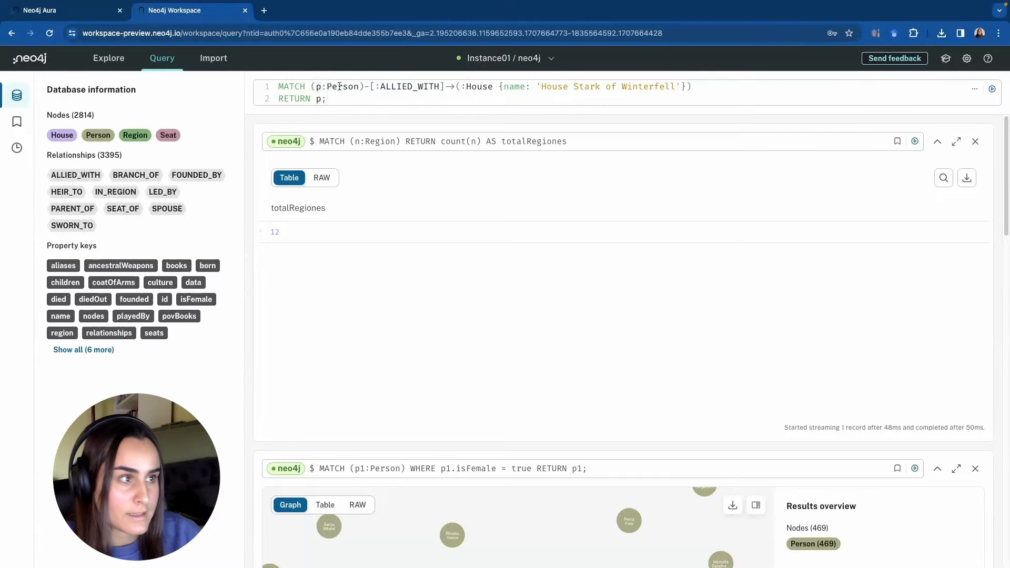
left_click_drag(315, 87, 360, 87)
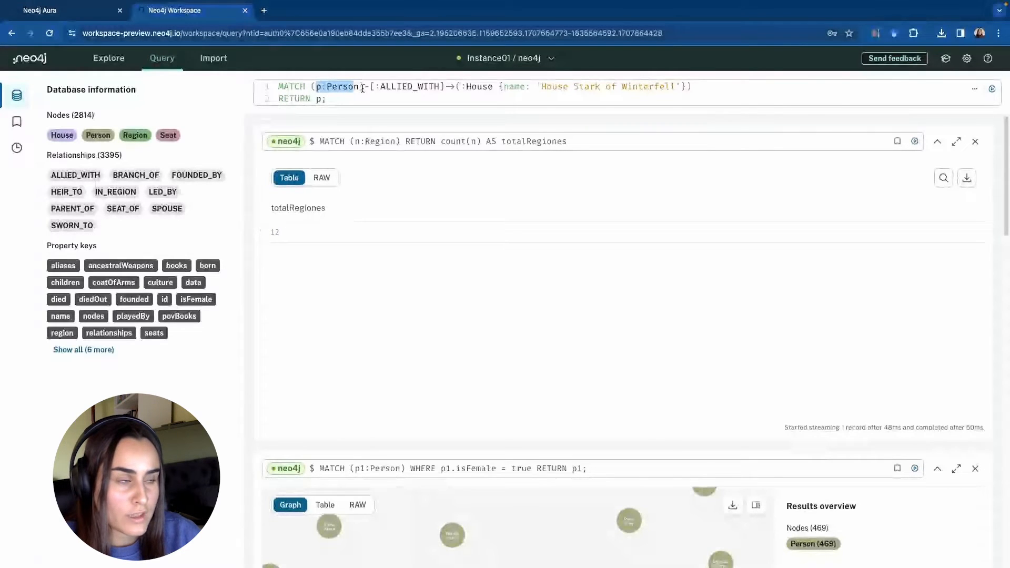
left_click(363, 89)
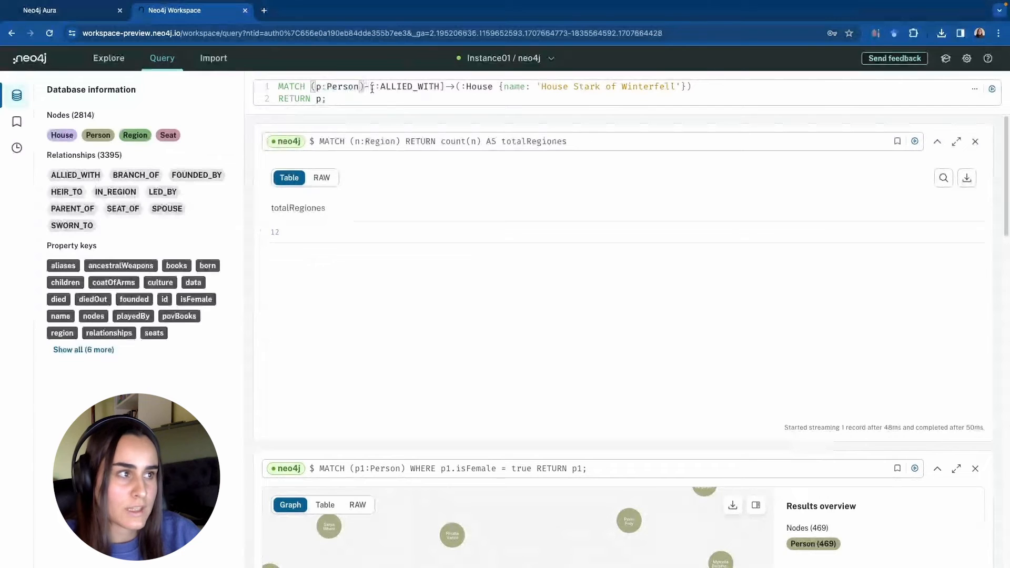
left_click_drag(376, 87, 441, 87)
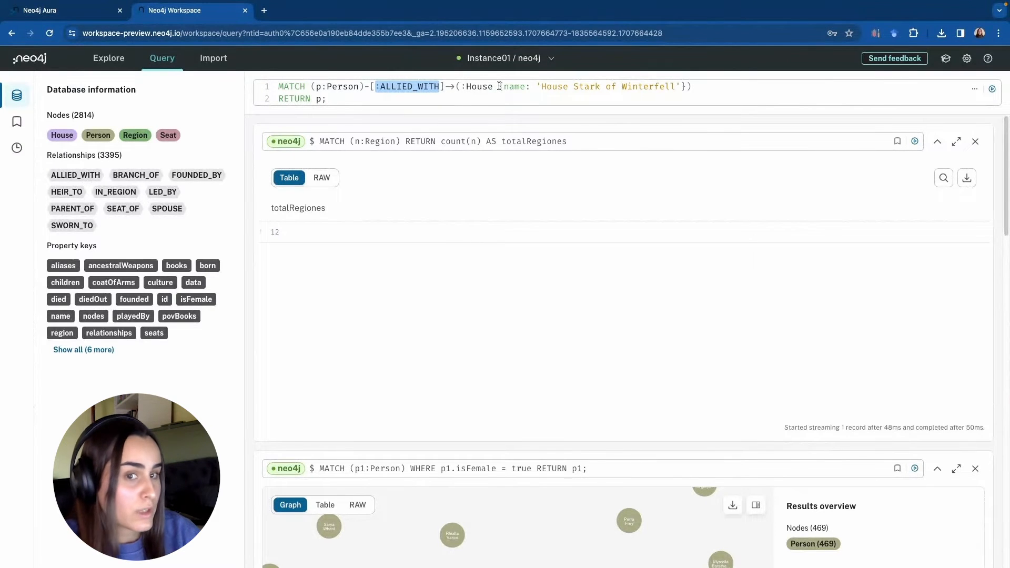
left_click_drag(499, 86, 677, 90)
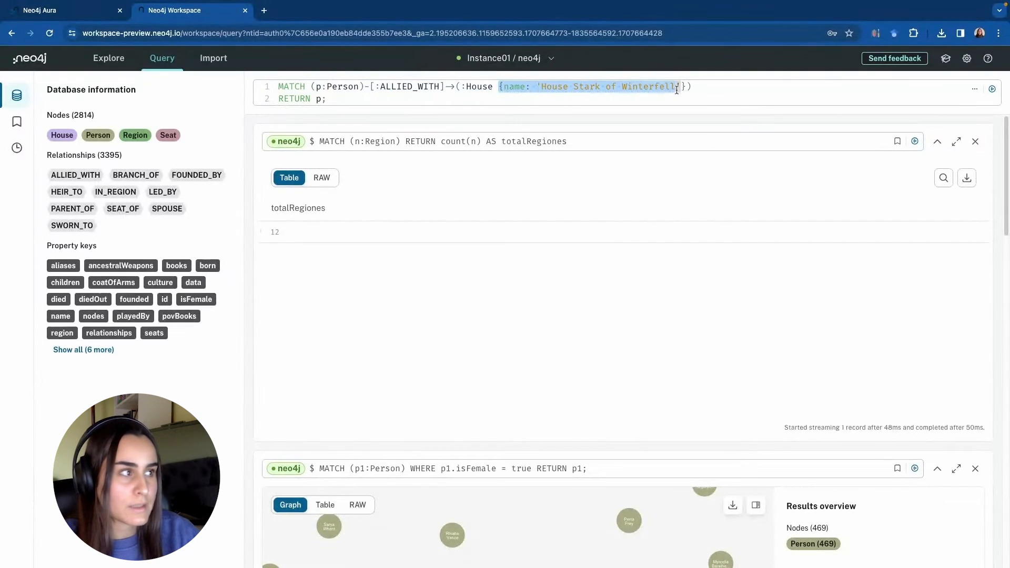
left_click(476, 86)
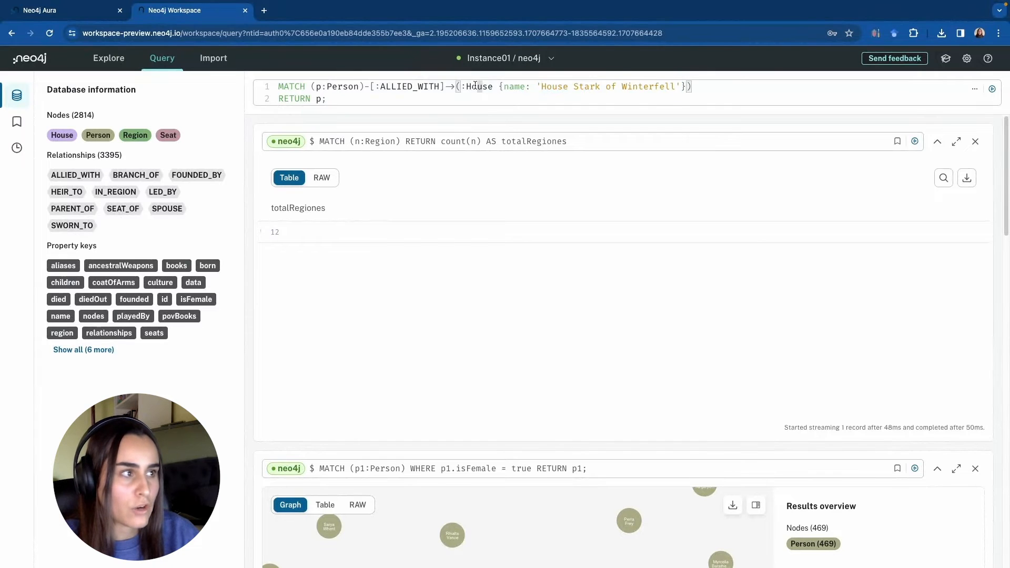
double_click(475, 86)
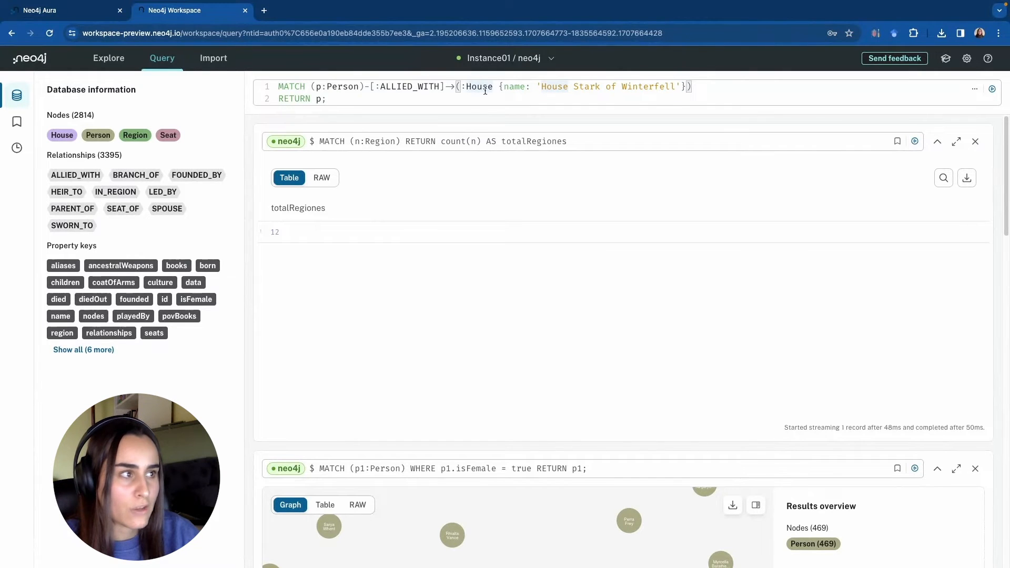
left_click(523, 86)
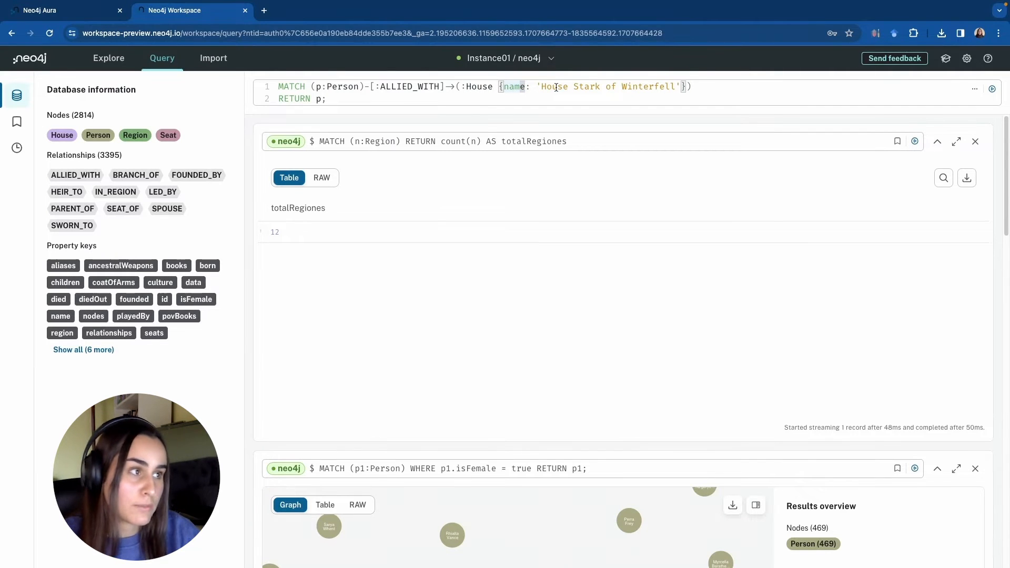
key("ctrl+Return")
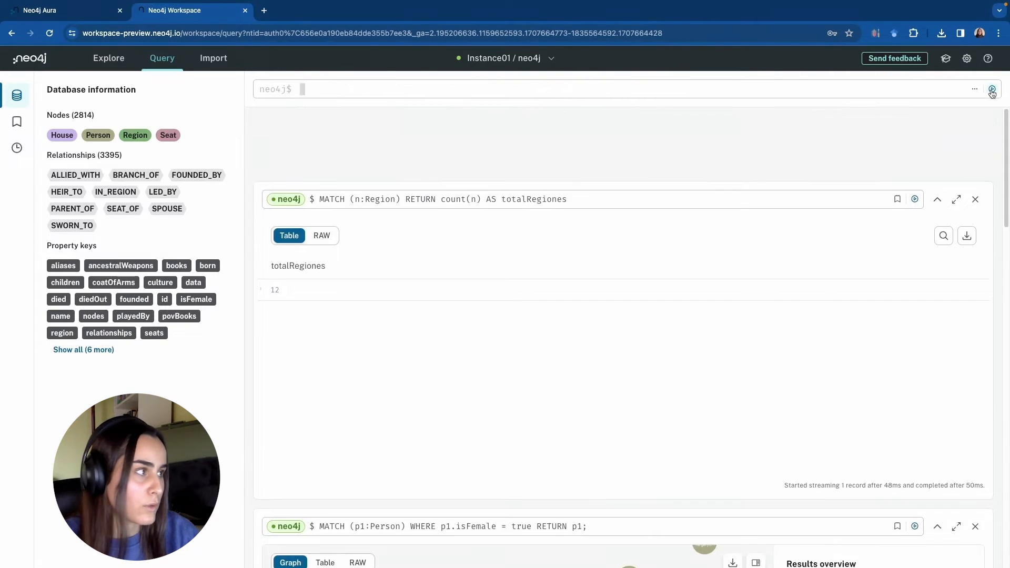
Examine the Person nodes allied with House Stark of Winterfell in the result graph, both close up and as an overview
scroll(547, 239, "up", 5)
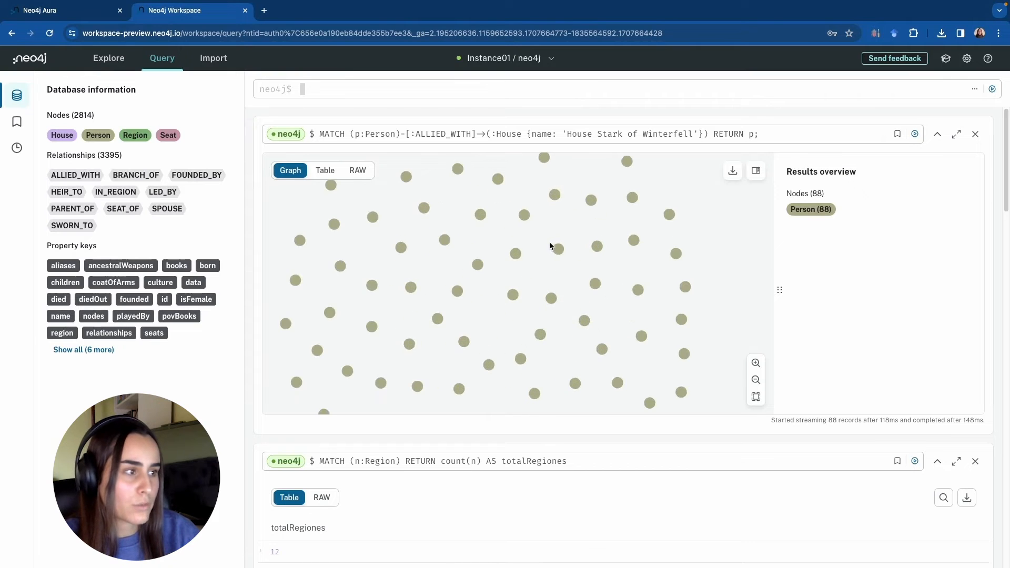
scroll(526, 258, "up", 3)
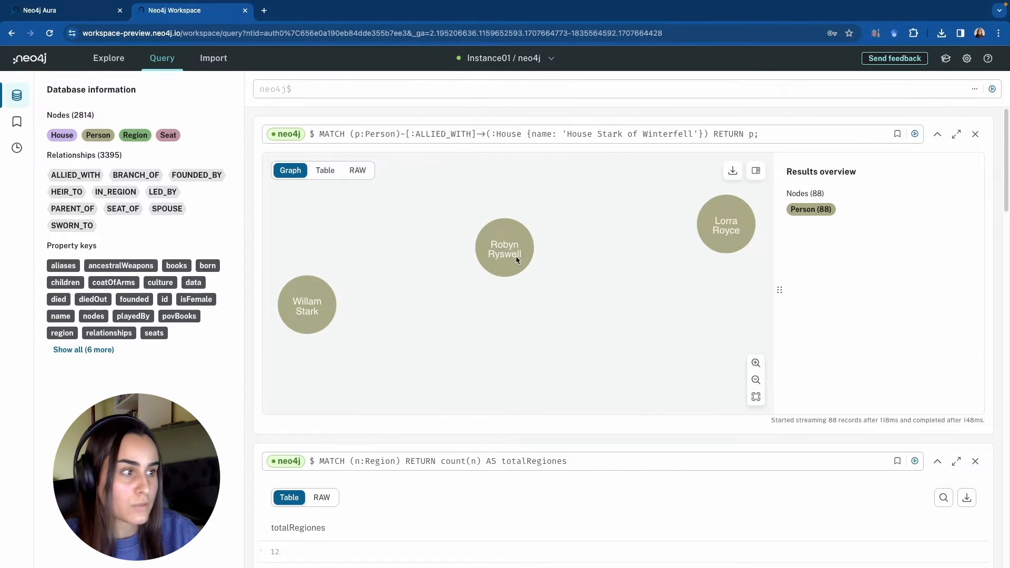
scroll(506, 245, "down", 10)
scroll(579, 392, "up", 6)
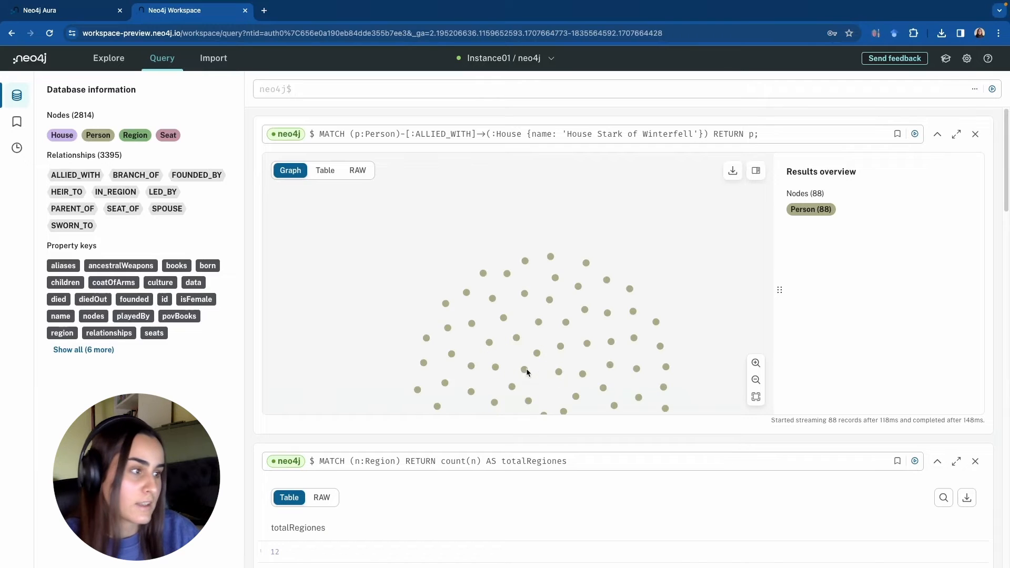
scroll(558, 356, "up", 1)
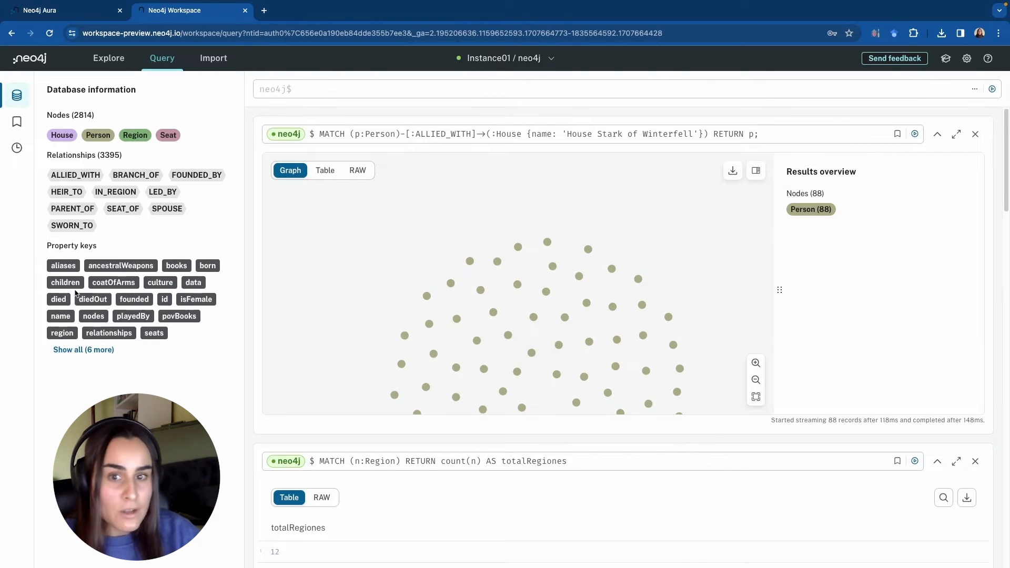
scroll(457, 274, "down", 1)
scroll(607, 356, "up", 2)
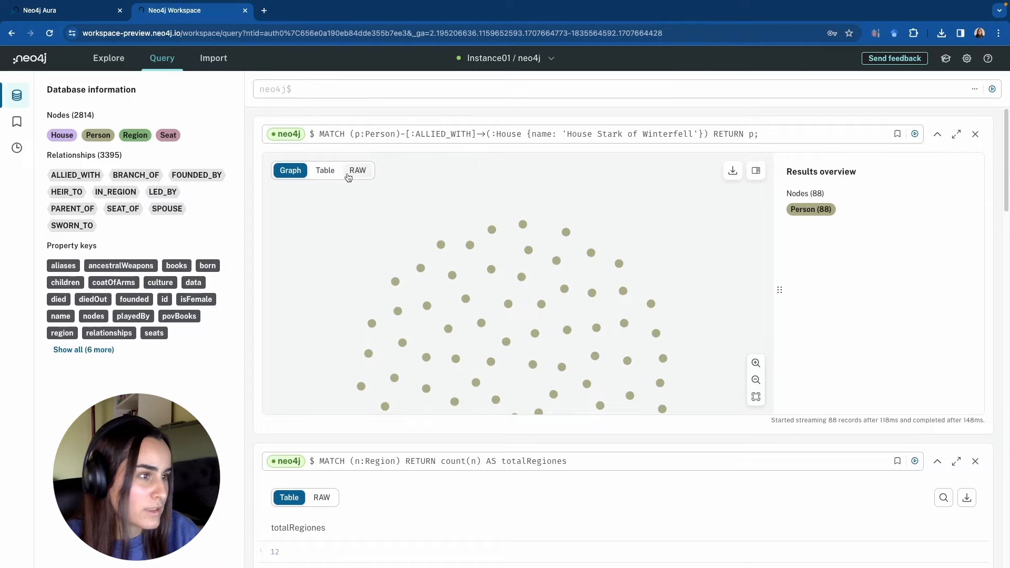
Change the query on persons allied with House Stark of Winterfell to RETURN p.name; and run it
left_click(325, 170)
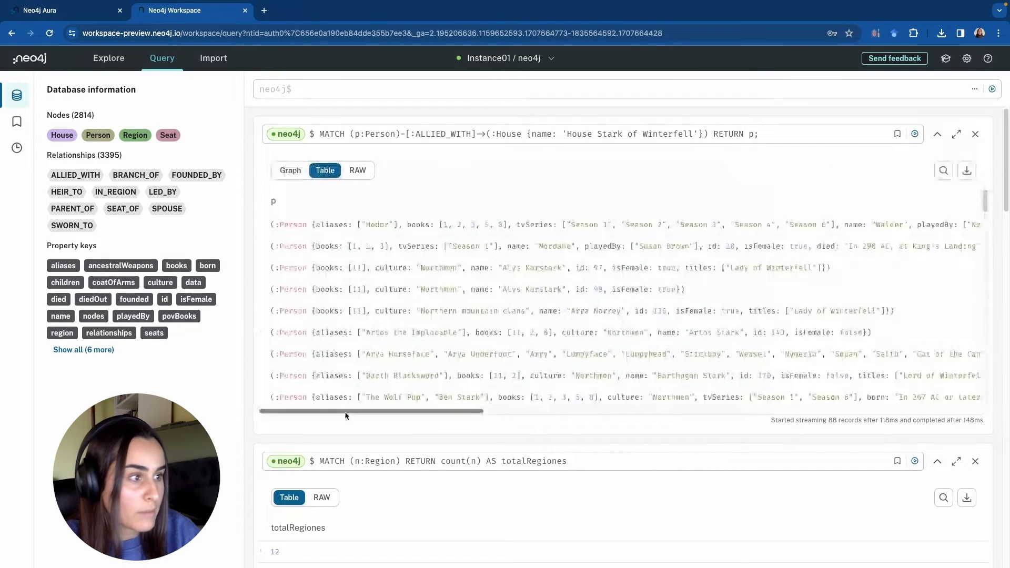
mouse_move(347, 415)
left_mouse_down()
mouse_move(403, 415)
mouse_move(347, 415)
left_mouse_up()
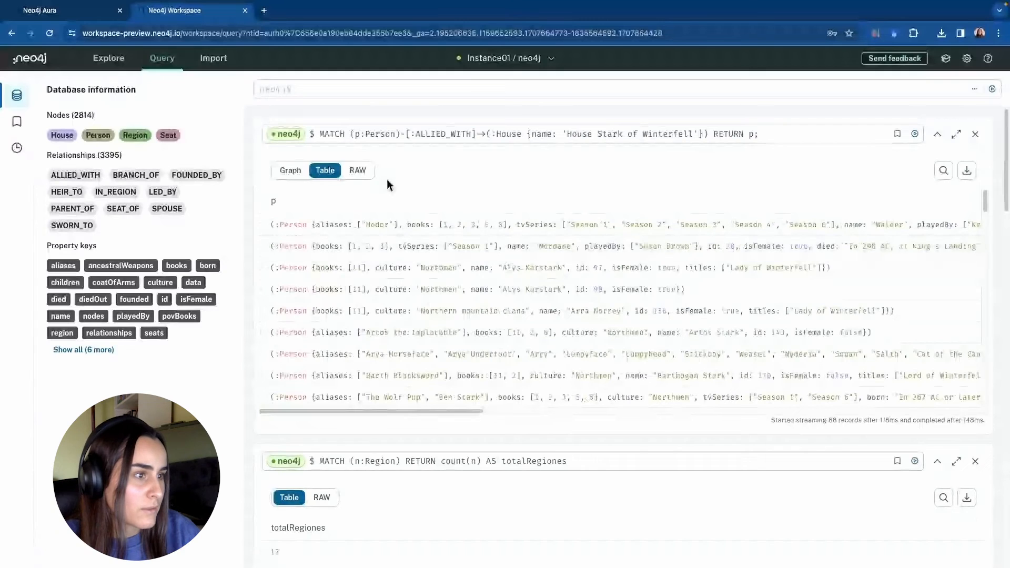
left_click(282, 170)
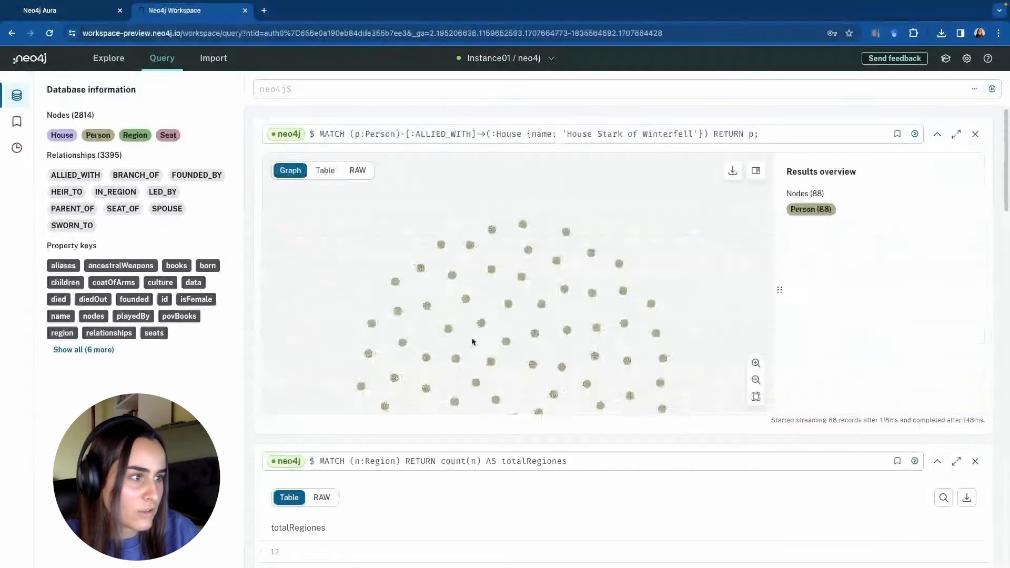
left_click(617, 136)
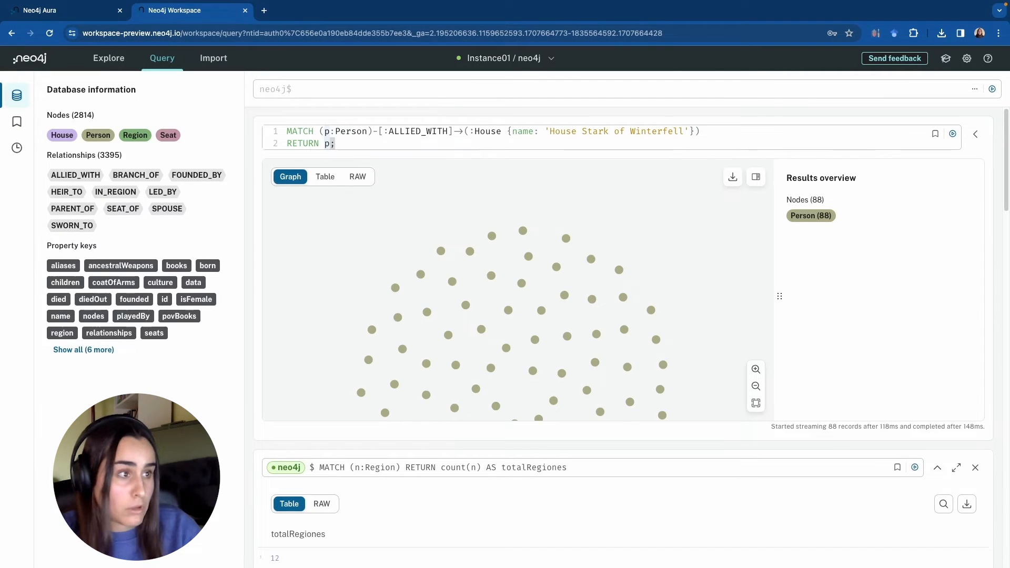
left_click(329, 144)
type(".name")
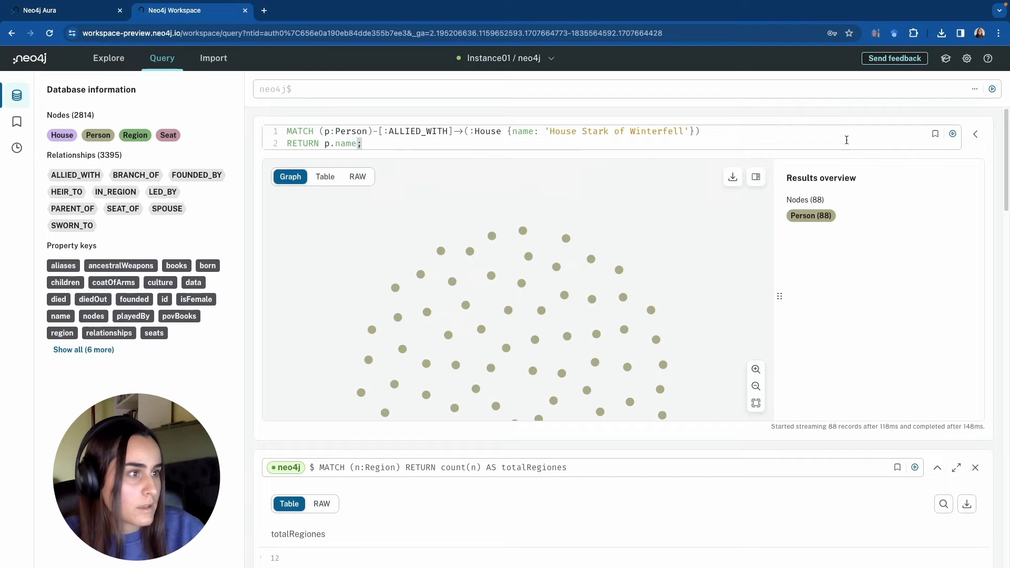
left_click(952, 134)
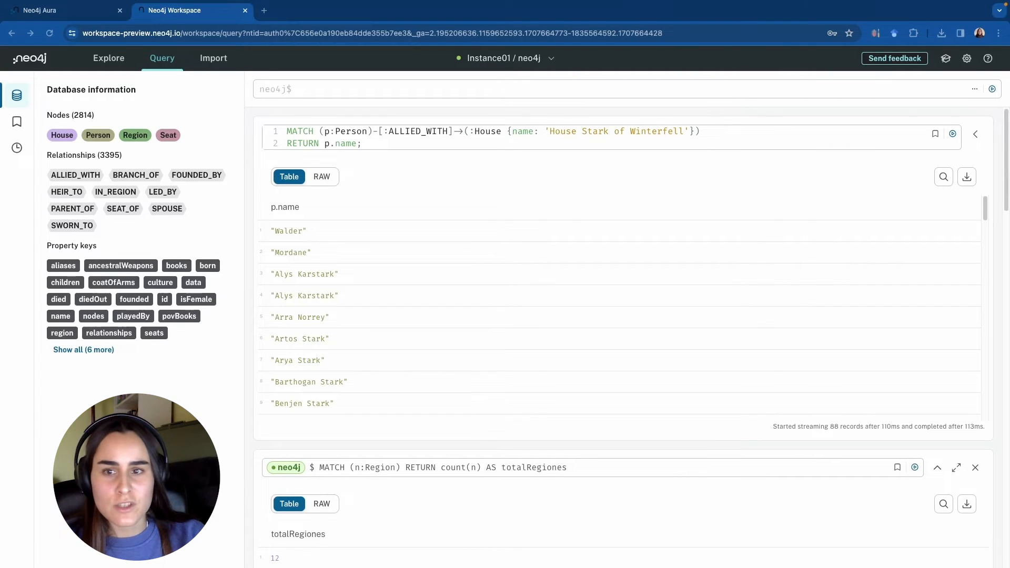
Write a new query: MATCH (grandParent:Person)-[:PARENT_OF]->(fatherOrMother)-[:PARENT_OF]->(sonOrDaughter:Person) RETURN grandParent.name, fatherOrMother.name, sonOrDaughter.name;
left_click(335, 88)
type("MATCH (grandParent:Person)-[:PARENT_OF]->(fatherOrMother)-[:PARENT_OF]->(sonOrDaughter:Person) RETURN grandParent.name, fatherOrMother.name, sonOrDaughter.name;")
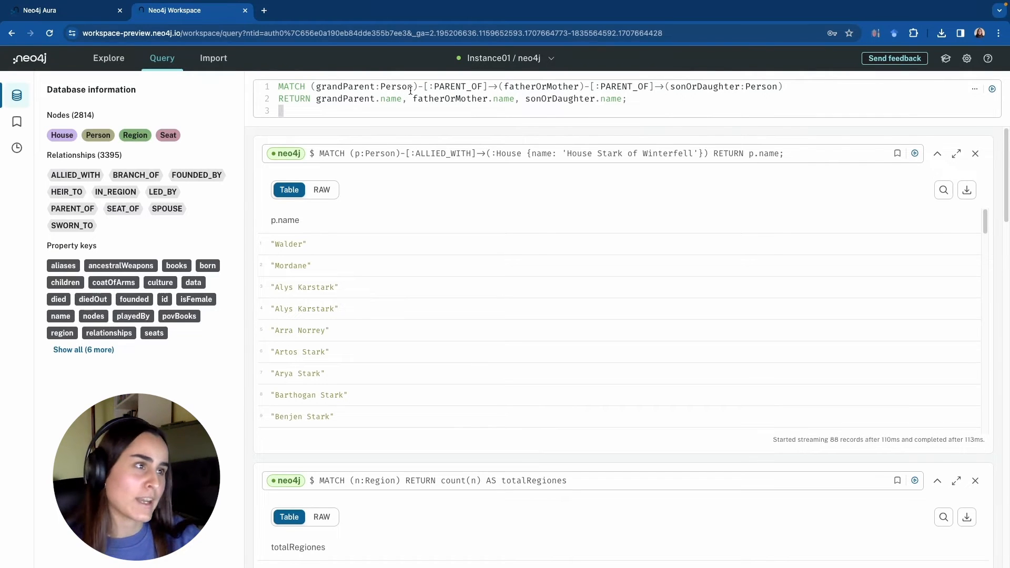
left_click_drag(413, 90, 317, 87)
left_click(355, 88)
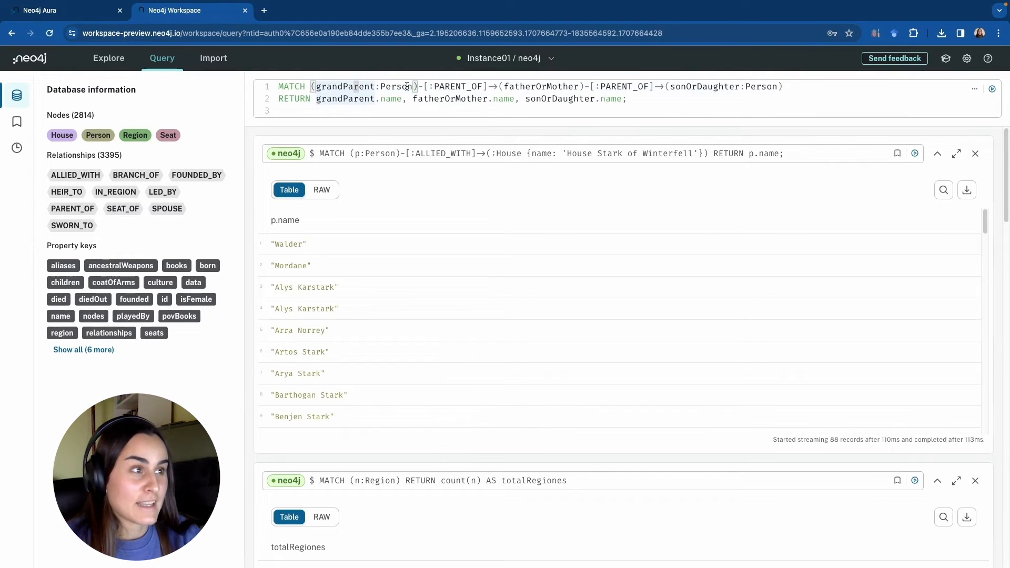
left_click(408, 87)
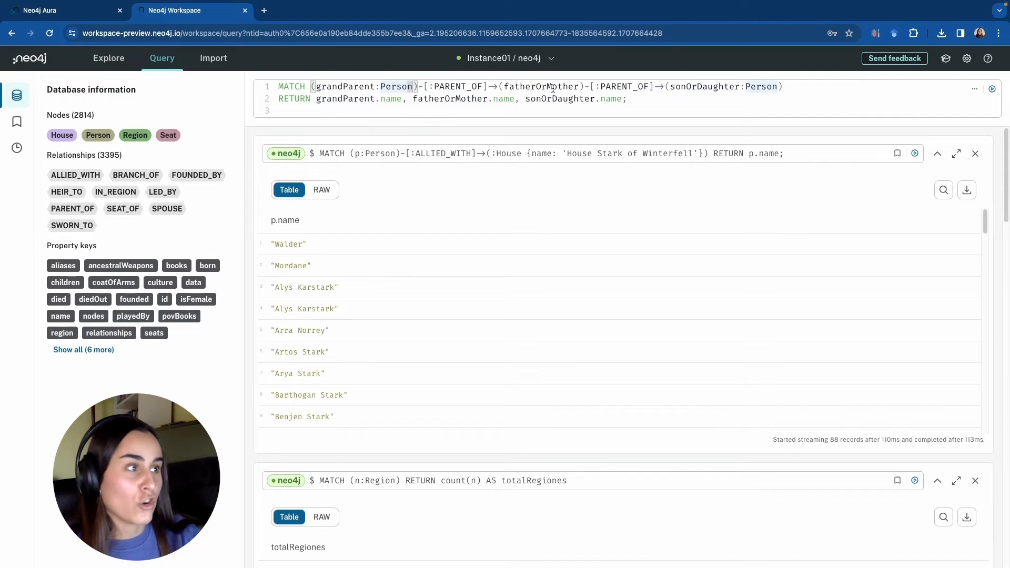
Add the label Person to the fatherOrMother node in the grandparent query
left_click(579, 87)
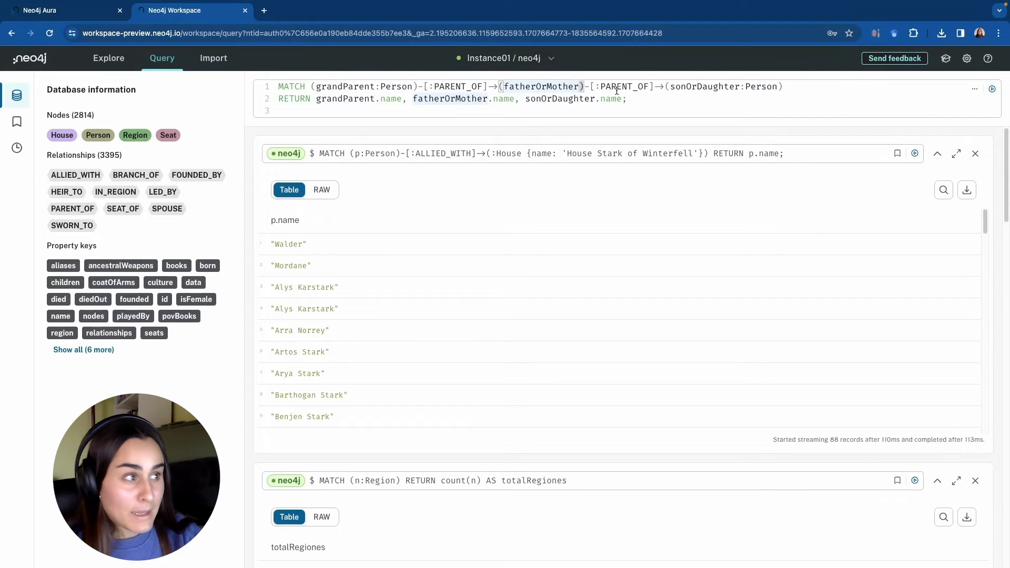
type(":")
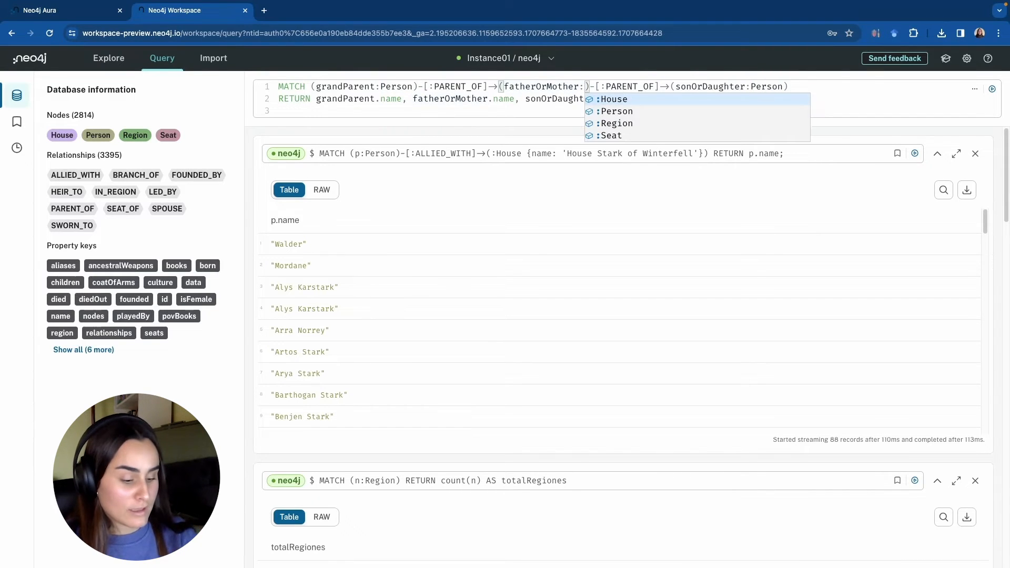
key("Return")
key("BackSpace")
key("BackSpace")
key("BackSpace")
key("BackSpace")
key("BackSpace")
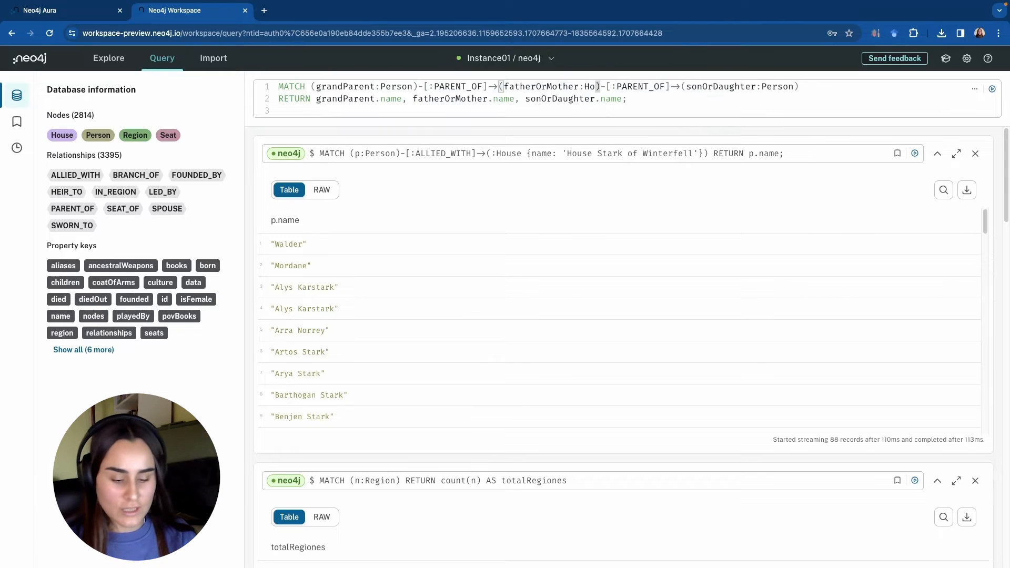
type("Person")
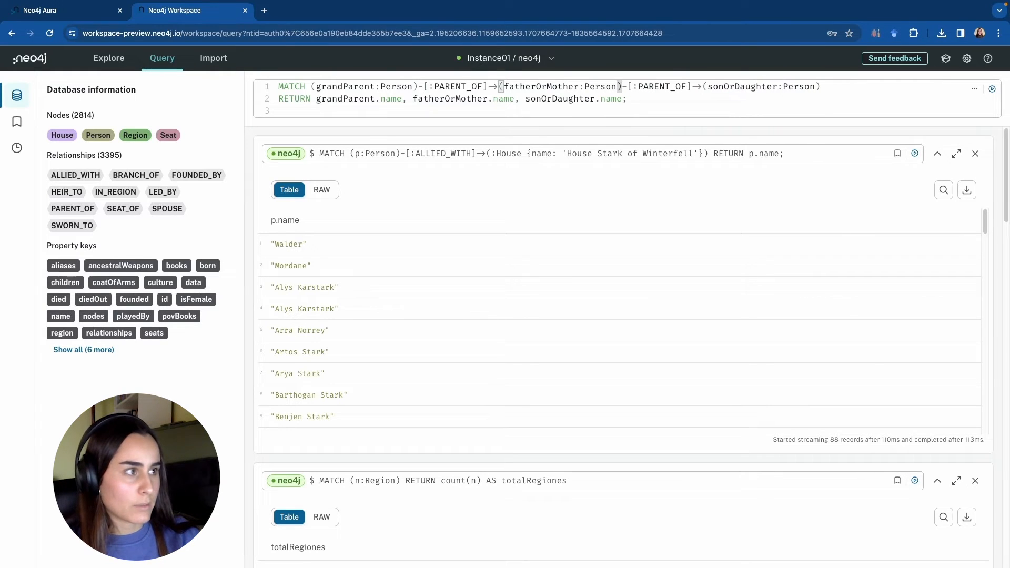
Inspect the Person node's PARENT_OF relationship in the earlier schema visualization, and run the grandparent query
left_click_drag(1007, 195, 1008, 381)
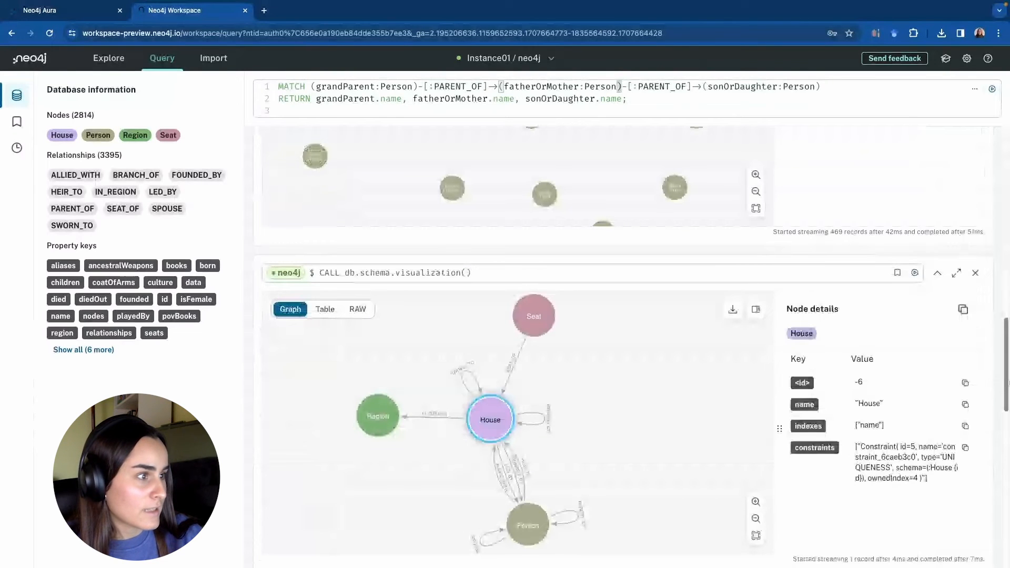
scroll(559, 446, "down", 1)
scroll(559, 446, "up", 2)
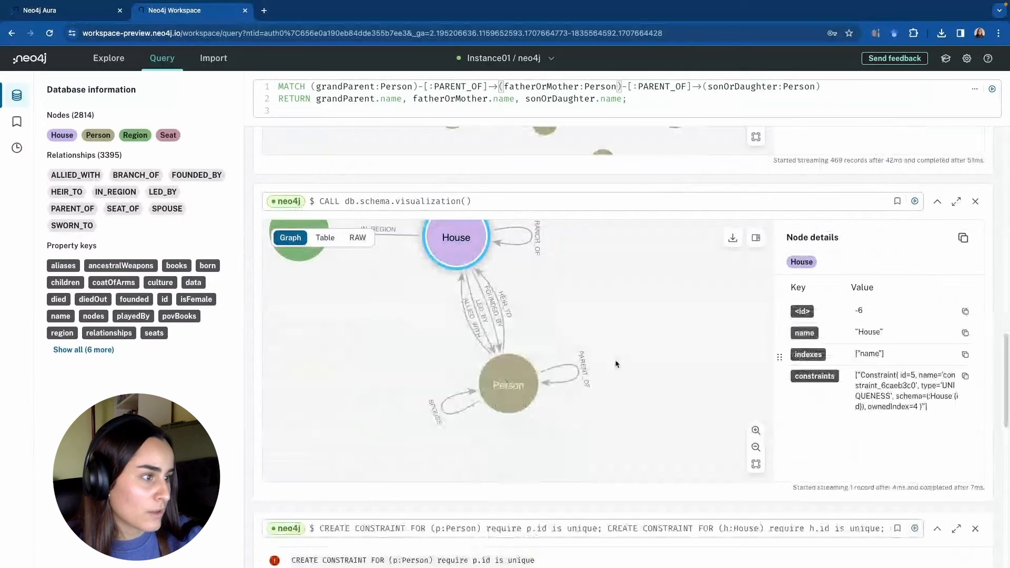
left_click(581, 374)
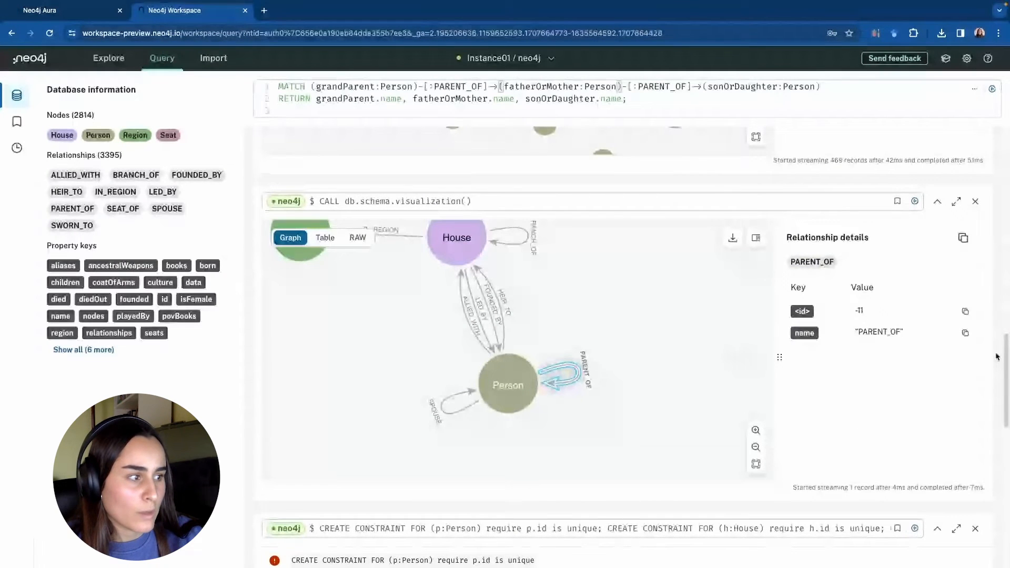
left_click_drag(1006, 363, 1001, 141)
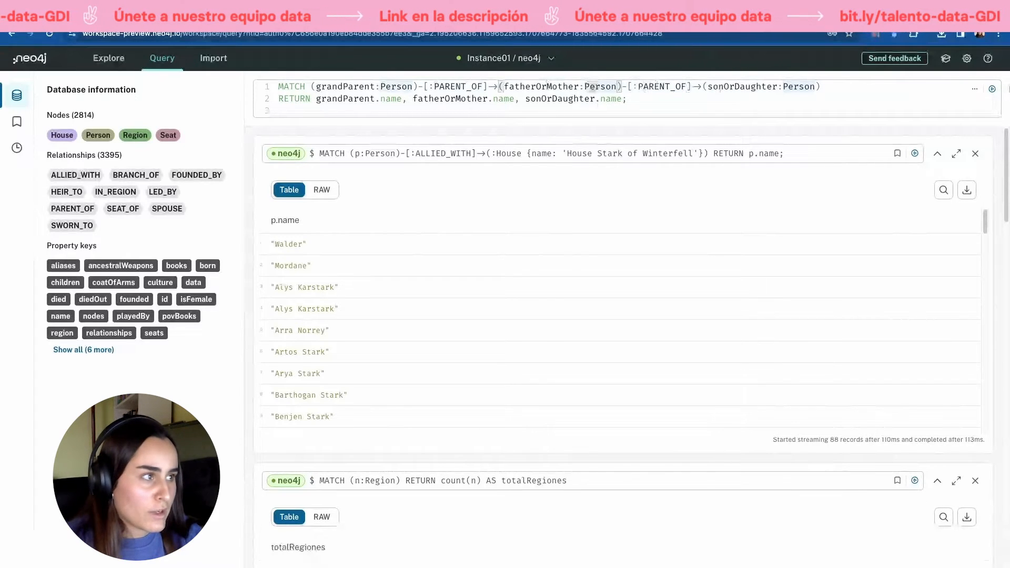
left_click(992, 89)
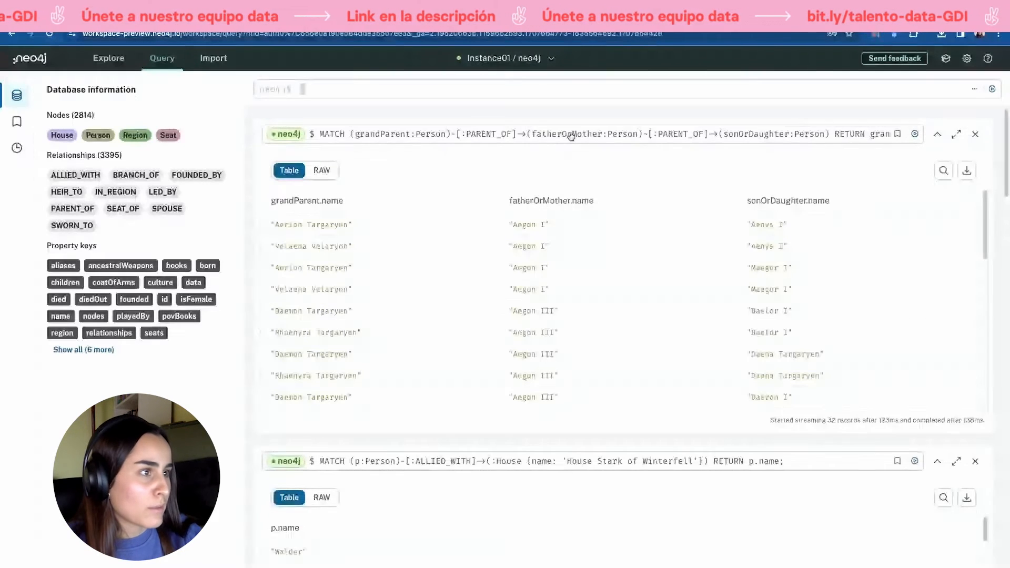
left_click(612, 135)
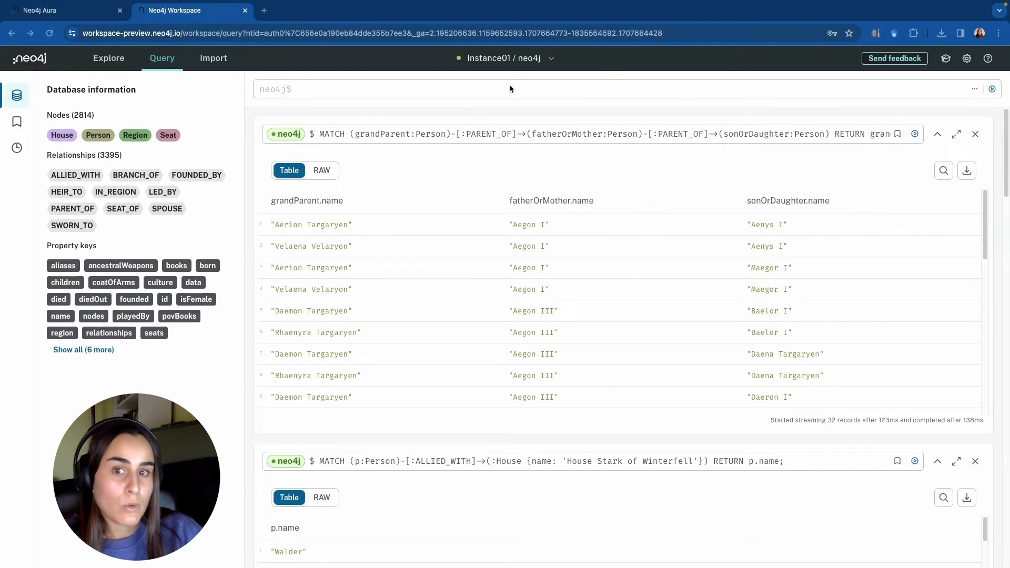
Write and run a new query: MATCH (p:Person)-[:ALLIED_WITH]->(house) RETURN house.name, count(p) as members ORDER BY members DESC LIMIT 5;
type("MATCH (p:Person)-[:ALLIED_WITH]->(house)")
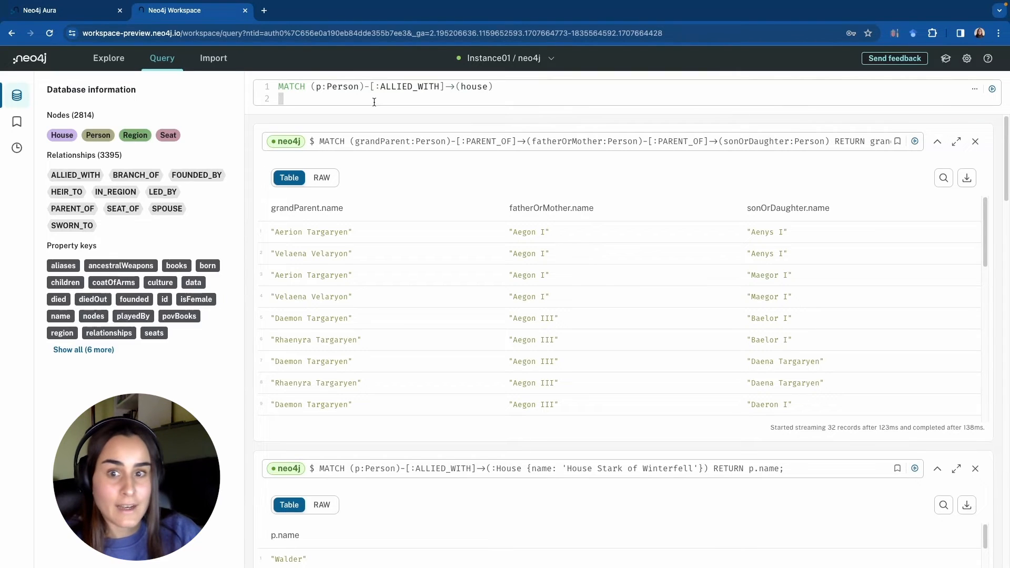
type("RETURN house.name, count(p) as members")
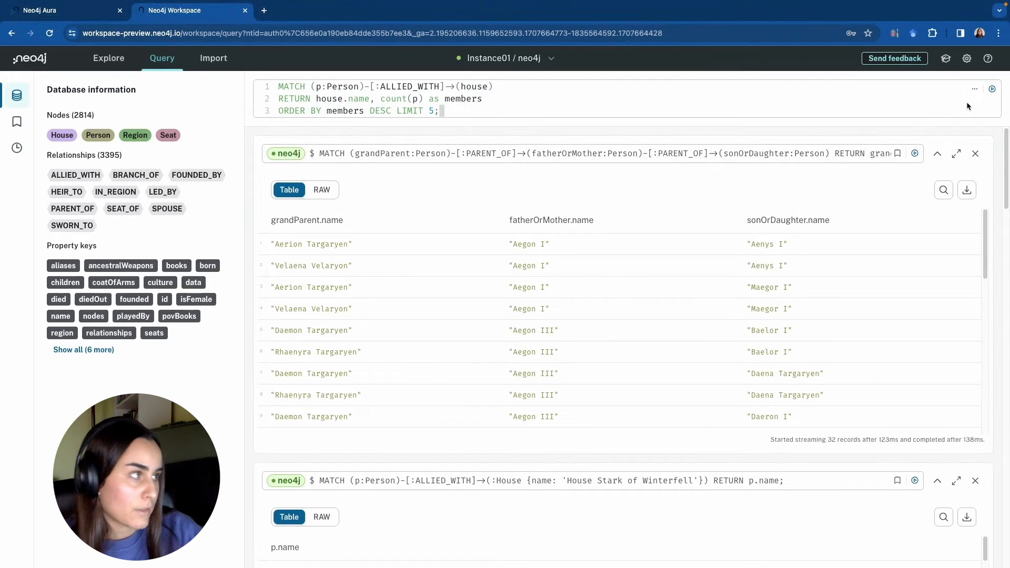
left_click(992, 89)
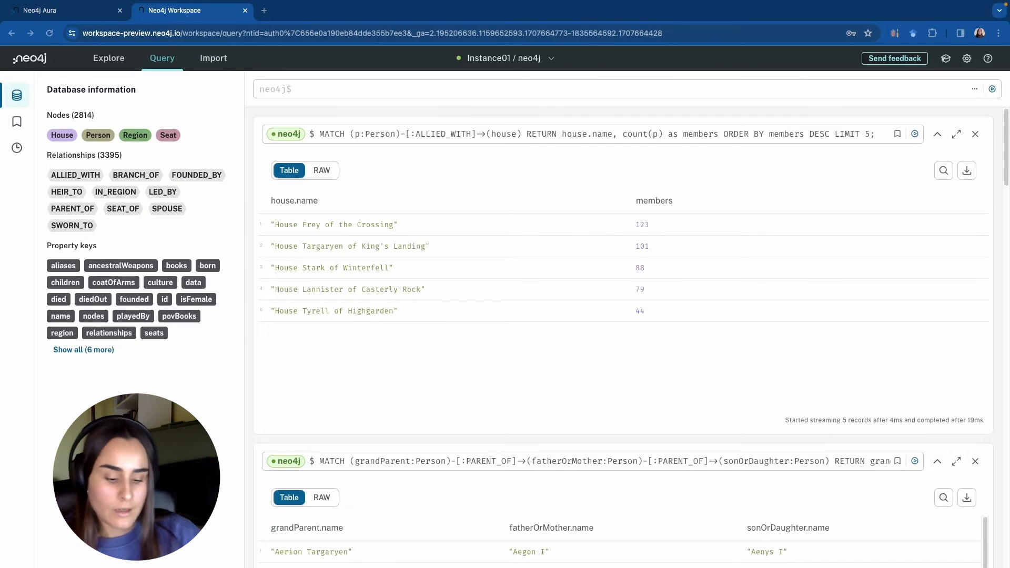
Write and run a query: MATCH (p:Person)-[:PARENT_OF]->(child) WITH p, count(child) AS children WHERE children > 2 RETURN p.name, children;
type("MATCH (p:Person)-[:PARENT_OF]->(child)")
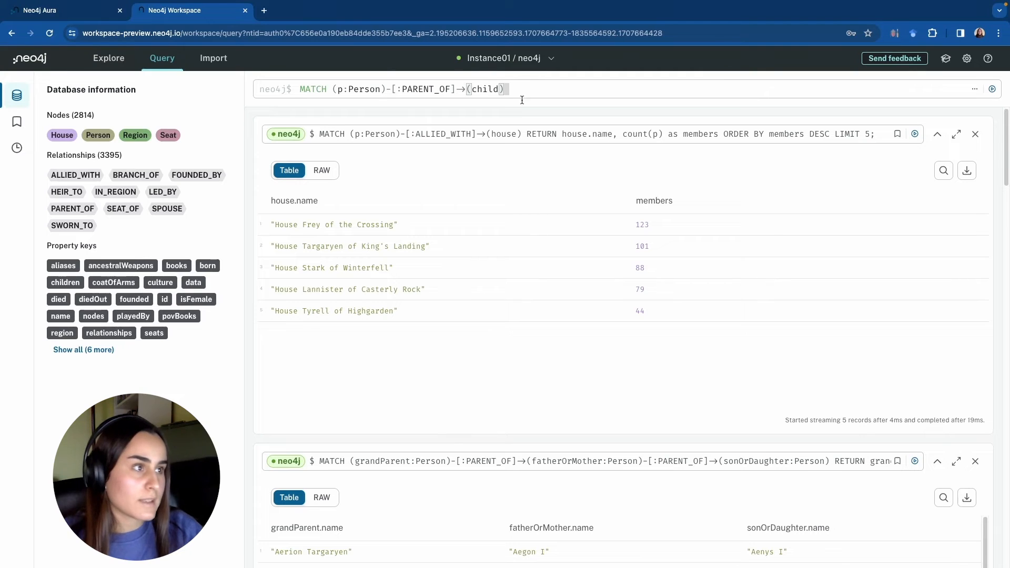
key("shift+Return")
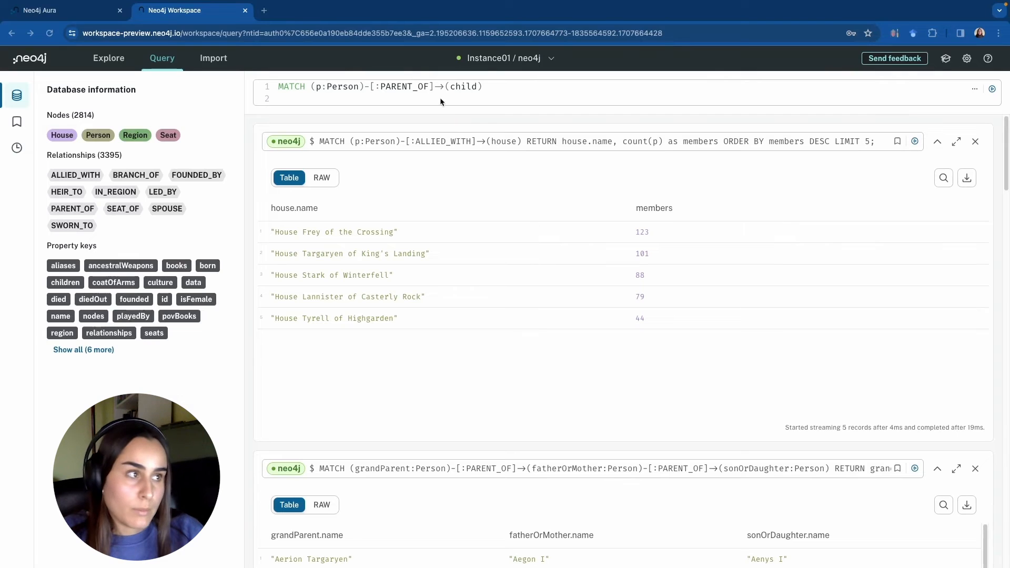
type("WITH p, count(child) AS children")
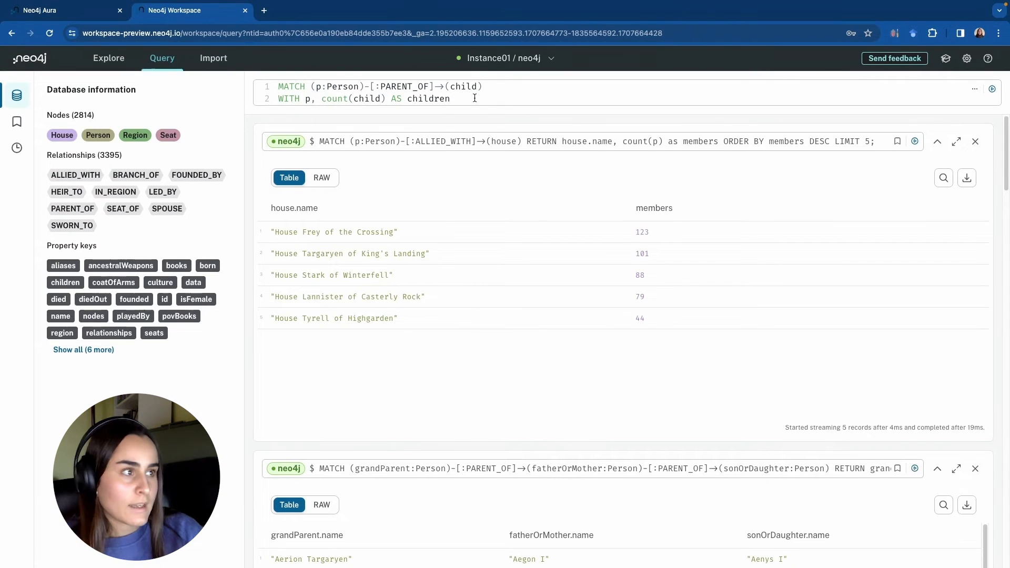
key("Return")
type("WHERE children > 2")
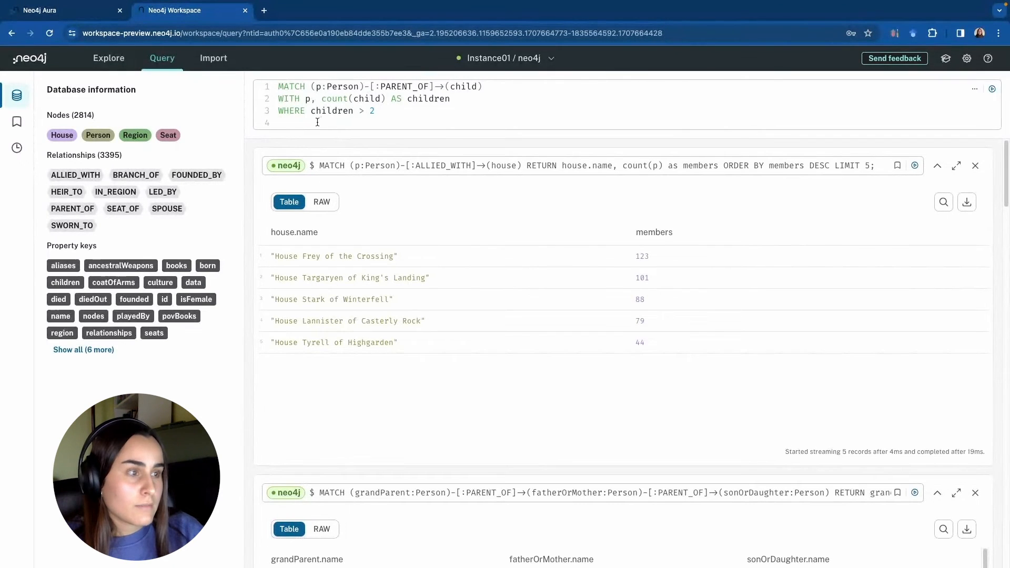
type("RETURN p.name, children;")
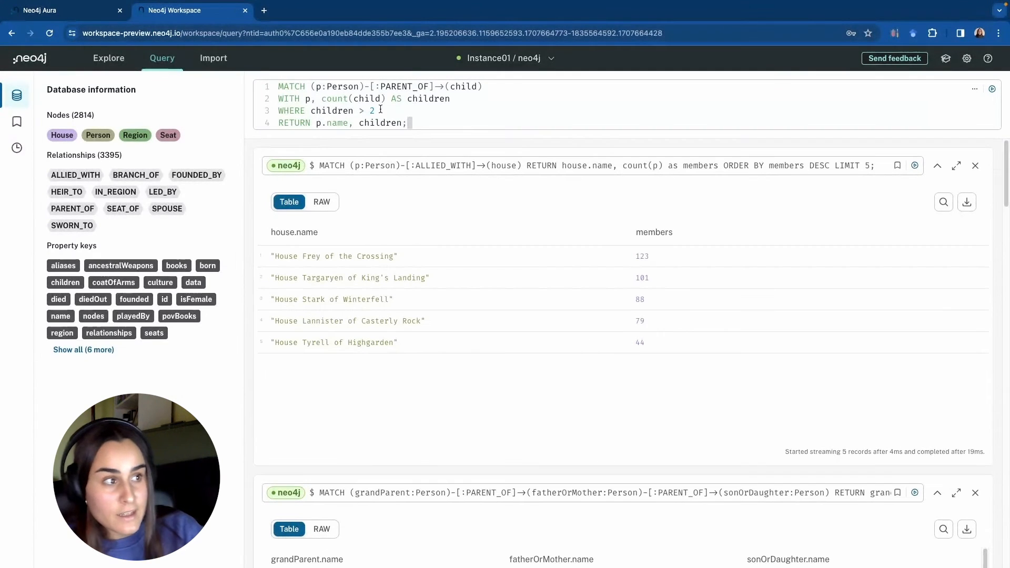
left_click(992, 89)
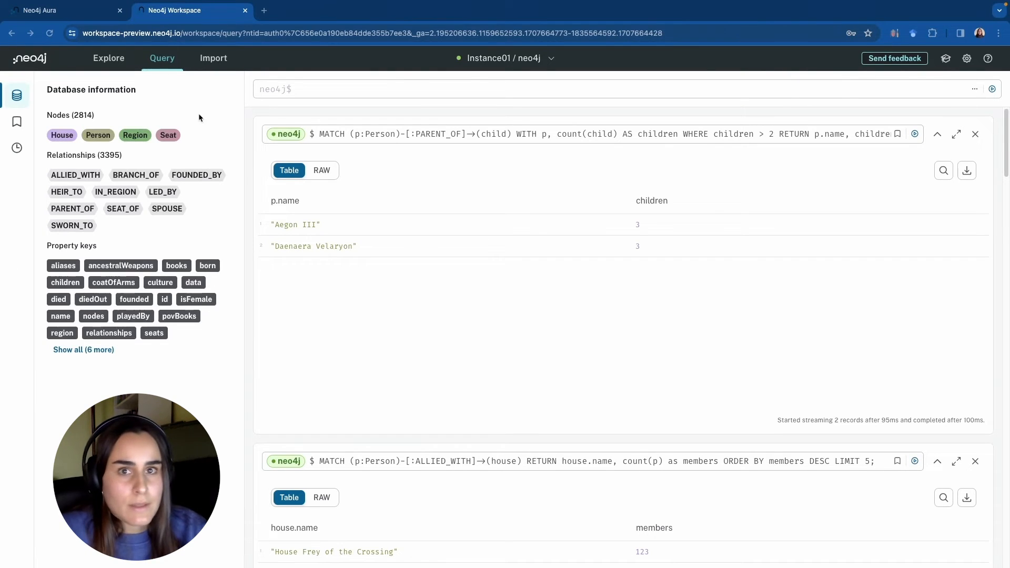
List 25 House nodes as a graph and examine all the properties of the House Stark of Winterfell node
left_click(61, 135)
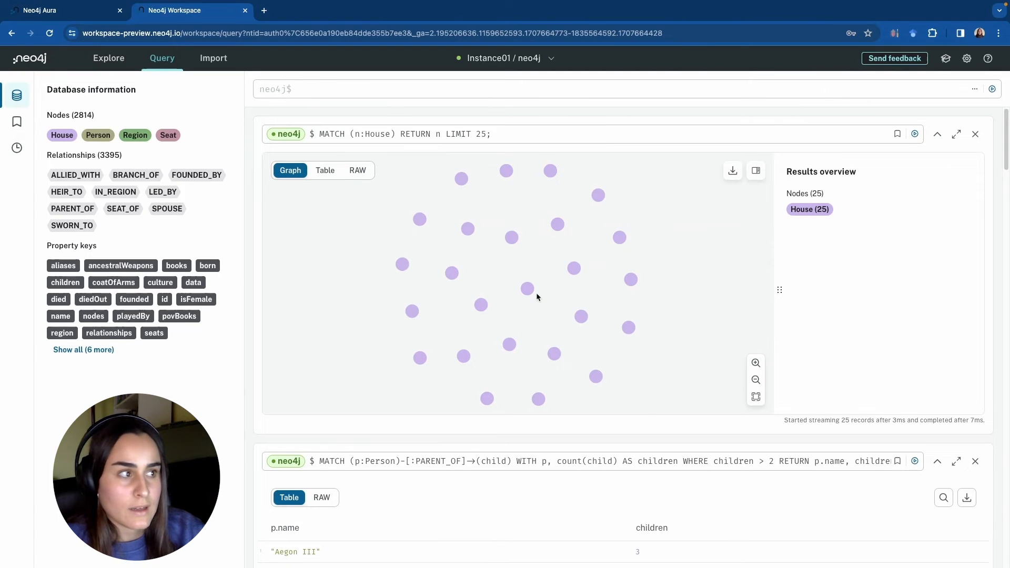
scroll(537, 296, "up", 5)
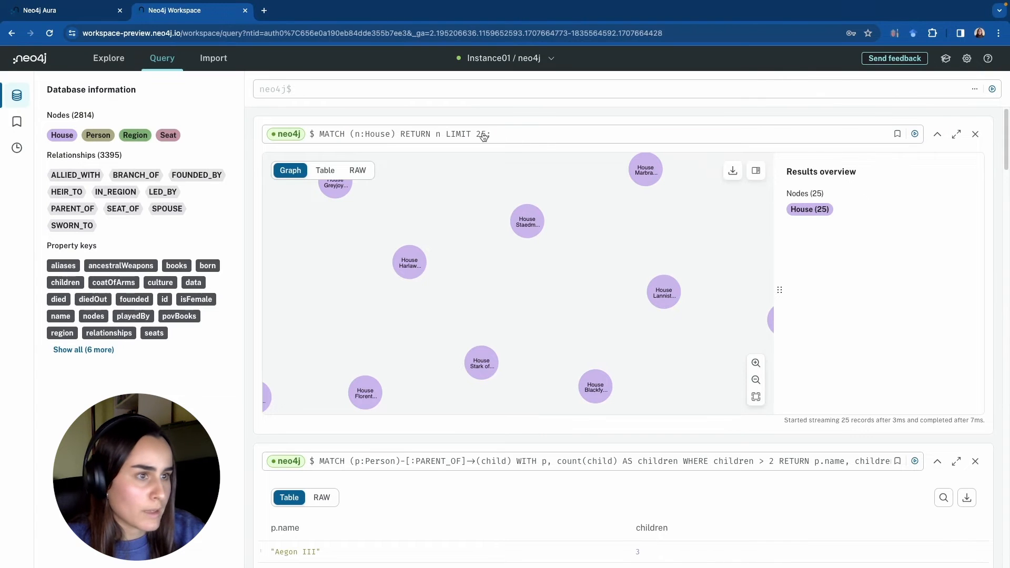
left_click(480, 358)
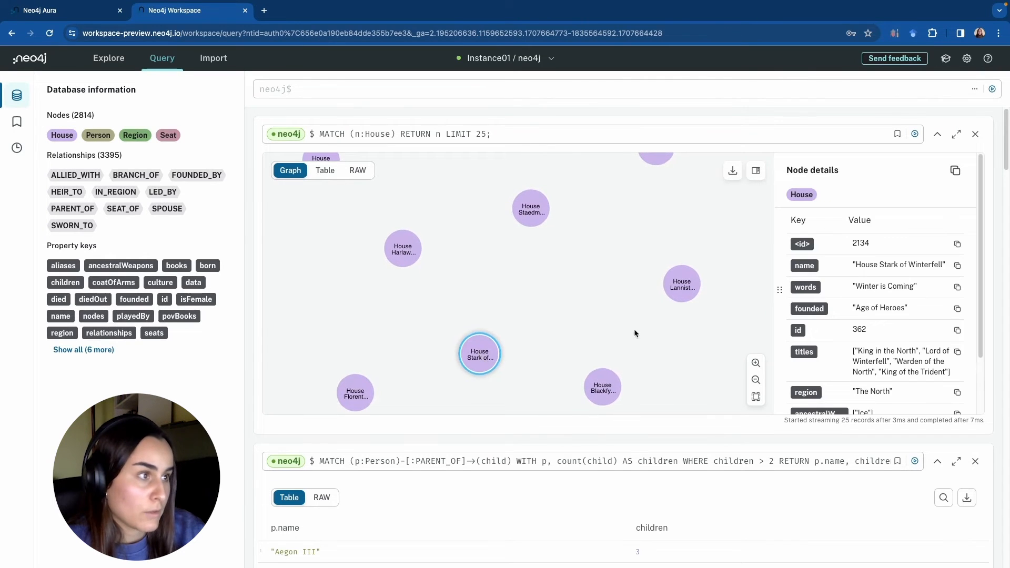
scroll(918, 280, "down", 1)
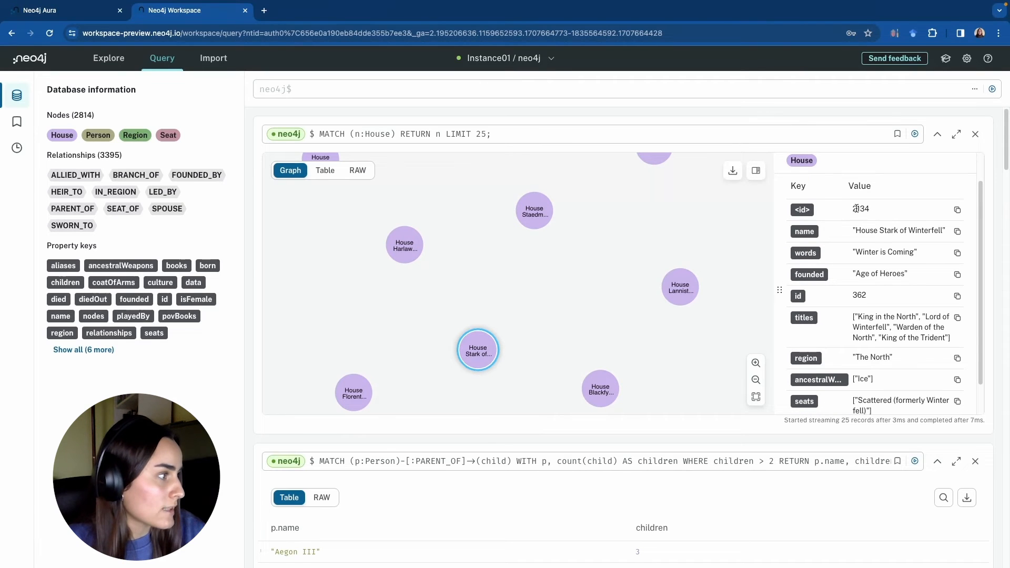
scroll(839, 242, "down", 1)
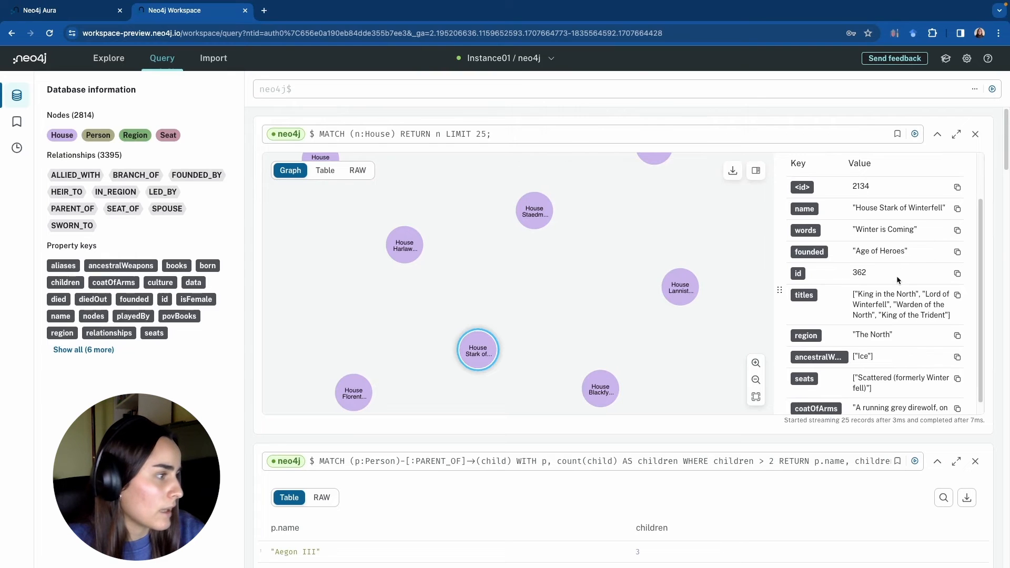
scroll(900, 281, "down", 1)
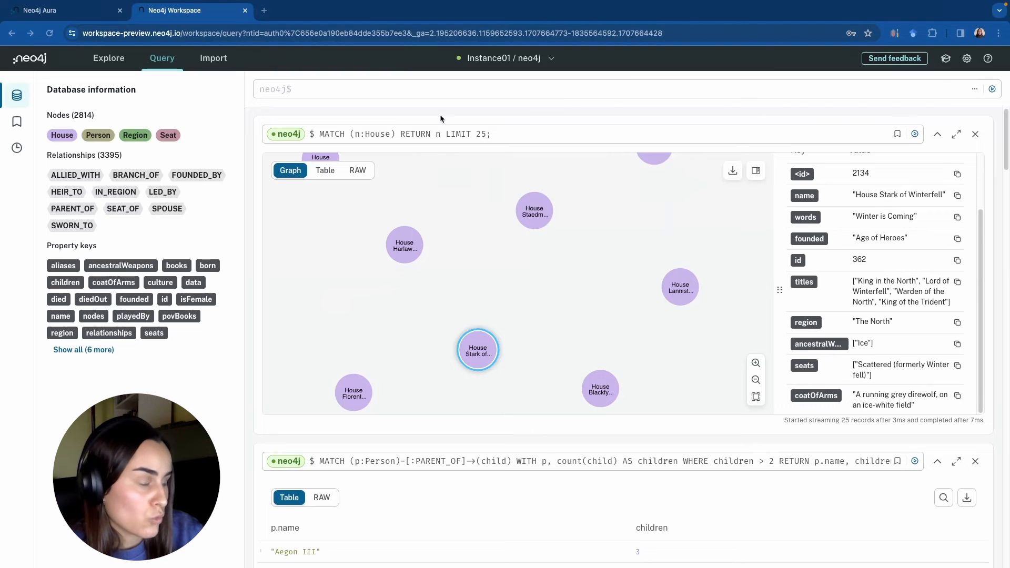
Write a query matching House nodes with non-null ancestralWeapons, using FOREACH to merge an AncestralWeapon {name: weapon} node and a HAS_WEAPON relationship for each weapon
left_click(376, 90)
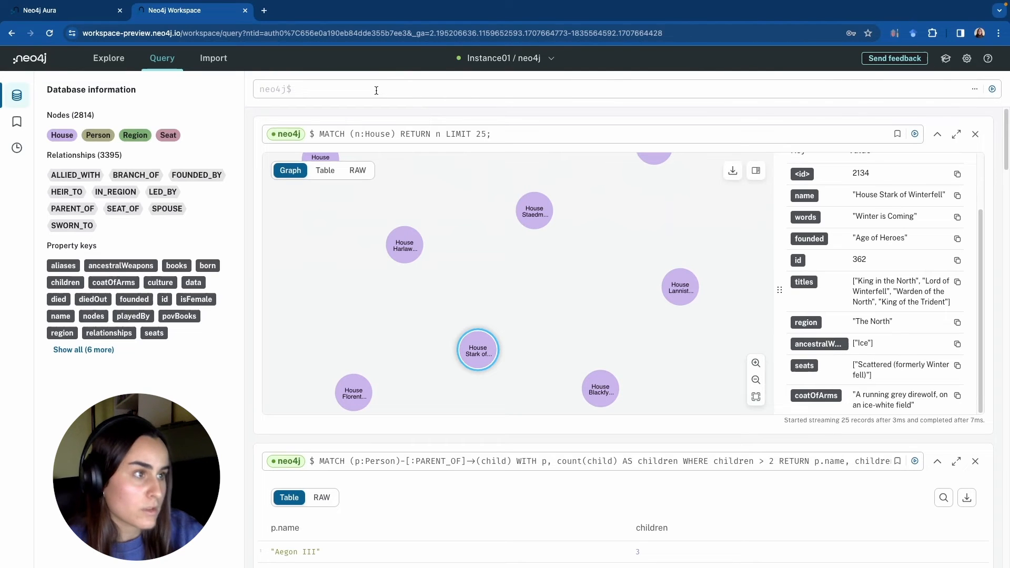
type("MATCH (h:House) WHERE h.ancestralWeapons IS NOT NULL")
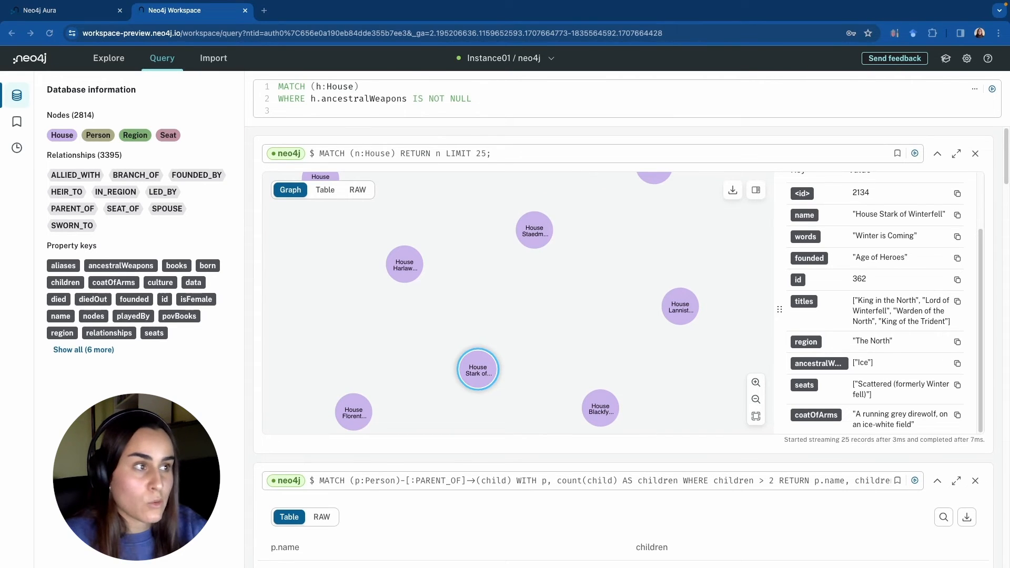
left_click(288, 109)
type("FOREACH (weapon IN h.ancestralWeapons | MERGE (a:AncestralWeapon {name: weapon}) MERGE (h)-[:HAS_WEAPON]->(a) )")
left_click_drag(446, 133, 280, 126)
key("Tab")
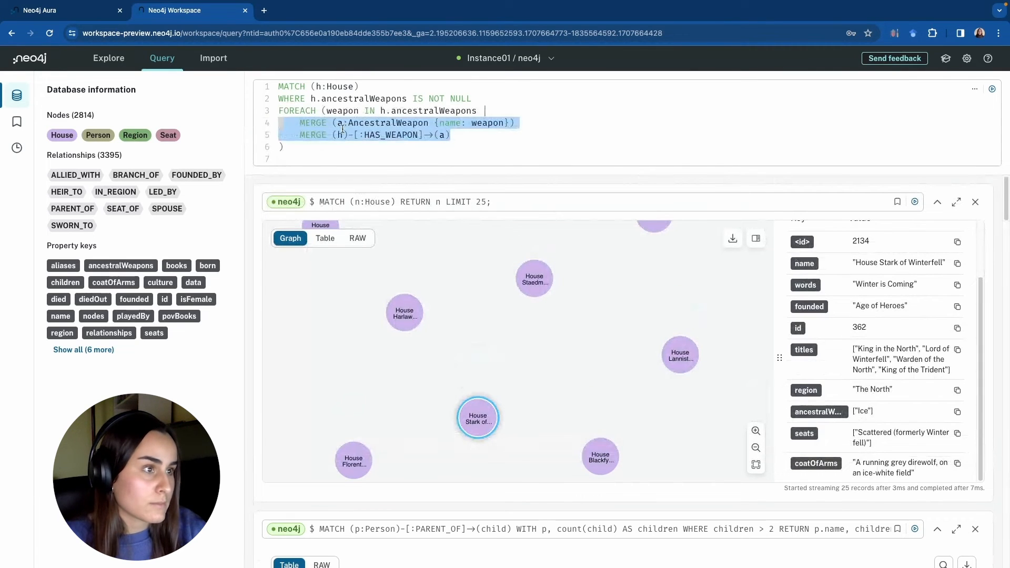
left_click(350, 132)
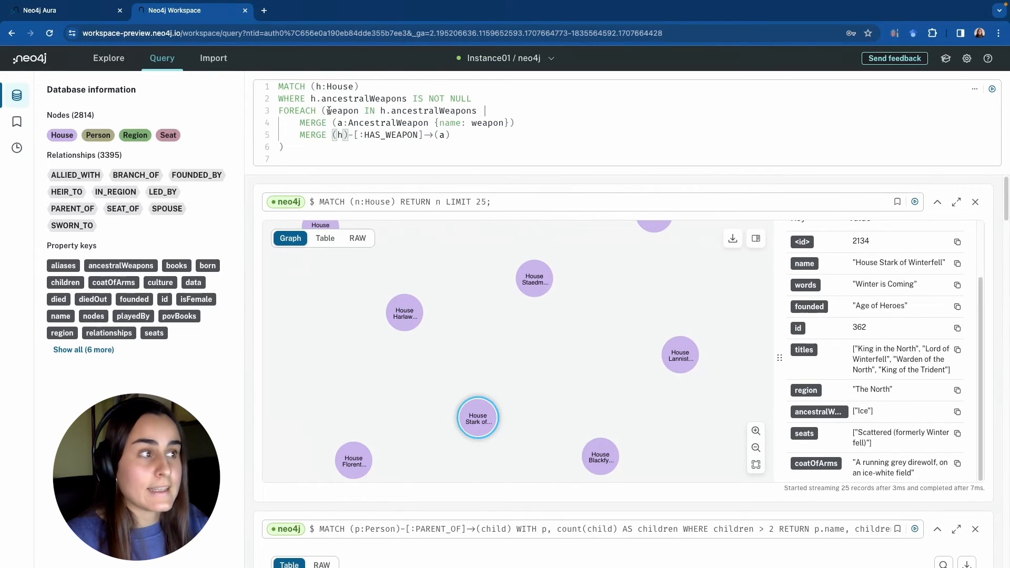
left_click(486, 110)
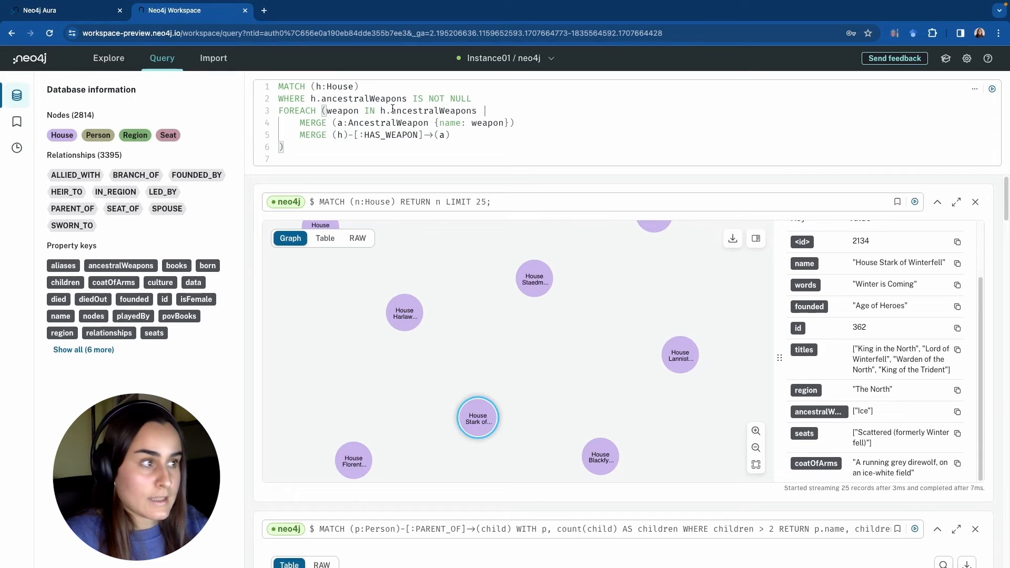
Review the query's weapon variable, AncestralWeapon label and HAS_WEAPON merge between h and a, and run it
left_click_drag(324, 110, 472, 111)
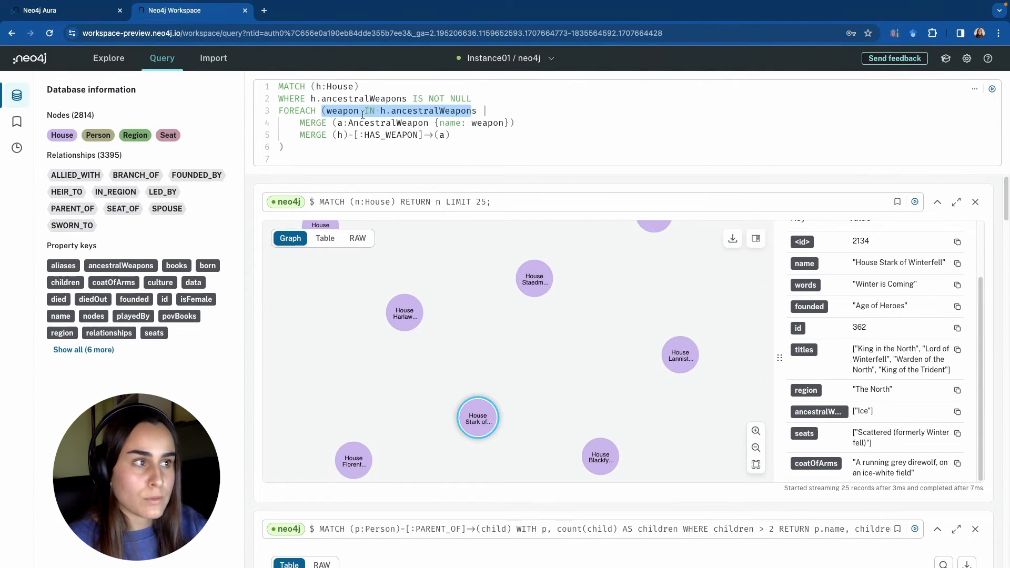
double_click(347, 111)
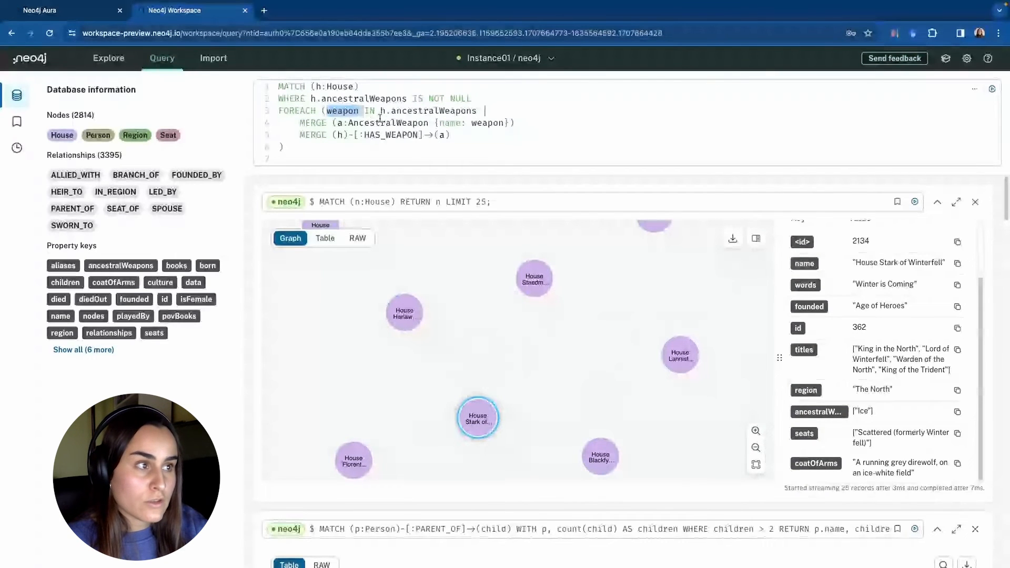
left_click_drag(337, 124, 445, 123)
left_click(438, 123)
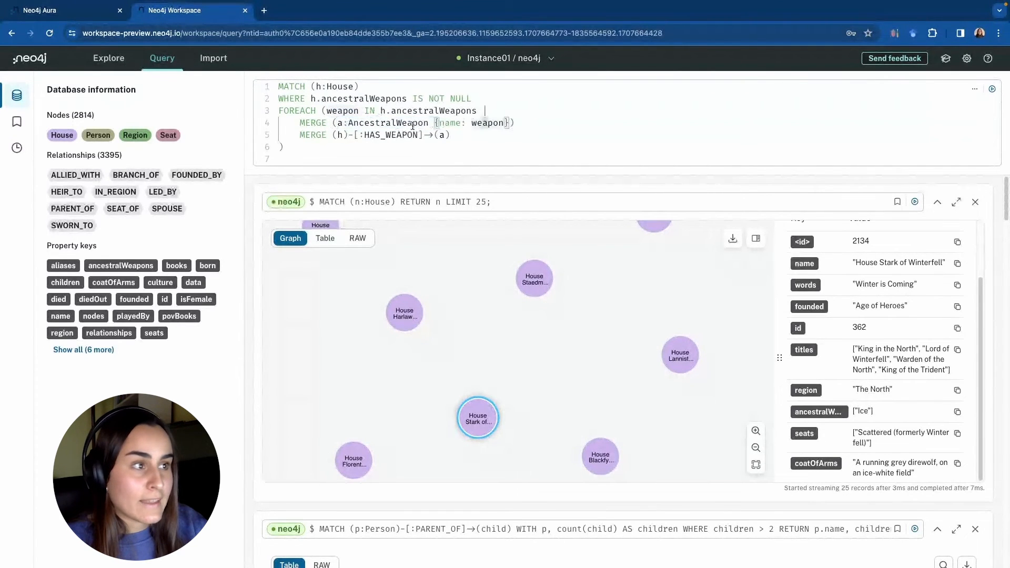
double_click(383, 123)
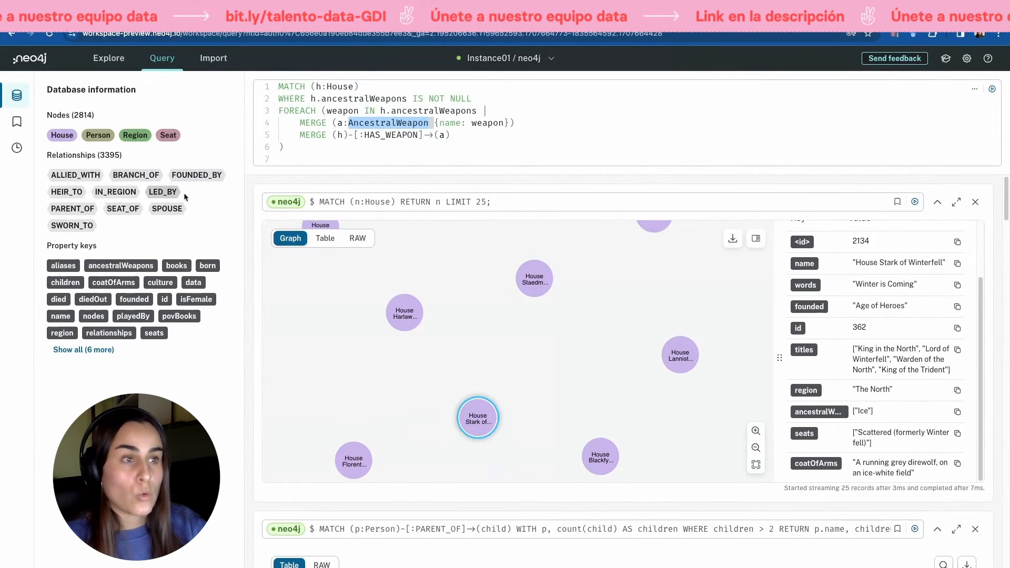
double_click(340, 135)
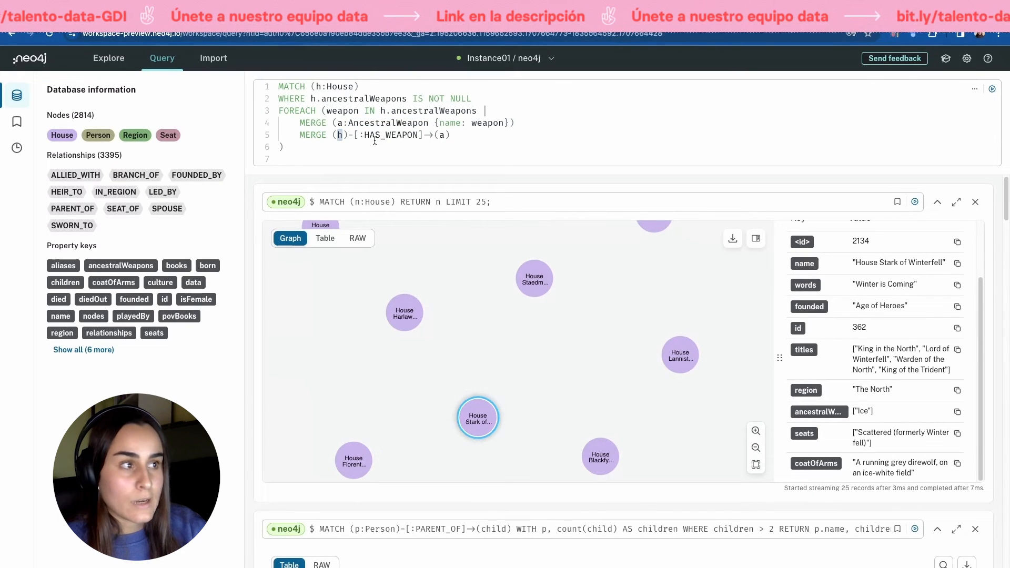
double_click(442, 136)
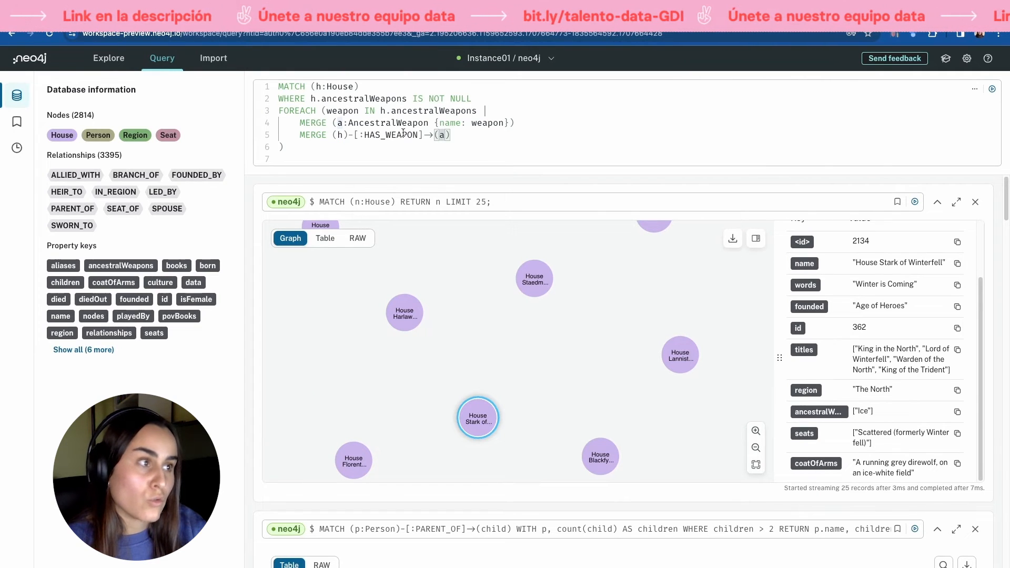
left_click(992, 89)
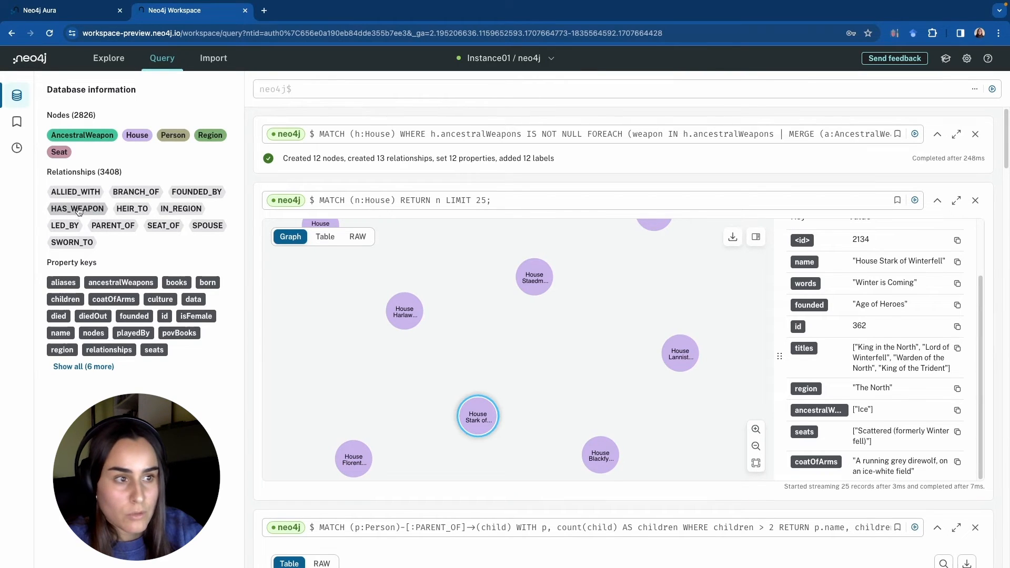
List up to 25 AncestralWeapon nodes as a graph and examine the weapon names
left_click(103, 137)
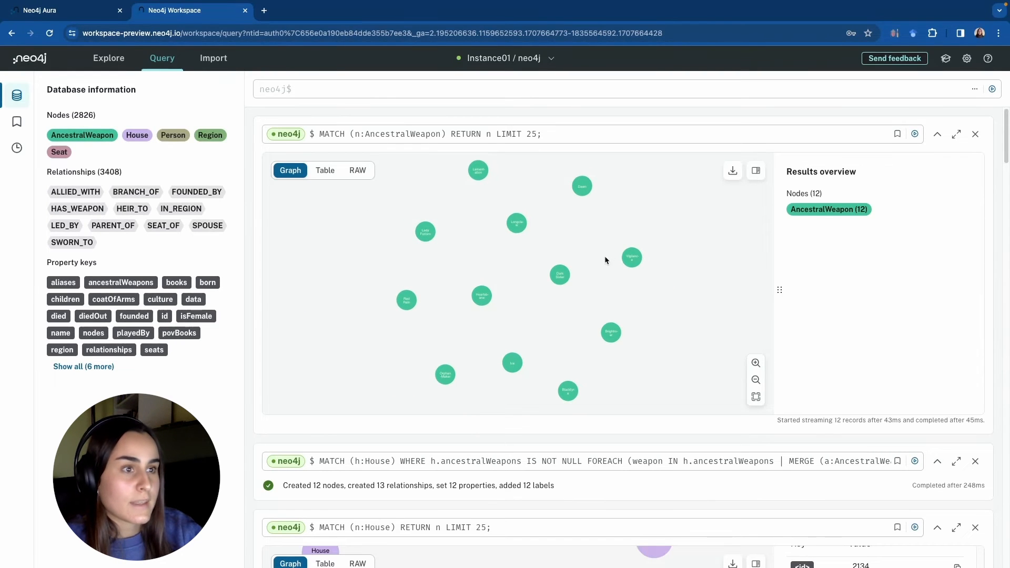
scroll(518, 241, "up", 5)
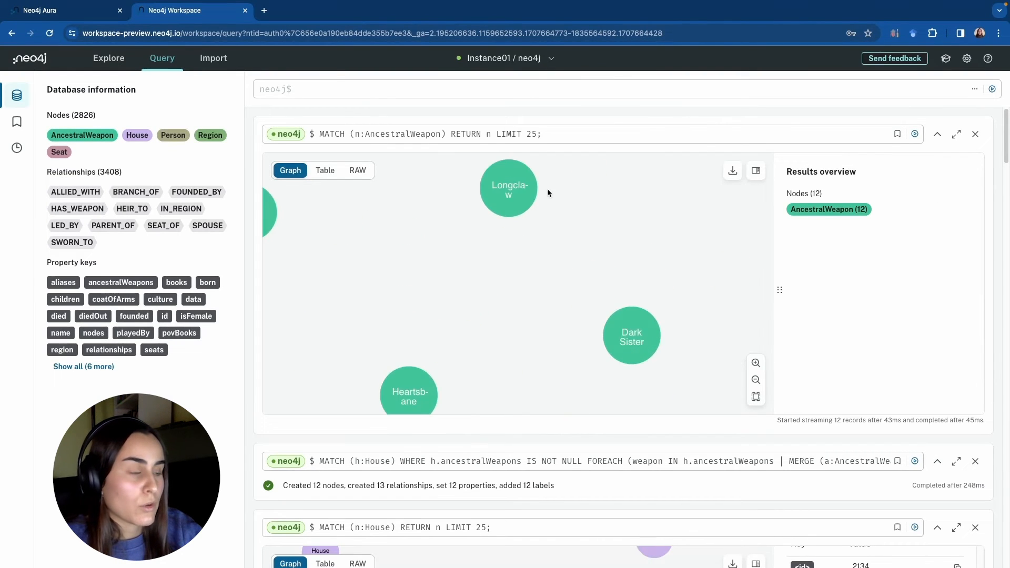
scroll(341, 202, "down", 6)
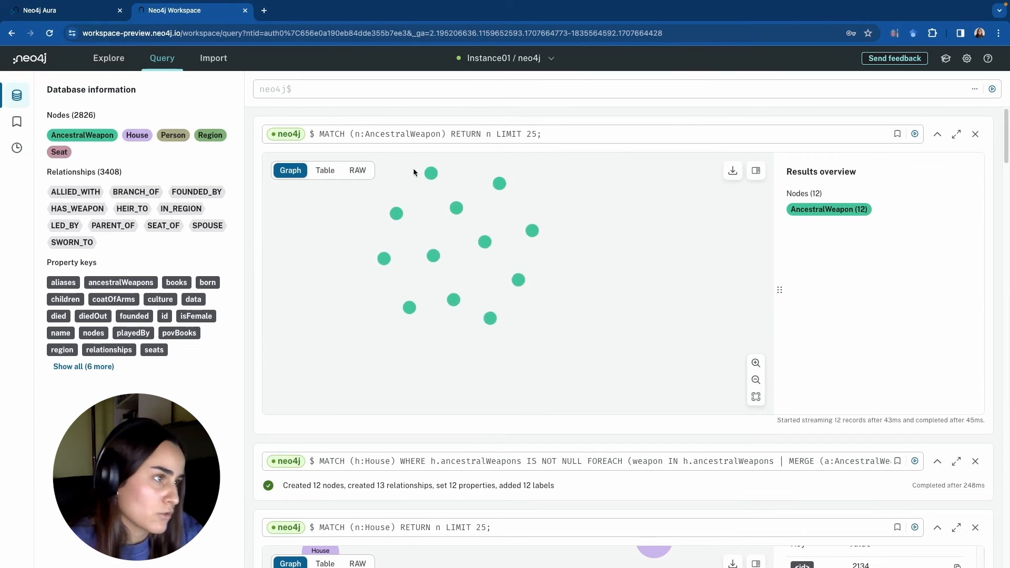
scroll(446, 191, "up", 5)
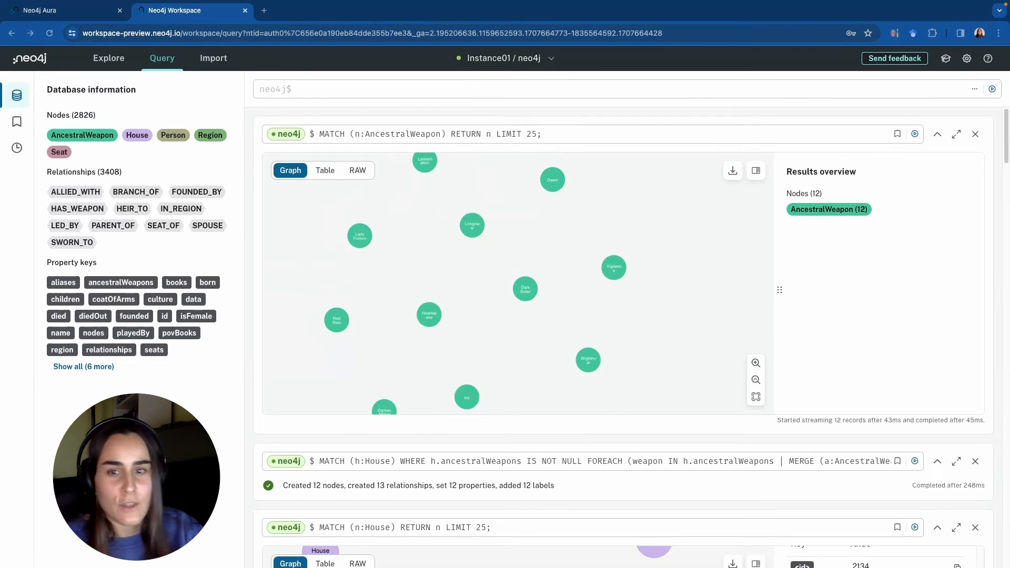
Write and run a query that returns all weapon paths: MATCH p=()-[:HAS_WEAPON]->() RETURN p;
left_click(317, 93)
type("MATCH p=()-[:HAS_WEAPON]->() RETURN p;")
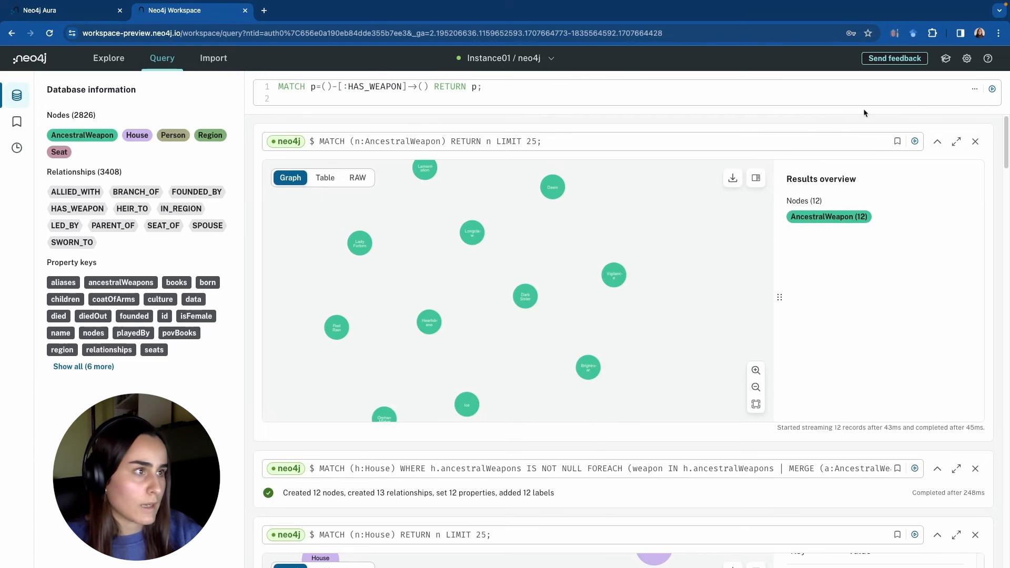
left_click(991, 90)
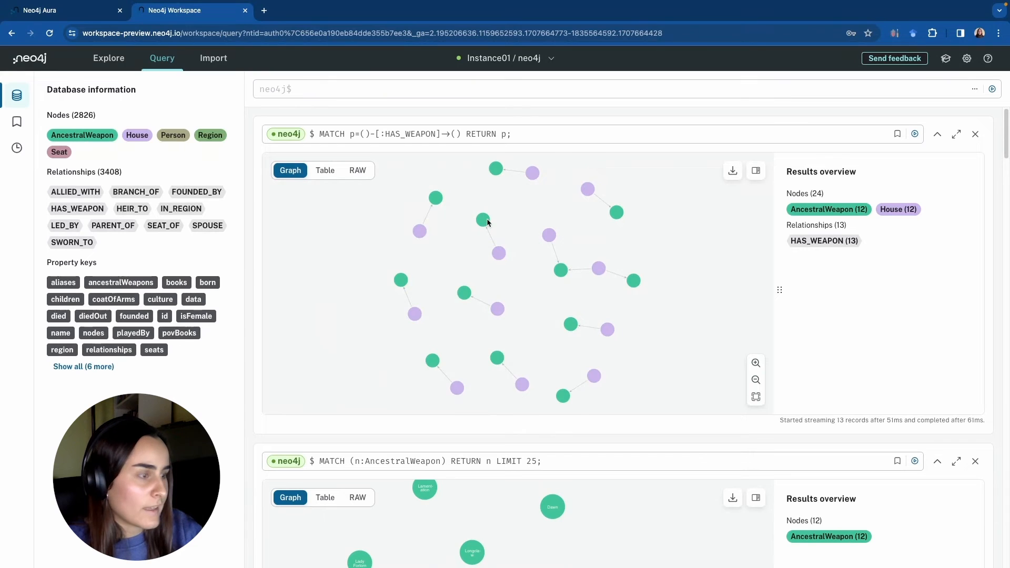
Examine the HAS_WEAPON relationships between houses and weapons in the graph, including the details of the House Drumm of Old Wyk node
scroll(517, 236, "up", 3)
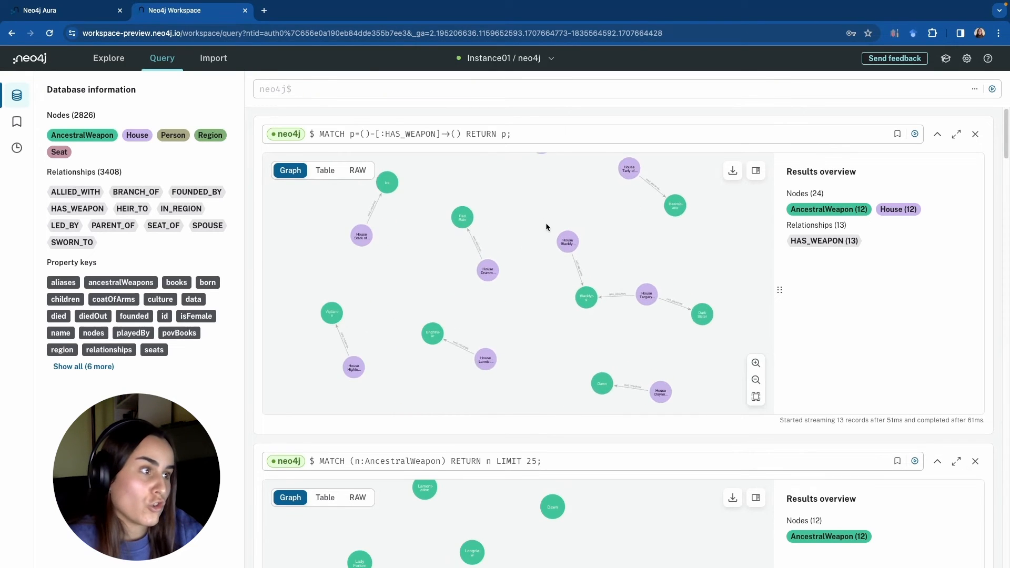
scroll(527, 226, "up", 3)
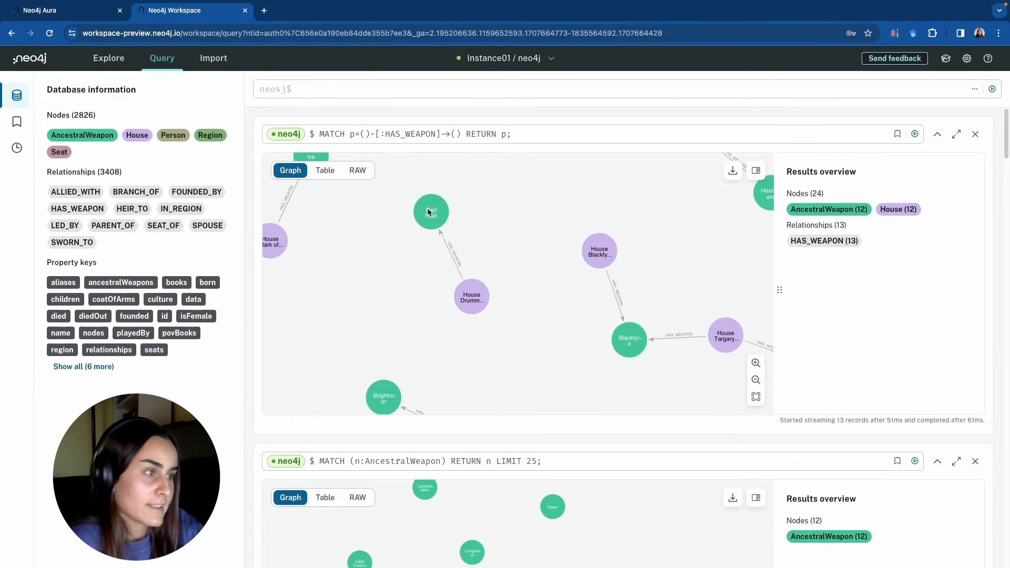
scroll(489, 310, "up", 1)
scroll(444, 256, "down", 10)
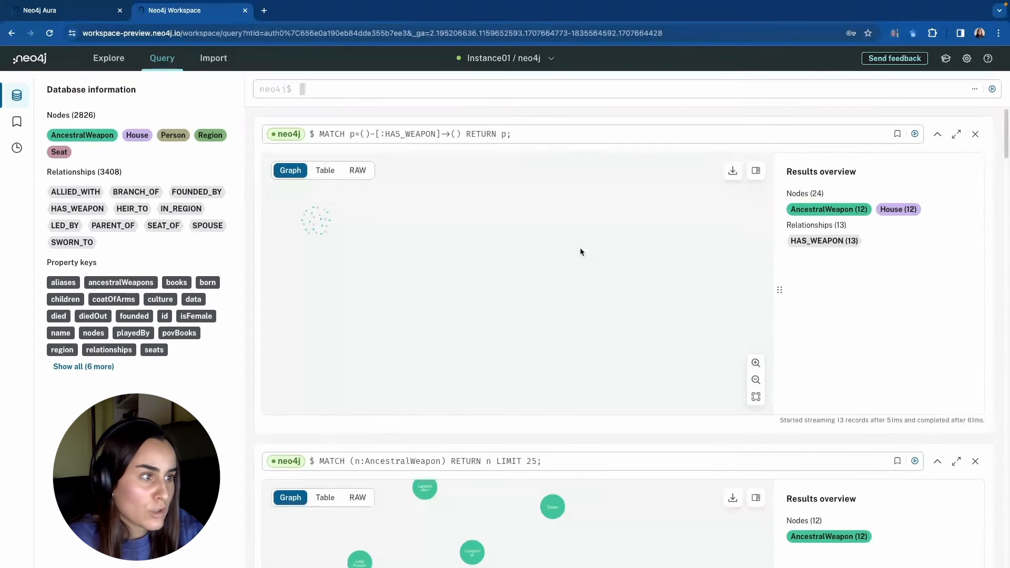
scroll(476, 266, "up", 3)
scroll(456, 258, "up", 5)
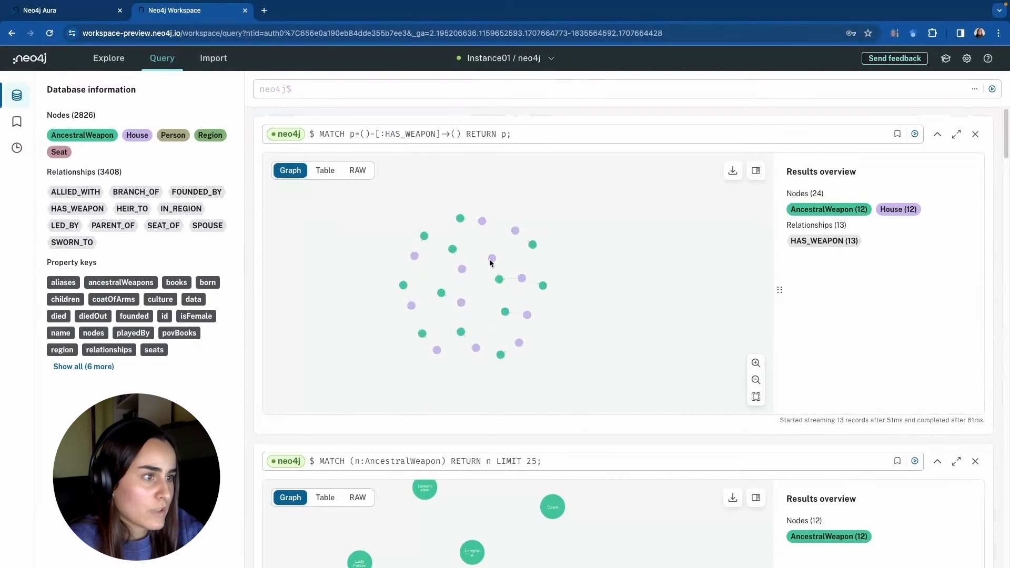
left_click(445, 269)
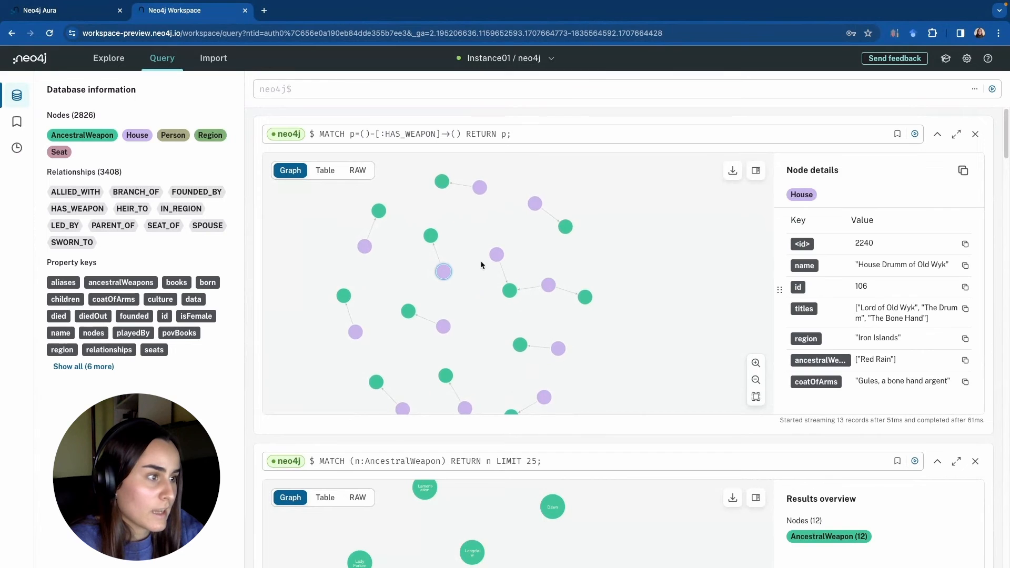
scroll(442, 252, "up", 3)
scroll(438, 237, "up", 3)
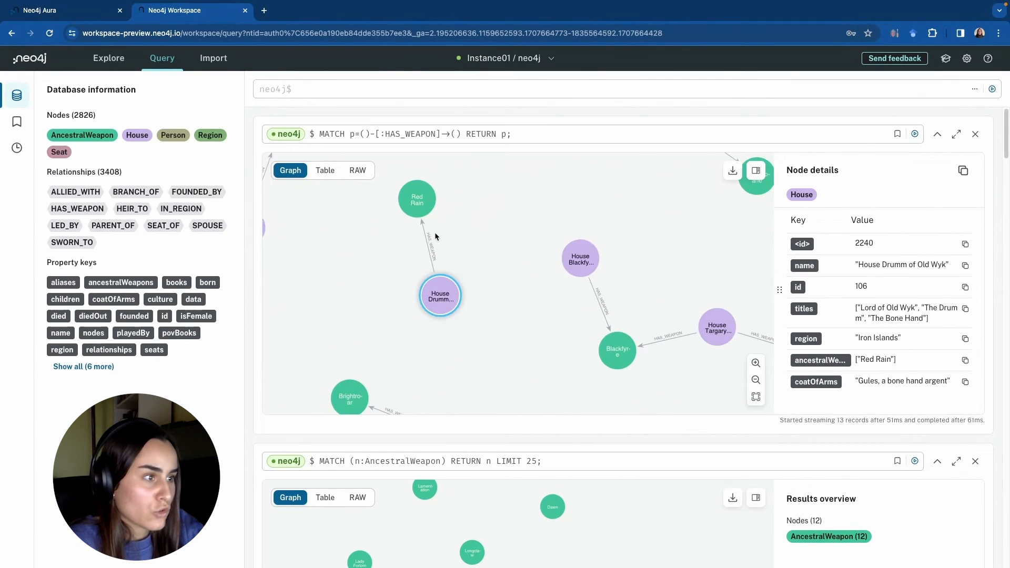
scroll(421, 225, "down", 1)
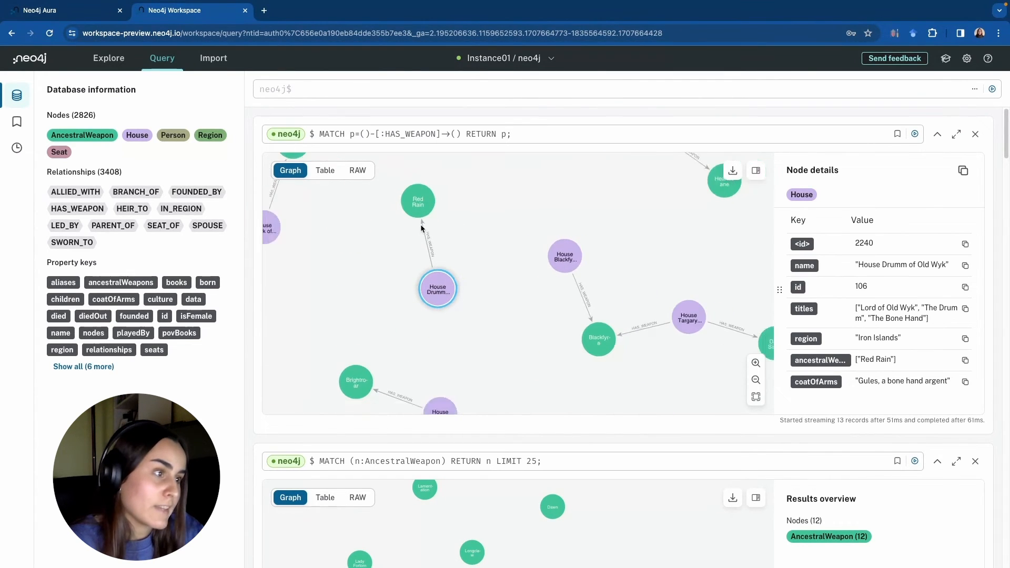
scroll(494, 218, "down", 3)
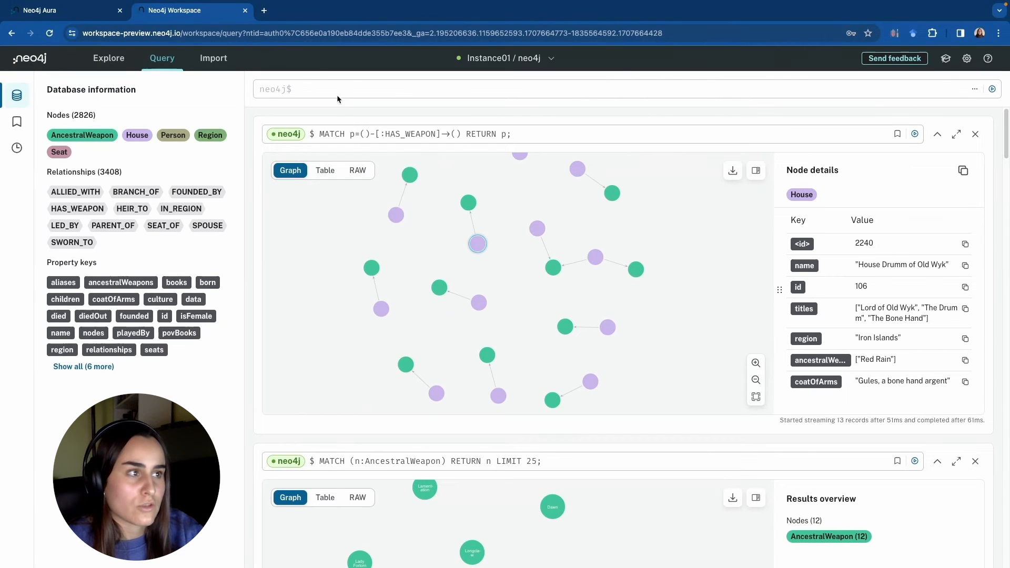
Delete the weapon nodes and their relationships with MATCH (aw:AncestralWeapon) DETACH DELETE aw; and rerun the HAS_WEAPON path query
type("MATCH (aw:AncestralWeapon) DETACH DELETE aw;")
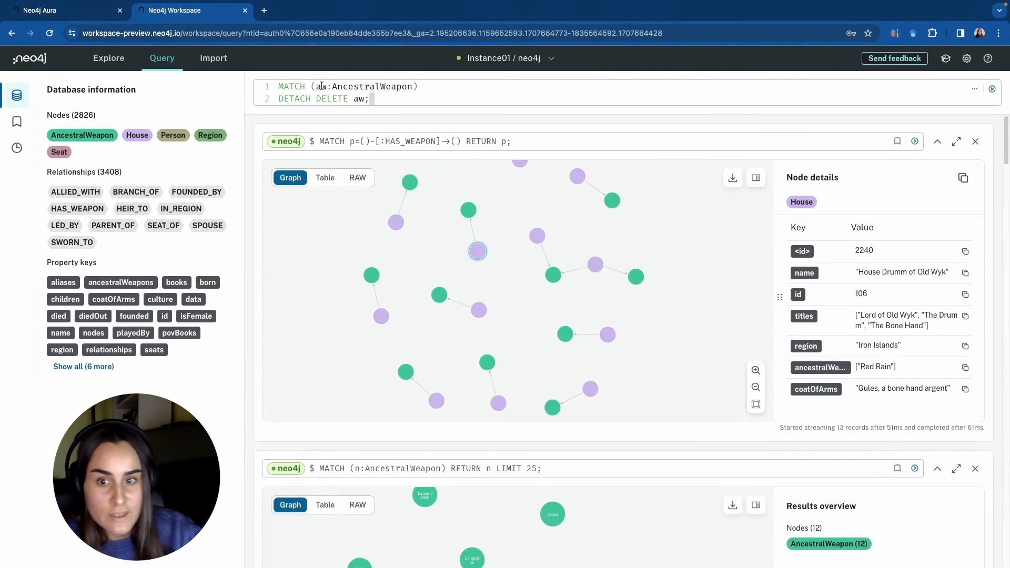
left_click(283, 86)
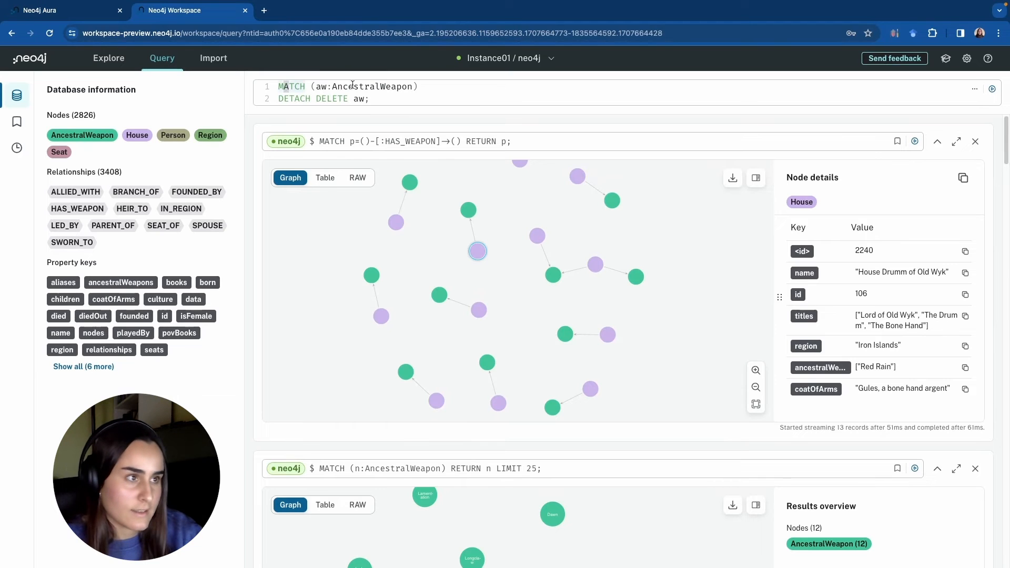
left_click_drag(411, 88, 320, 87)
left_click(376, 88)
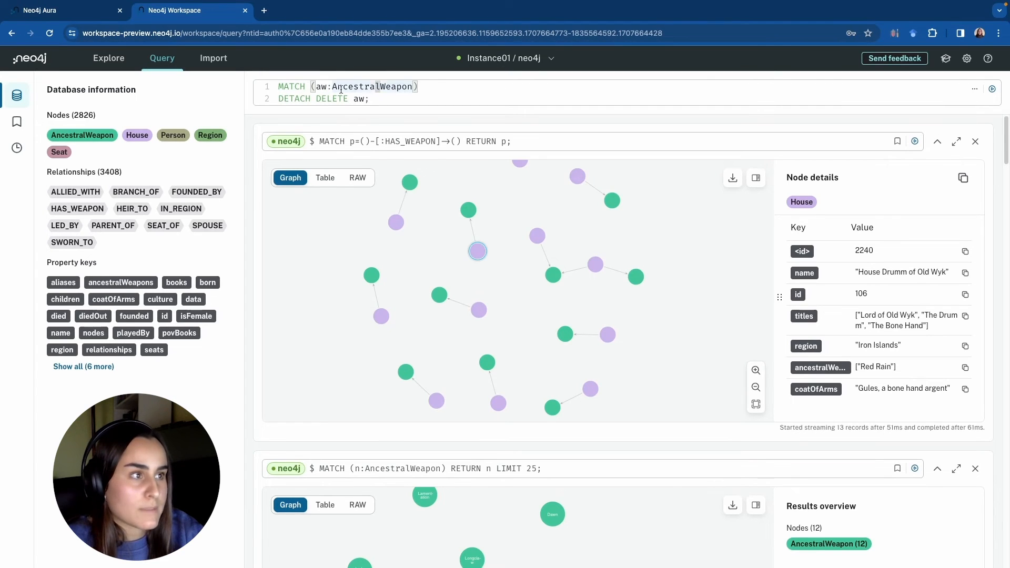
left_click(992, 90)
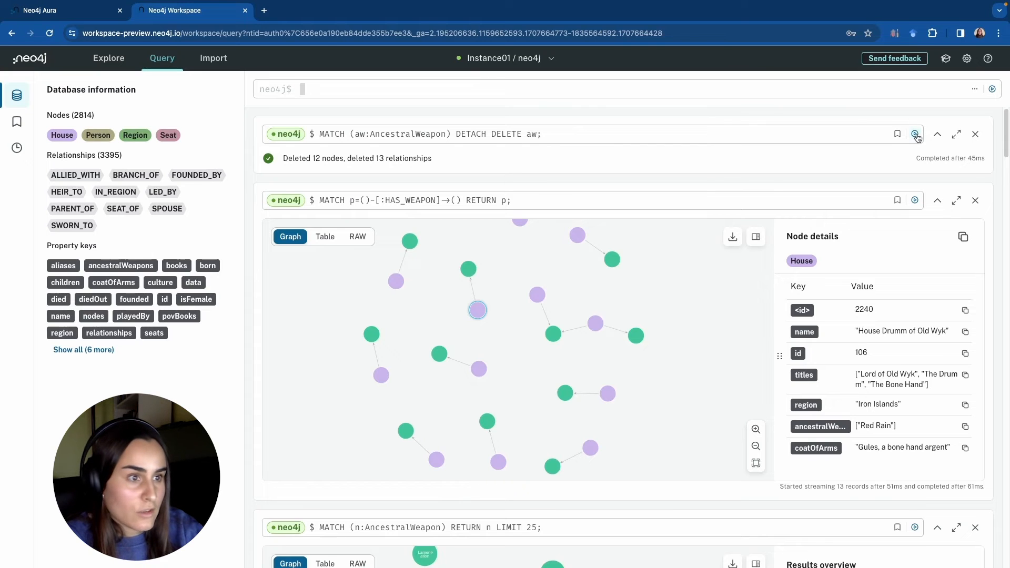
left_click(915, 200)
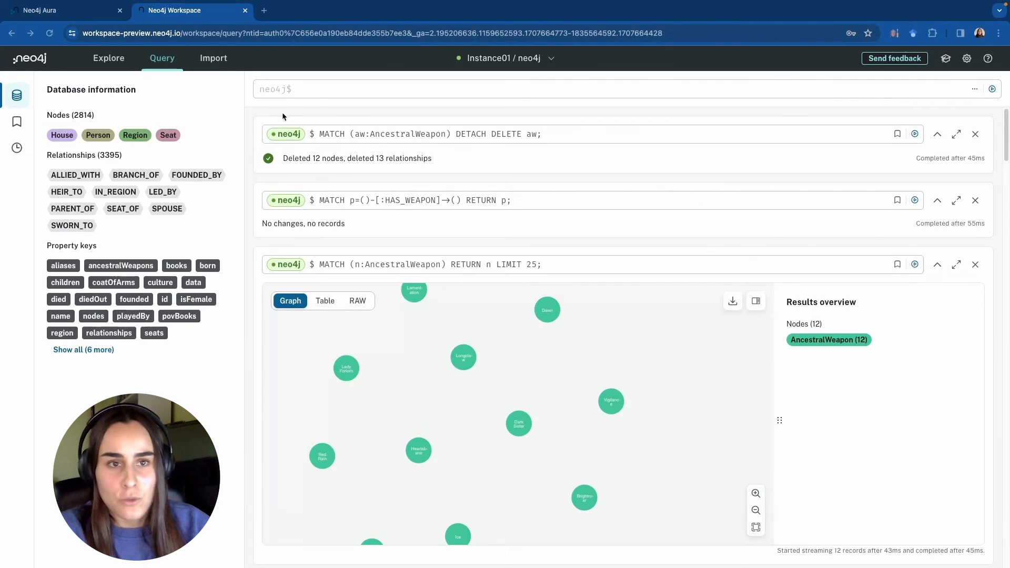
Add comment //Número actual de casas y el número actual de personas que son fieles a la casa “House Stark of Winterfell”, en una única fila
left_click(326, 91)
type("//Número actual de casas y el número actual de personas que son fieles a la casa \"House Stark of Winterfell\", en una única fila")
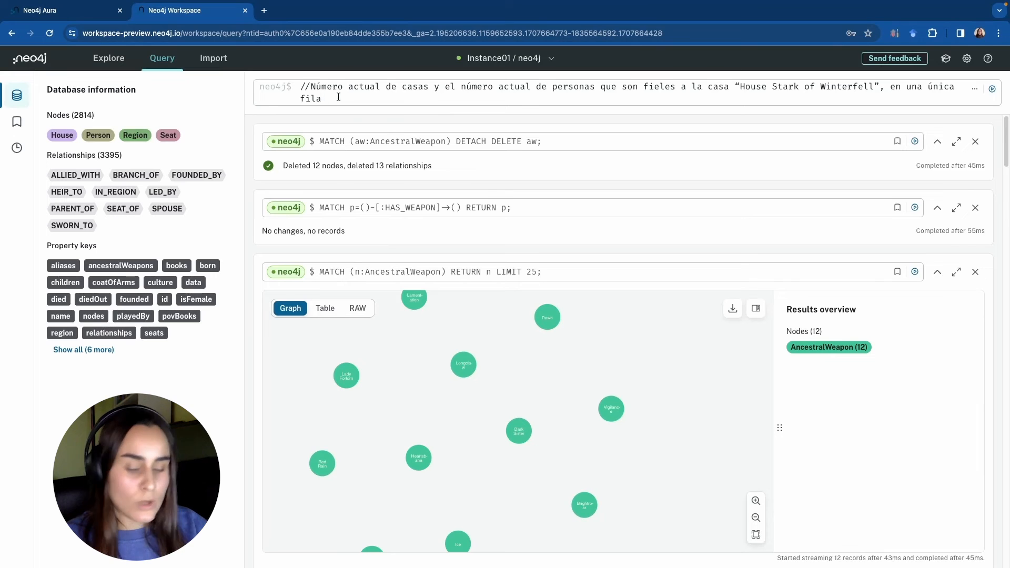
key("shift+Return")
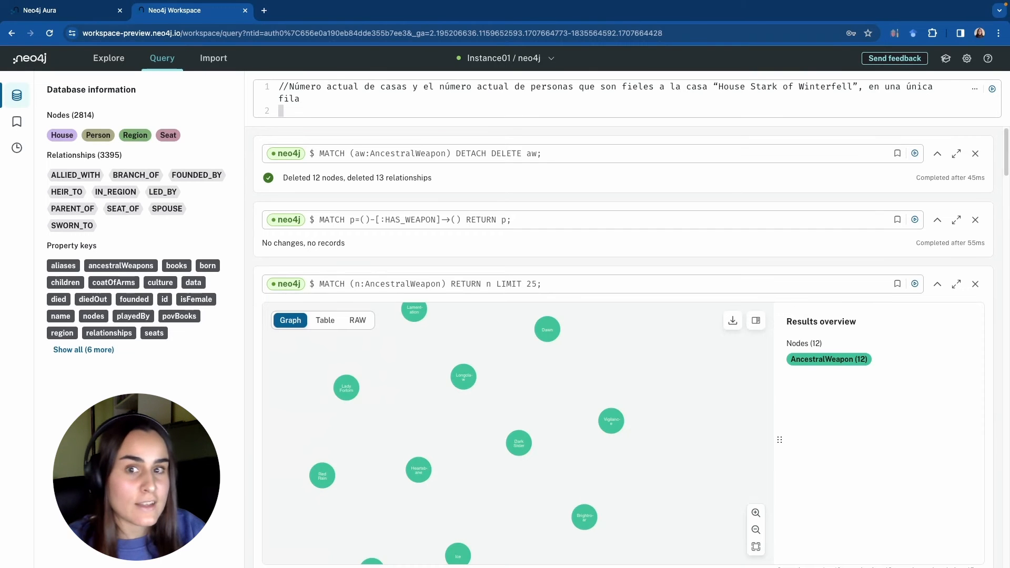
Examine the SWORN_TO and ALLIED_WITH relationships in the db.schema.visualization() graph
scroll(255, 267, "down", 15)
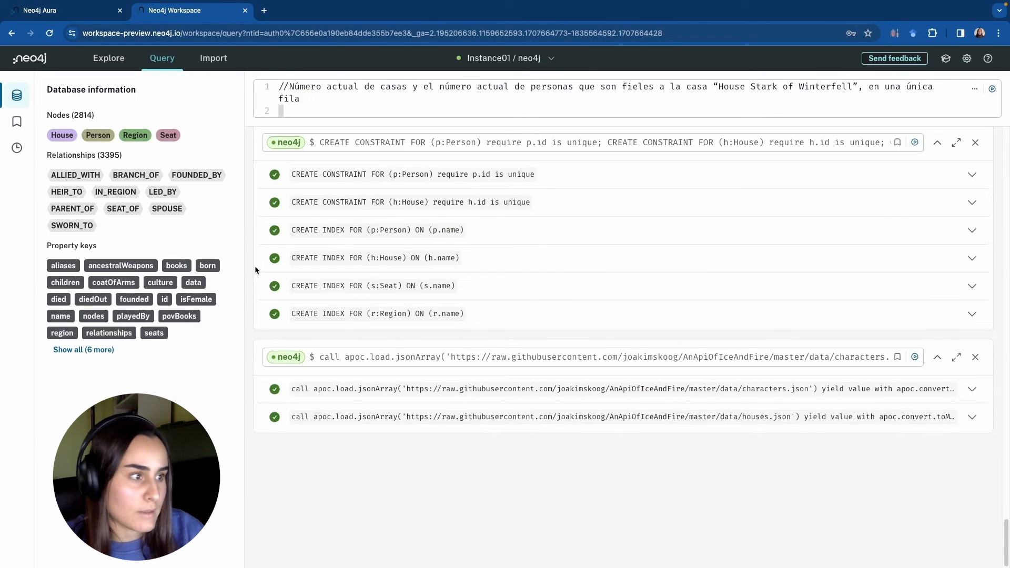
scroll(255, 266, "up", 10)
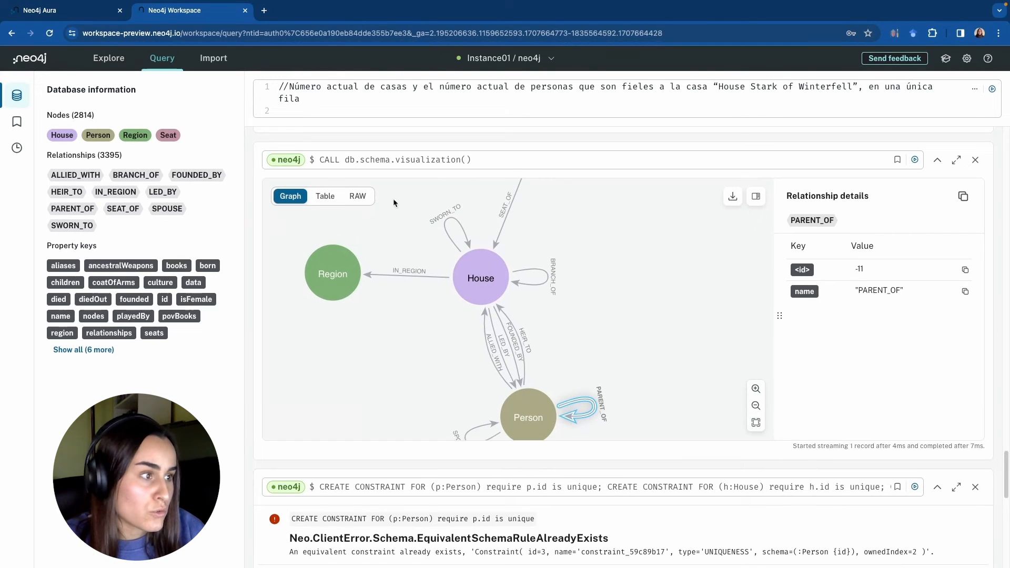
left_click(450, 222)
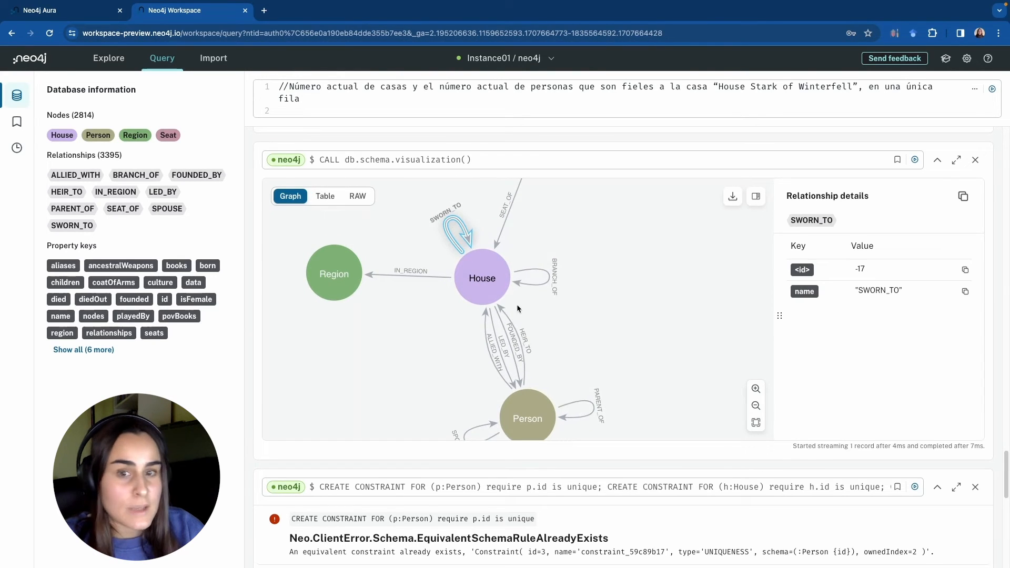
left_click(489, 334)
scroll(257, 206, "up", 15)
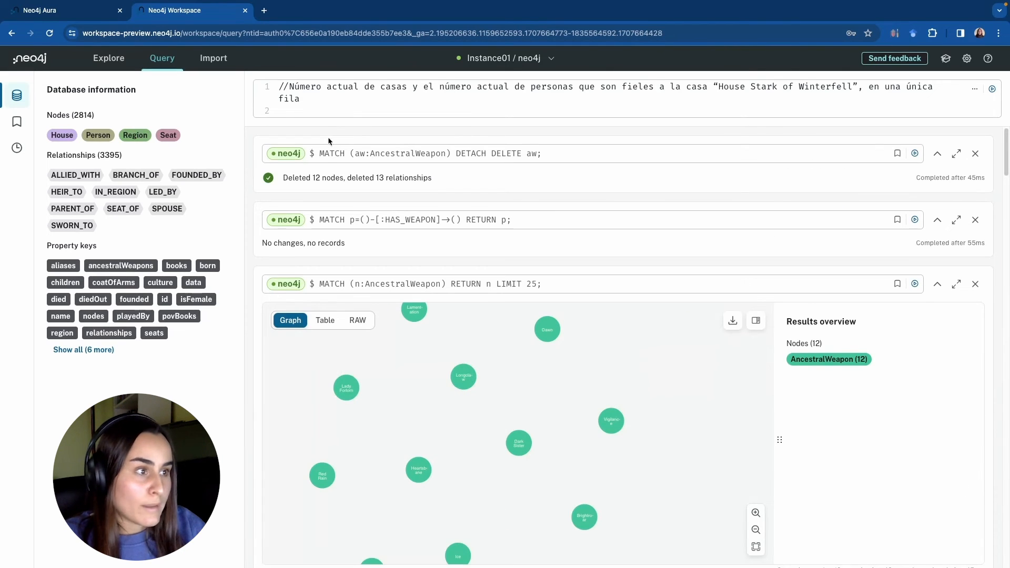
Write MATCH (h:House)-[:SWORN_TO]->(e:House) WHERE e.name = 'House Stark of Winterfell' WITH count(h) as numberSwornHouses below the comment
left_click(310, 106)
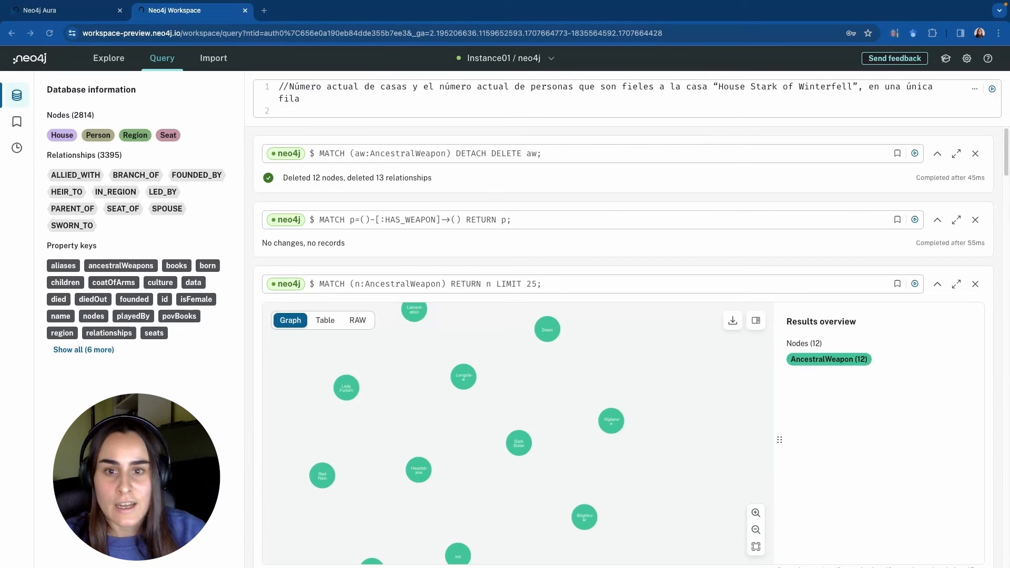
type("MATCH (h:House)-[:SWORN_TO]->(e:House) WHERE e.name = 'House Stark of Winterfell'")
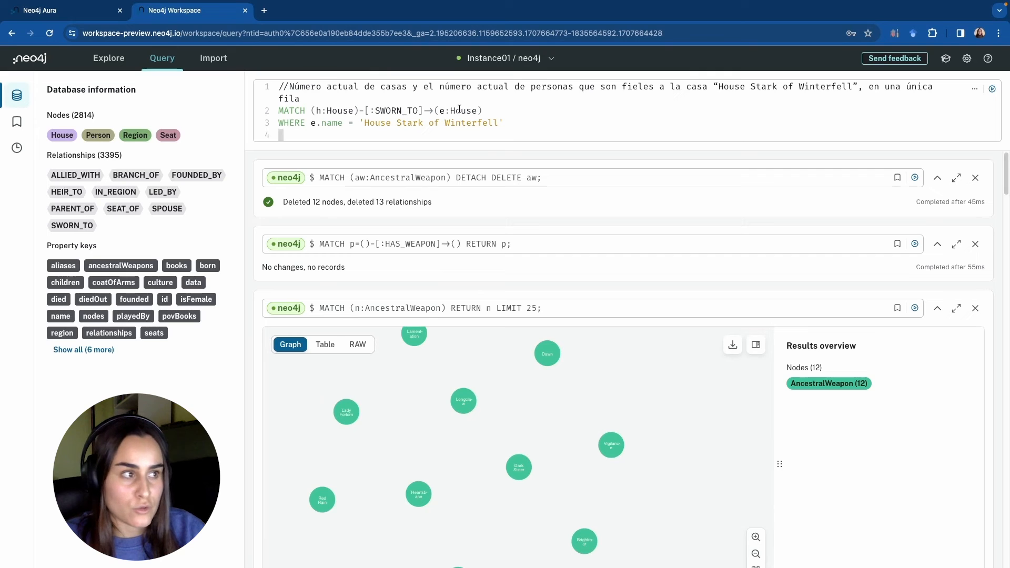
left_click(316, 123)
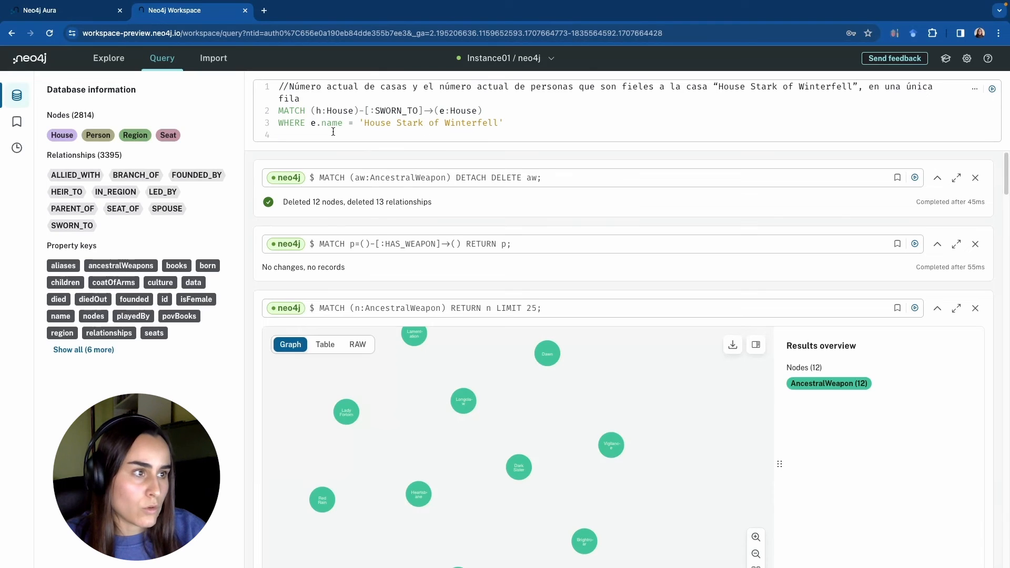
type("WITH count(h) as numberSwornHouses")
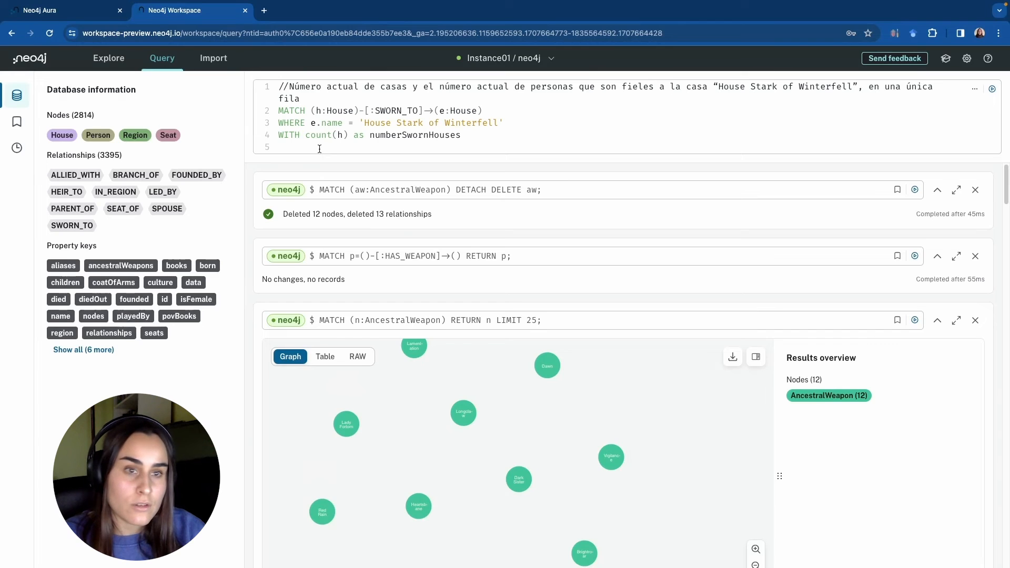
Add a second match to the query: MATCH (p:Person)-[:ALLIED_WITH]->(e:House) WHERE e.name = 'House Stark of Winterfell'
type("MATCH (p:Person)-[:ALLIED_WITH]->(e:House) WHERE e.name = 'House Stark of Winterfell'")
double_click(337, 147)
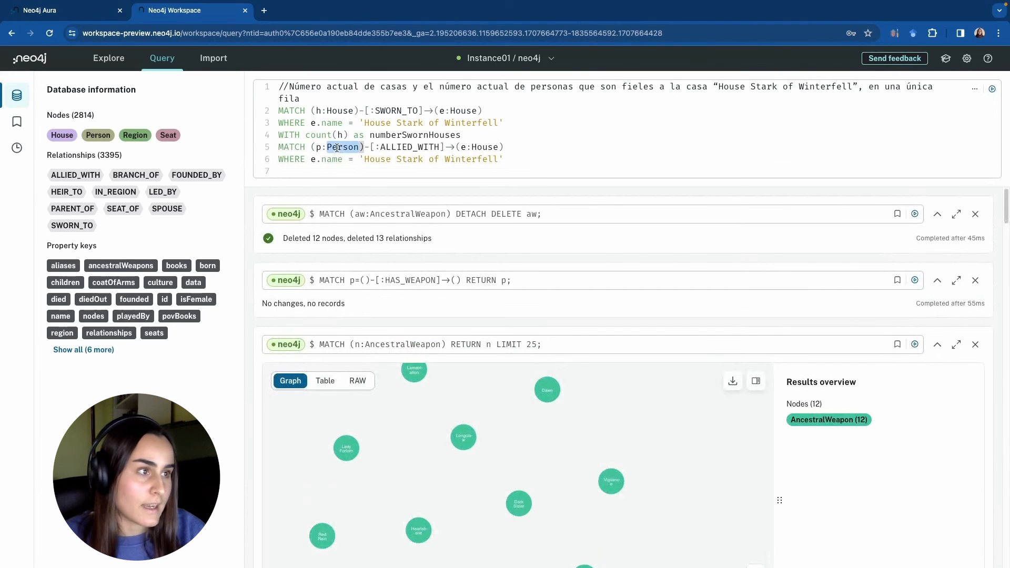
double_click(409, 147)
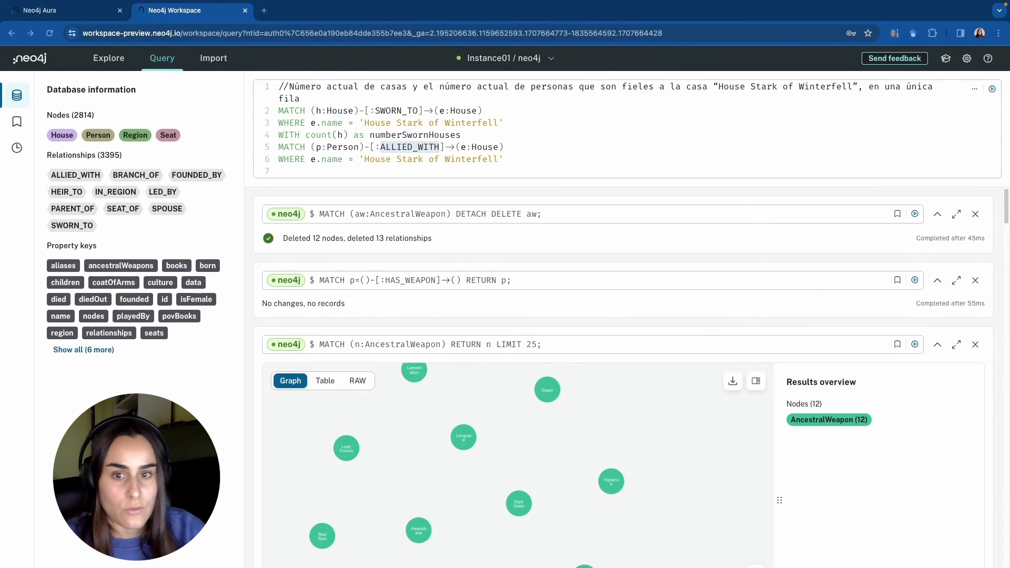
Add the line WITH numberSwornHouses, count(p) as numberAlliedPersons to the query
left_click(318, 171)
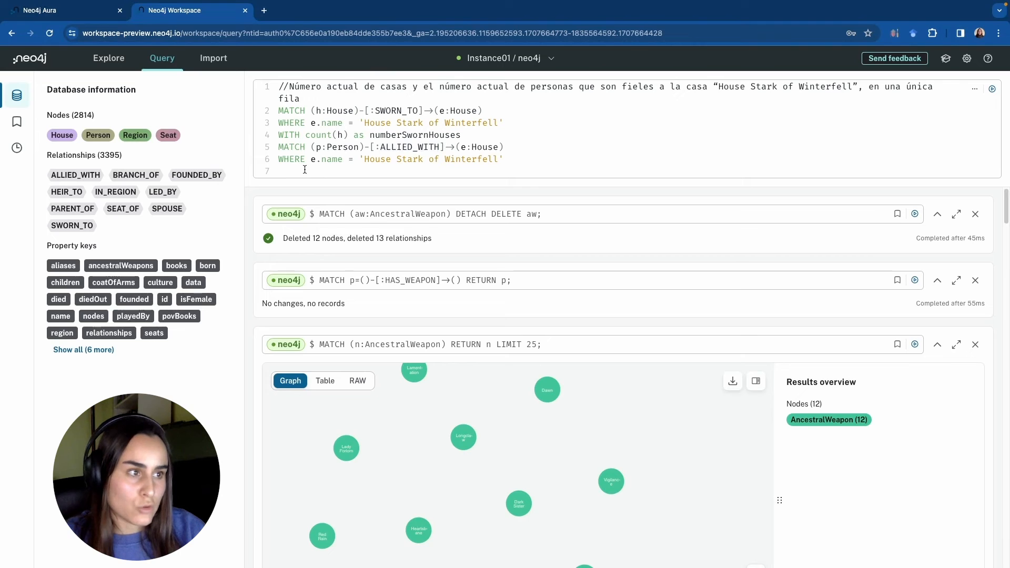
type("WITH numberSwornHouses, count(p) as numberAlliedPersons")
double_click(387, 171)
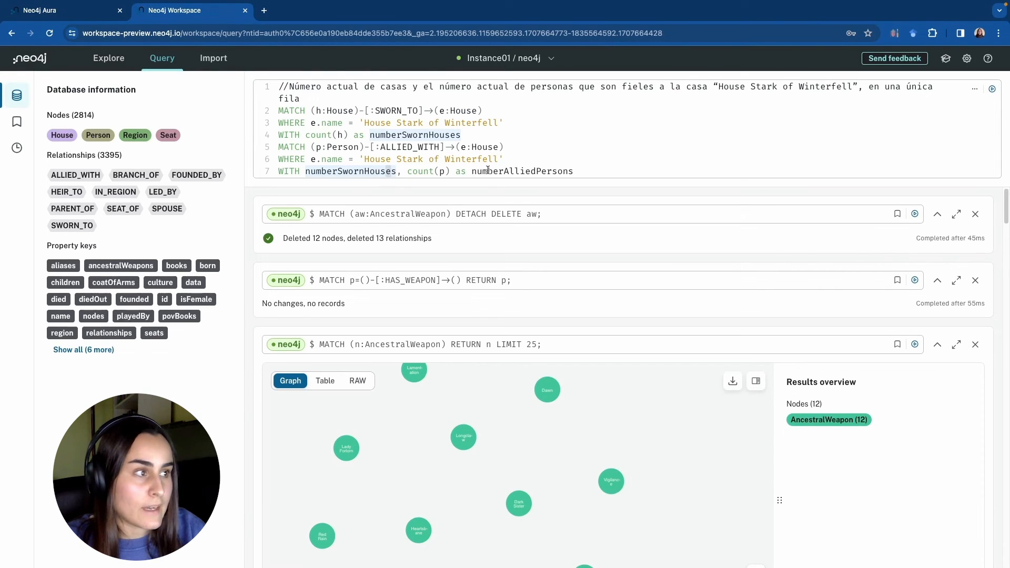
left_click(431, 170)
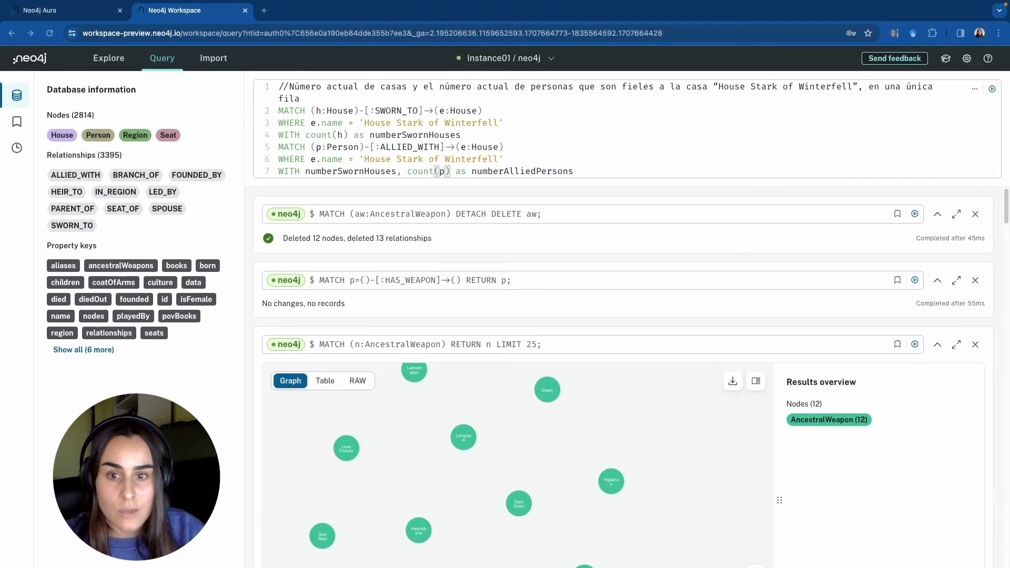
Complete the query with RETURN numberSwornHouses, numberAlliedPersons and run it
left_click(691, 167)
type("RETURN numberSwornHouses, numberAlliedPersons")
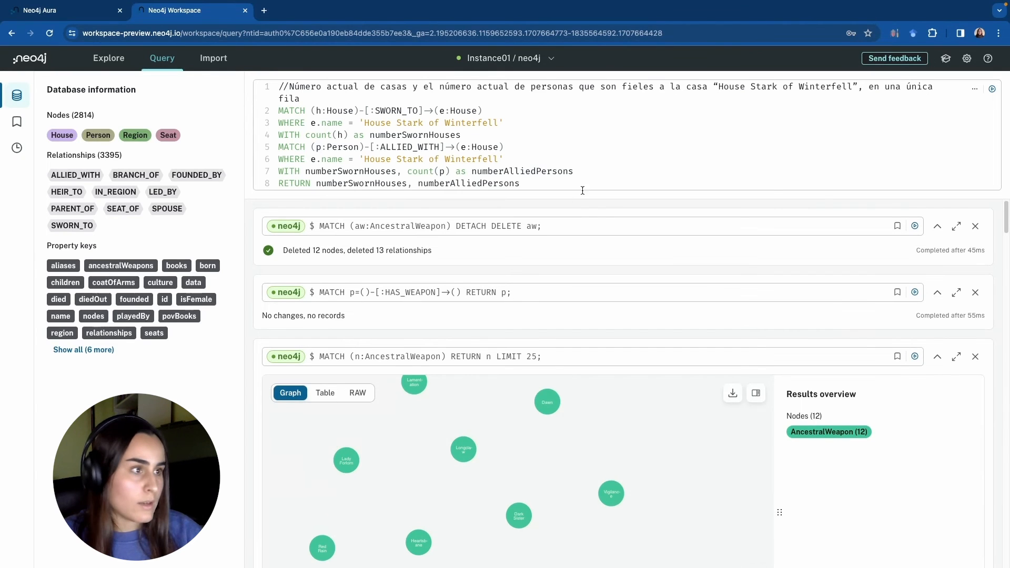
left_click(992, 90)
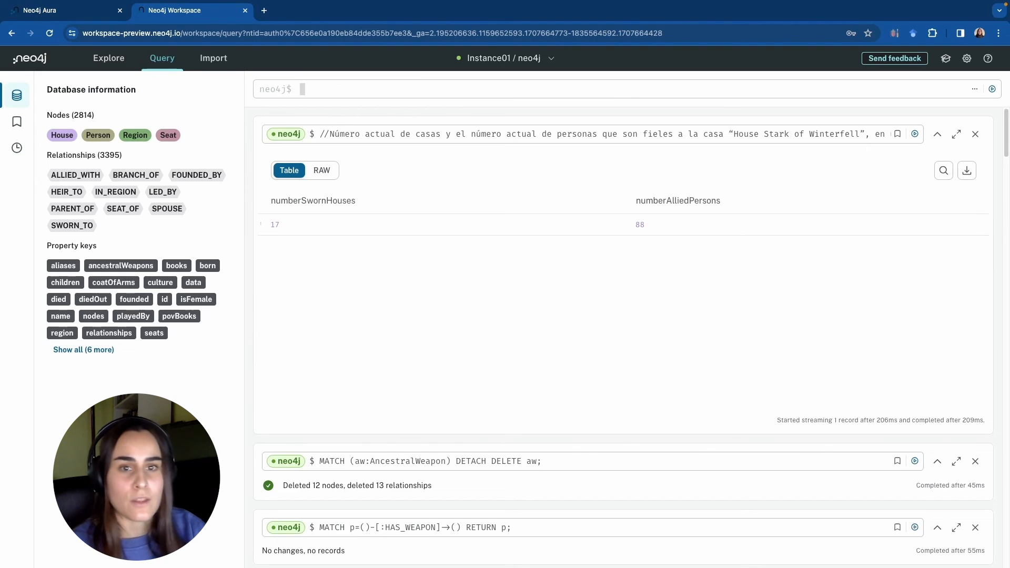
Start a query with comments requesting the top 4 unmarried heirs, matching (p: Person)- [:HEIR_TO] -> (h:House) where no SPOUSE relationship exists from or to p
type("//Personas que heredarán el gobierno de su casa y que no están casadas. Queremos: // - el nombre de la casa // - el nombre de la persona heredera // - la cantidad de casas fieles // - un campo de nombre \"gender\" que presentará el valor \"Mujer\" si se trata de una heredera o \"Hombre\" si se trata de un heredero //Queremos solo los 4 registros con más casas fieles")
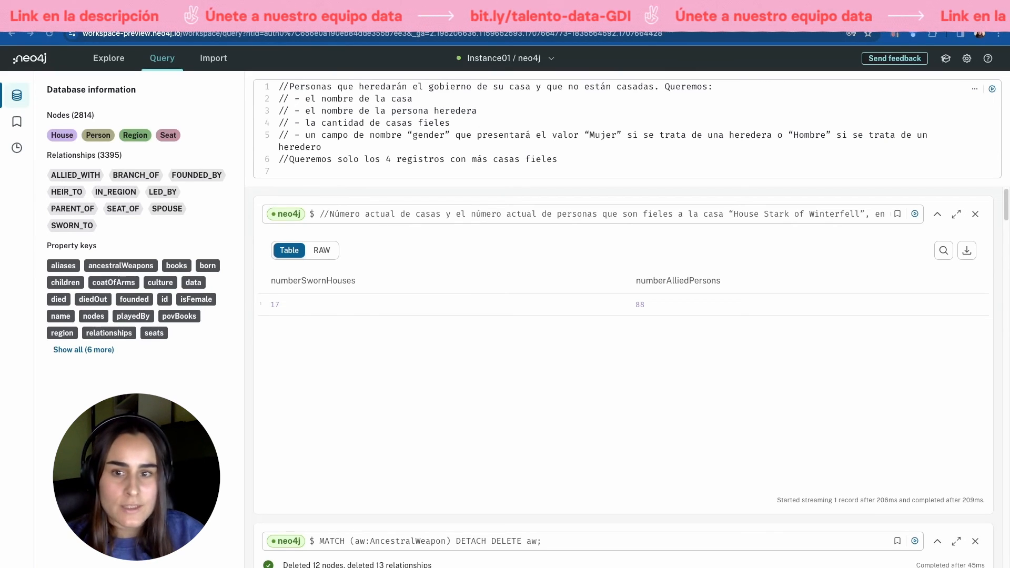
type("MATCH (p: Person)- [:HEIR_TO] -> (h:House) WHERE NOT EXISTS((p)-[:SPOUSE]-()) AND NOT EXISTS(() -[:SPOUSE]-(p))")
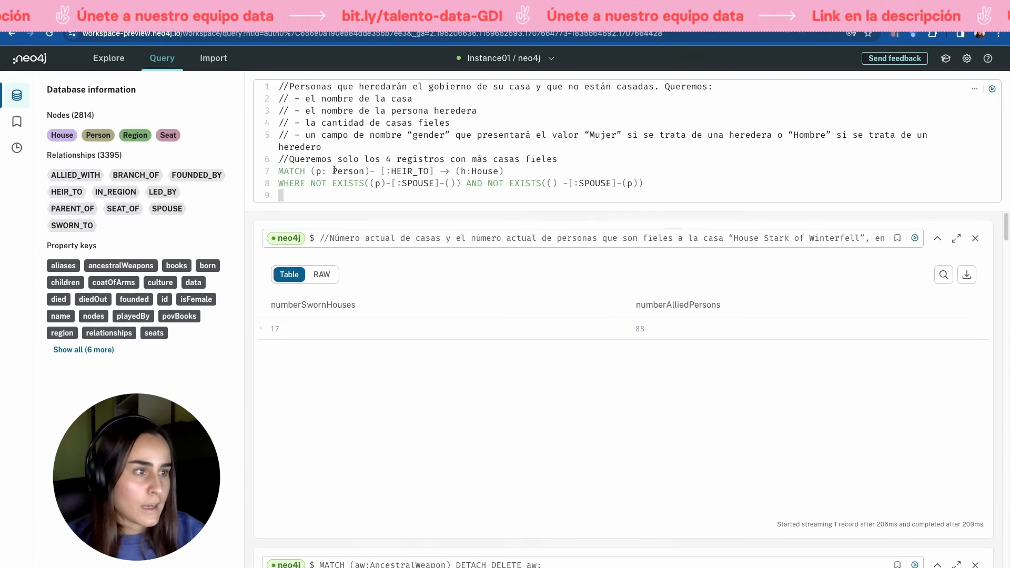
left_click(336, 171)
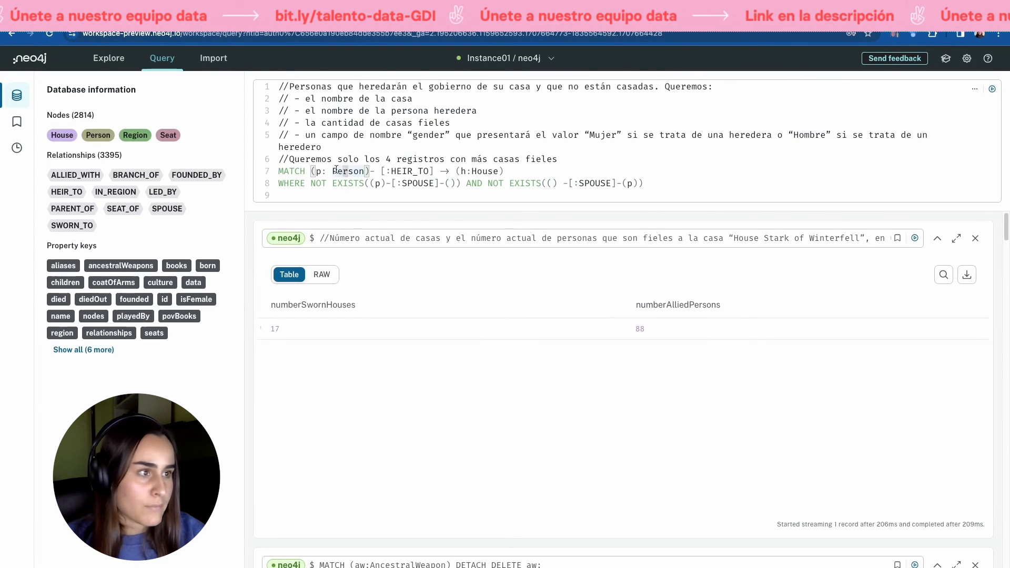
left_click(404, 171)
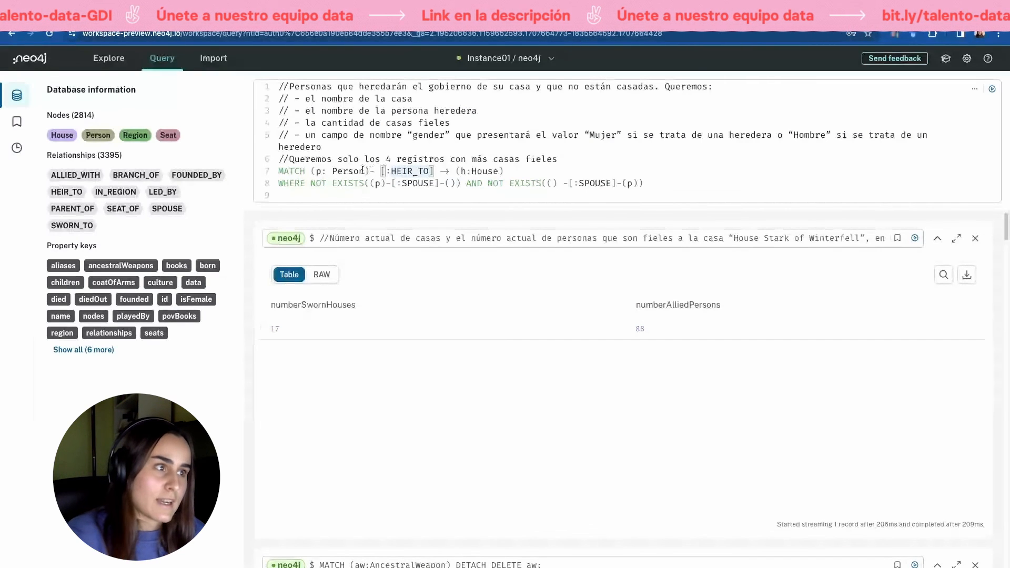
left_click_drag(504, 171, 297, 171)
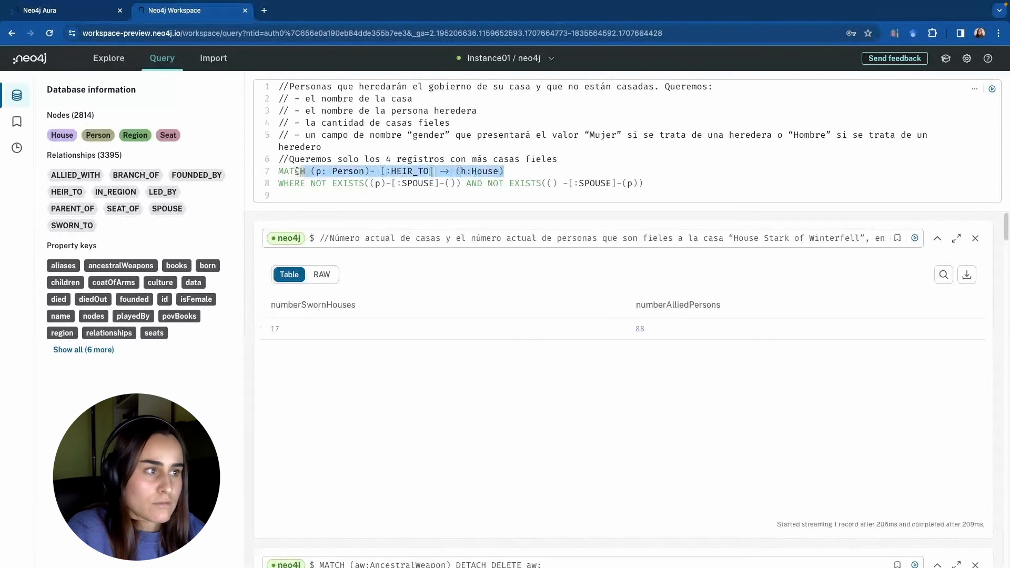
left_click(386, 171)
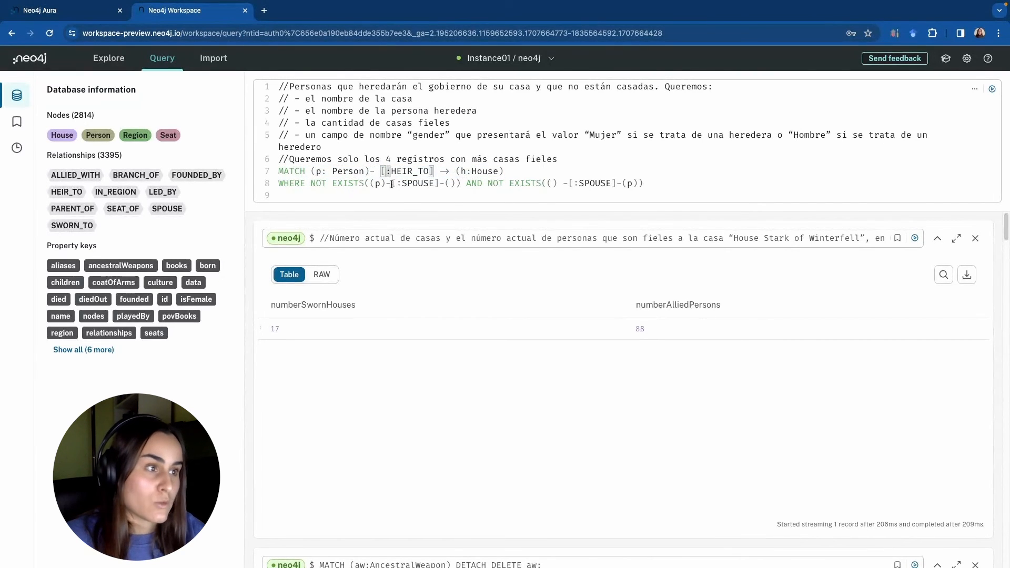
key("Down")
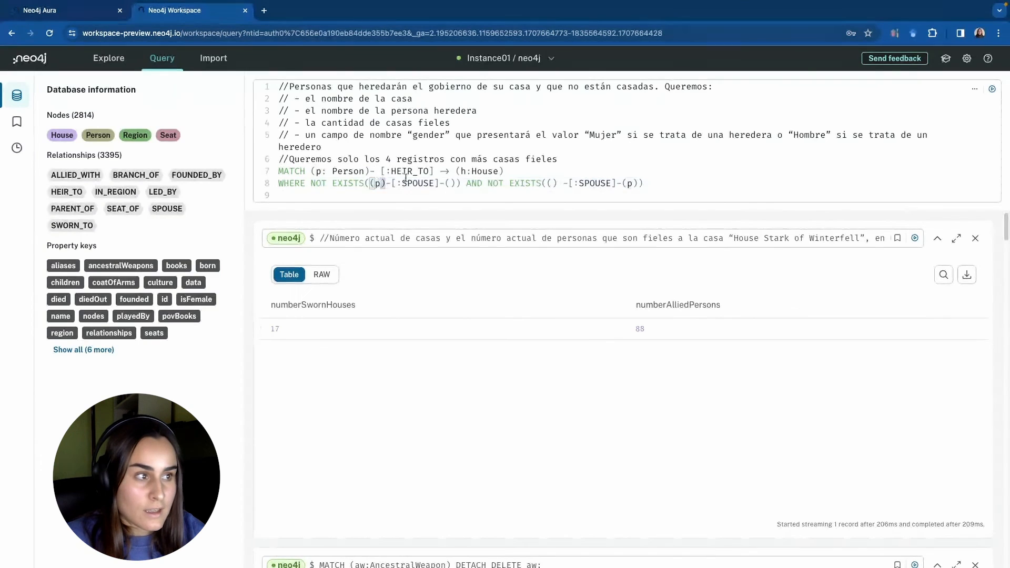
left_click(357, 187)
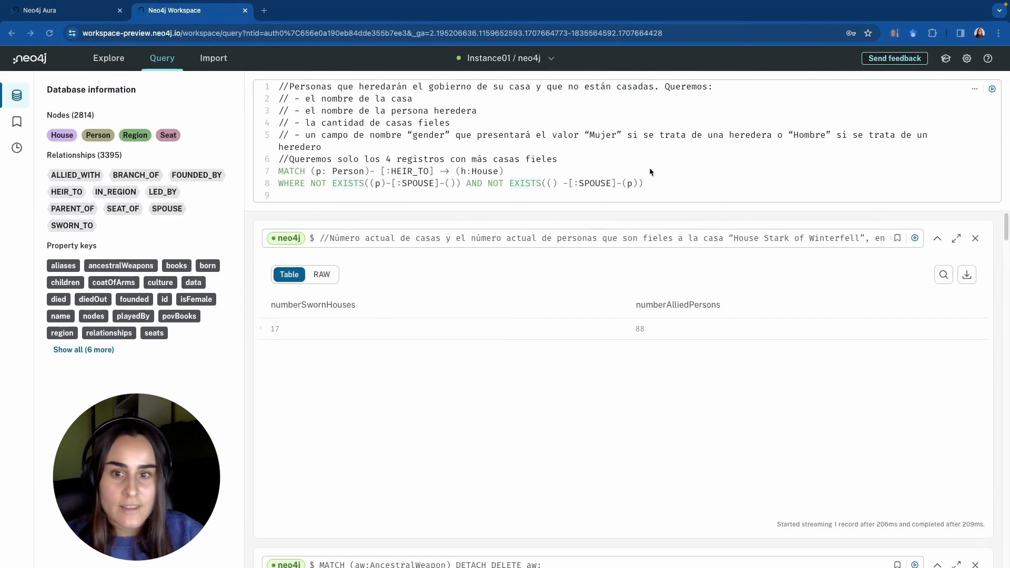
Add MATCH (hs:House)-[:SWORN_TO]->(ht:House) WHERE h = ht to the heirs query
left_click(504, 196)
type("MATCH (hs:House)-[:SWORN_TO]->(ht:House)")
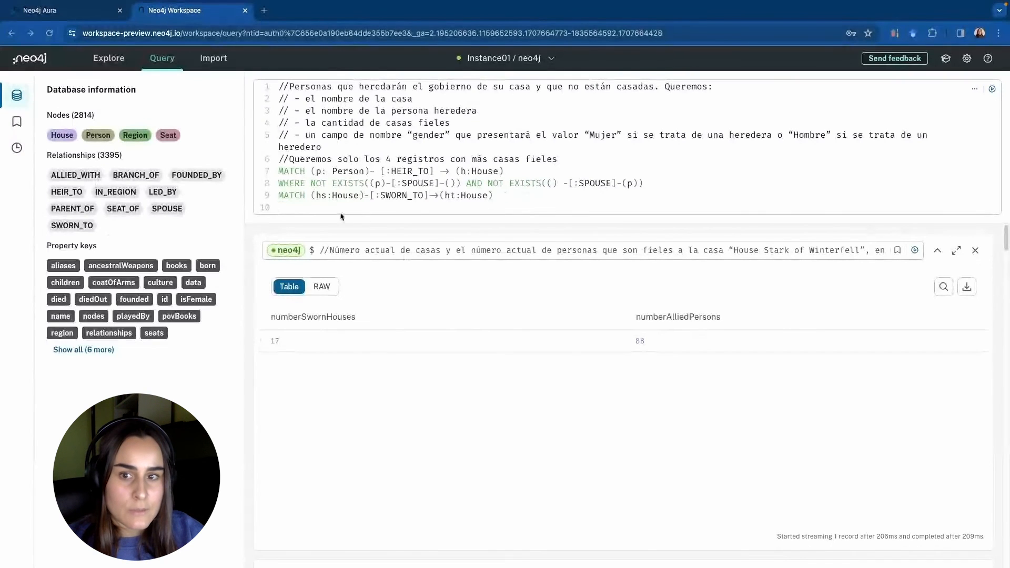
type("WHERE h = ht")
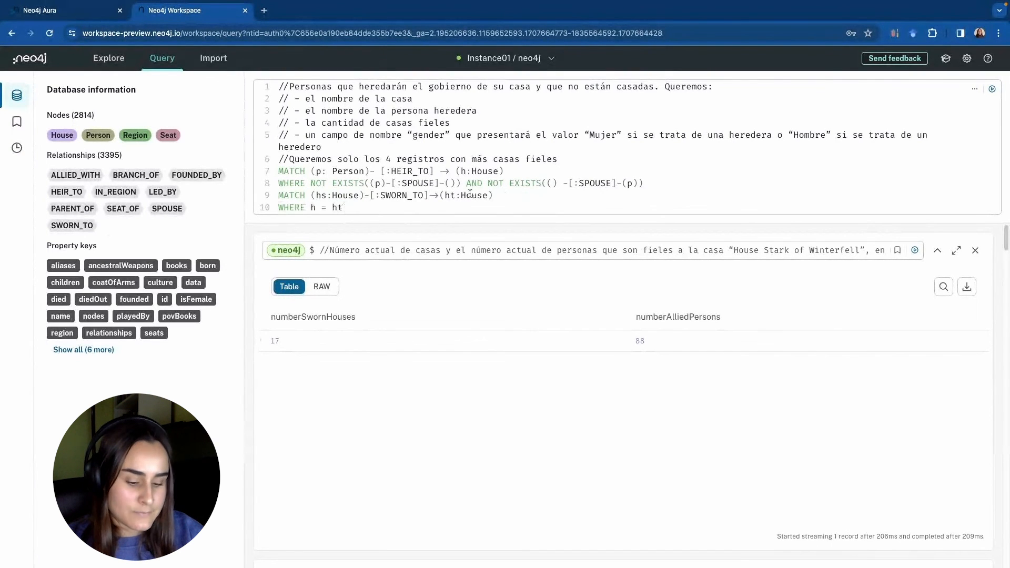
double_click(404, 171)
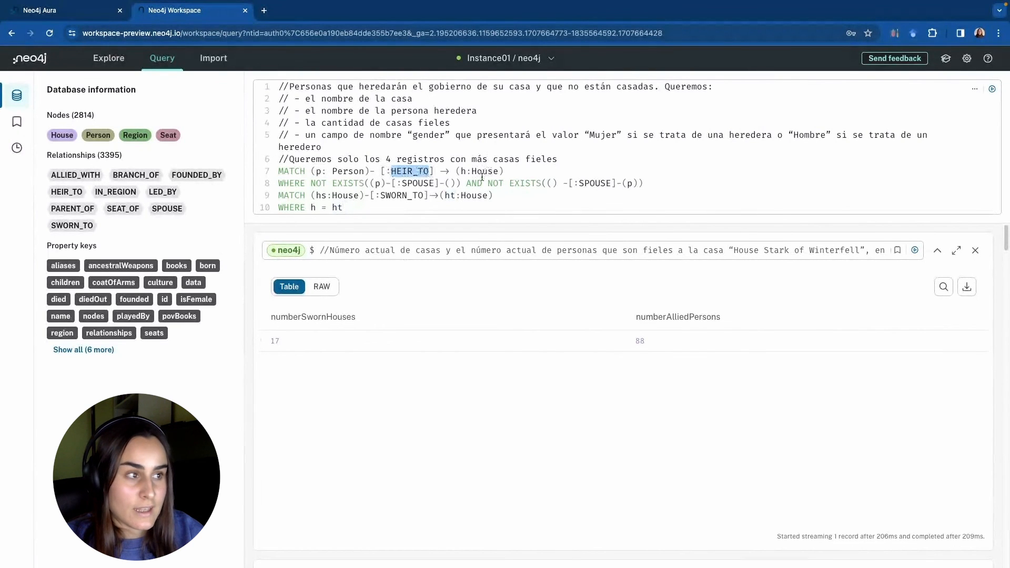
key("super+Tab")
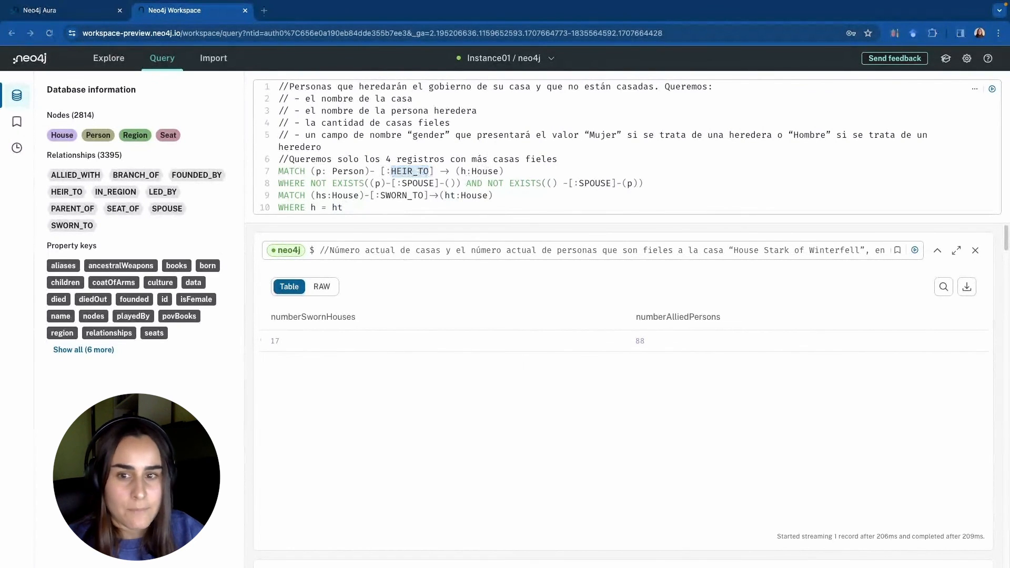
Add the line WITH p, h, count(hs) as numLoyalhouses to the heirs query
left_click(354, 207)
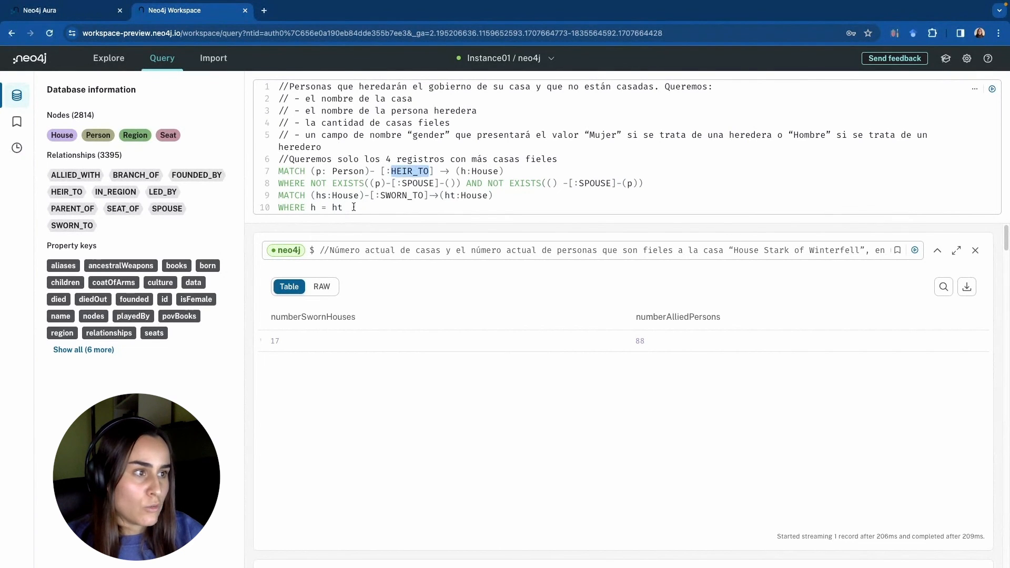
left_click(354, 207)
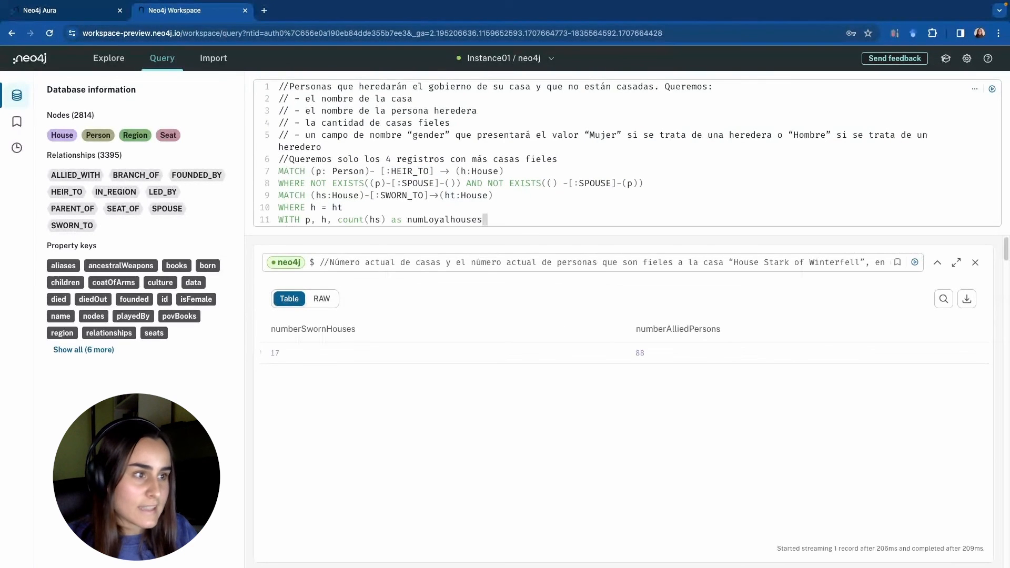
left_click(310, 219)
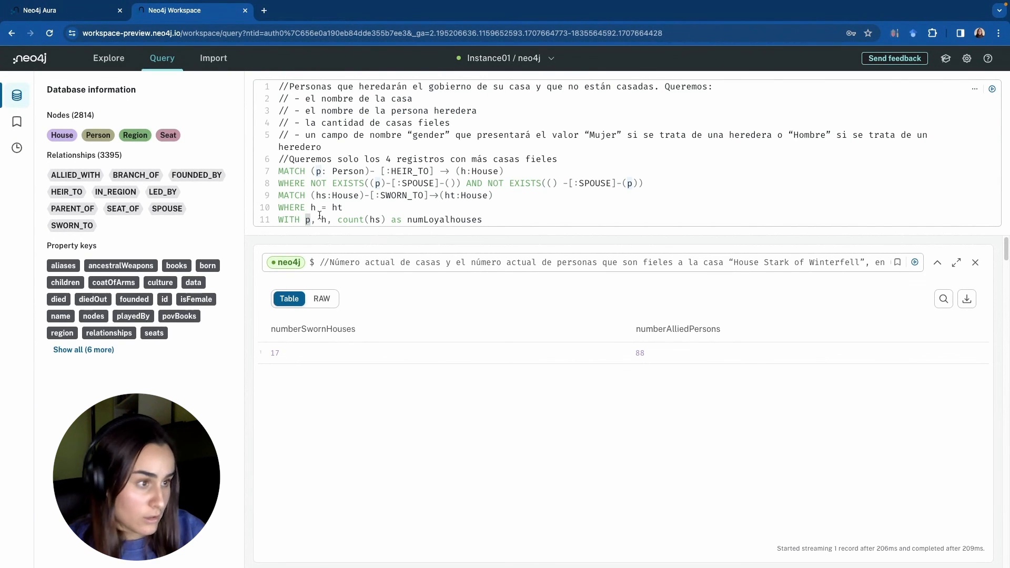
left_click(326, 218)
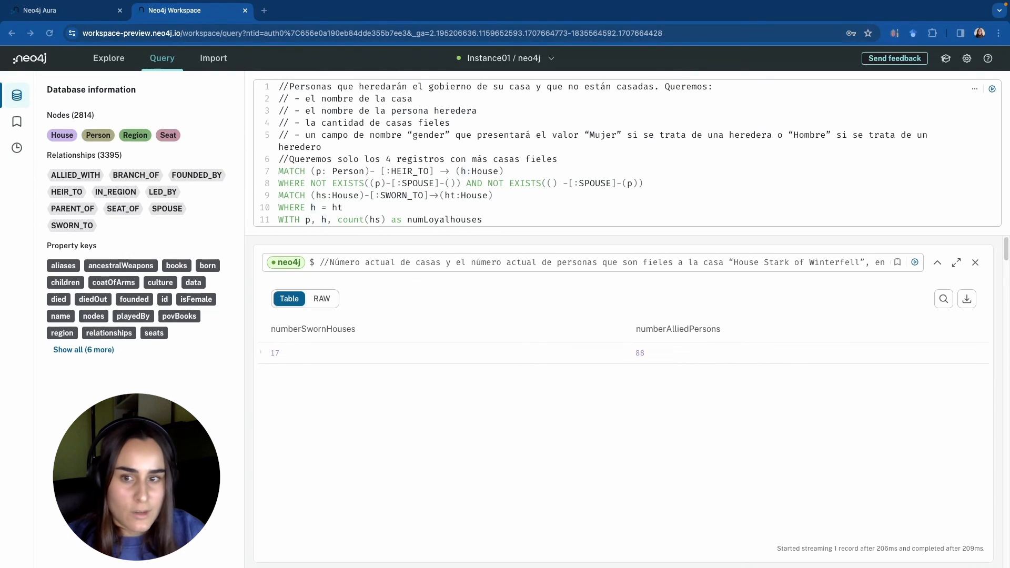
Return h.name as houseName, p.name as heir, numLoyalhouses and a CASE on p.isFemale giving 'Mujer' or 'Hombre' as gender
key("Return")
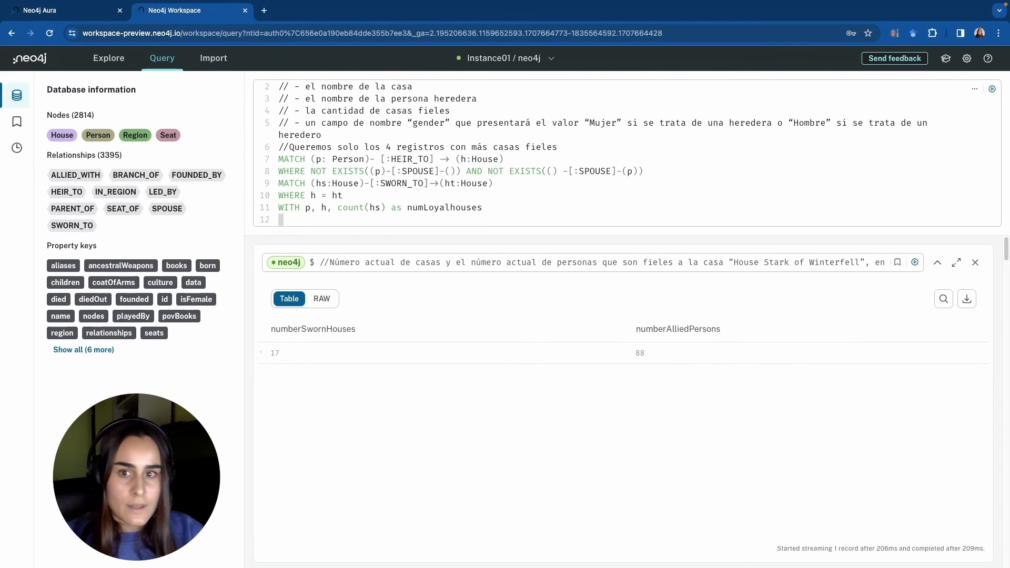
type("RETURN h.name as houseName, p.name as heir, numLoyalhouses, CASE WHEN p.isFemale = true THEN 'Mujer' ELSE 'Hombre' END AS gender")
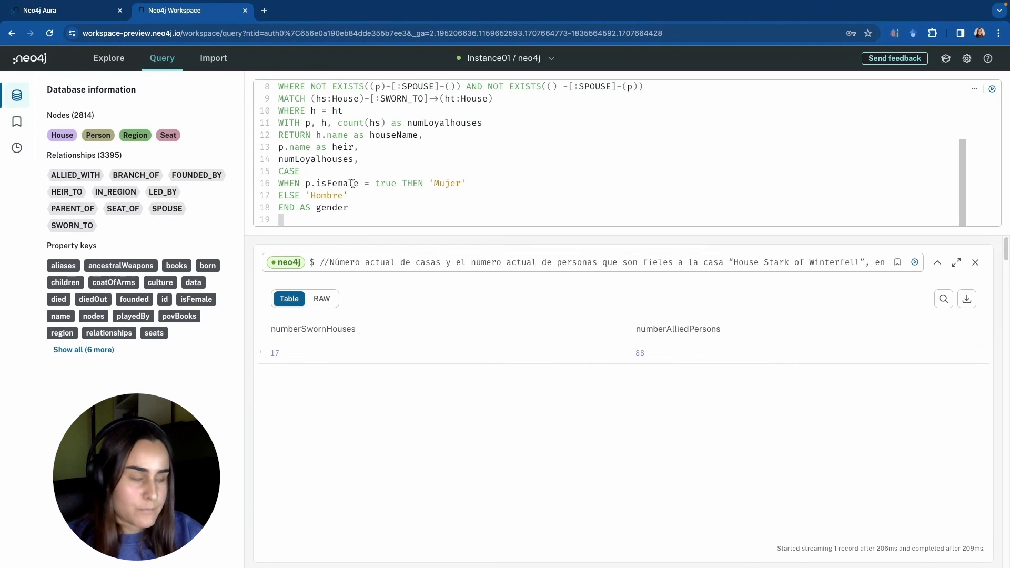
scroll(352, 183, "up", 2)
left_click_drag(315, 187, 423, 187)
scroll(423, 185, "down", 1)
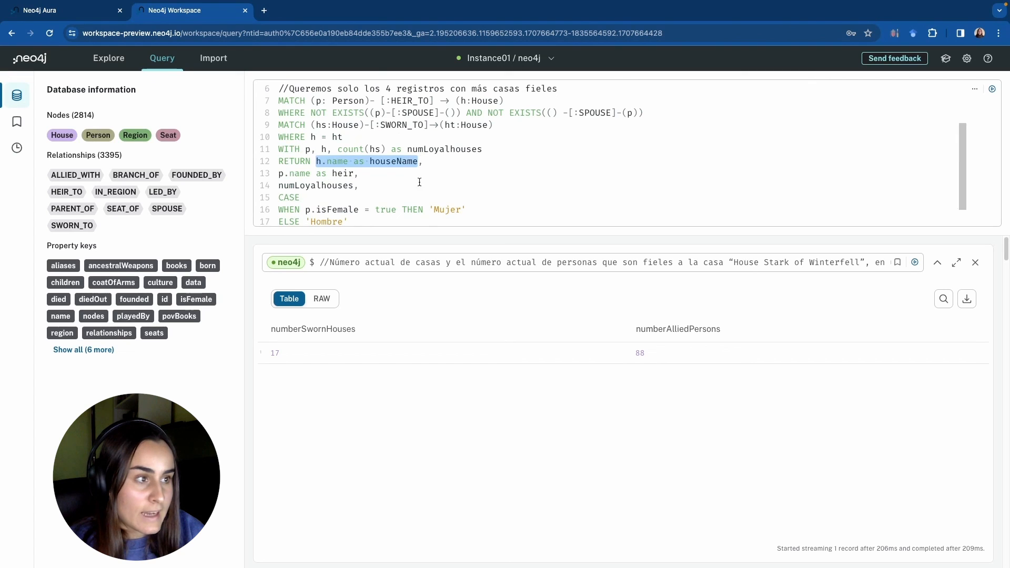
left_click(309, 174)
left_click_drag(354, 174, 283, 173)
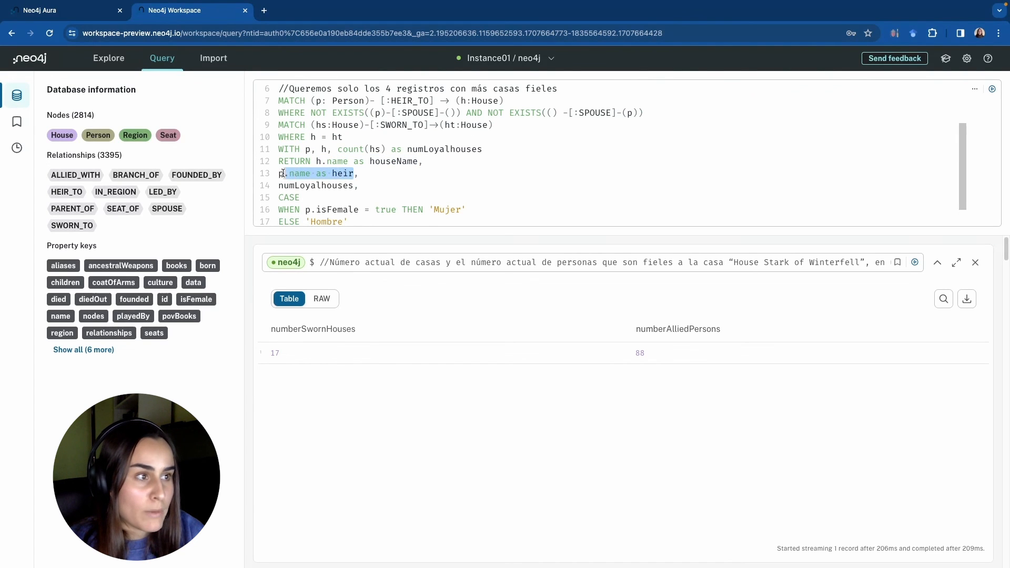
Indent the p.name as heir and numLoyalhouses lines under the RETURN clause
left_click(281, 174)
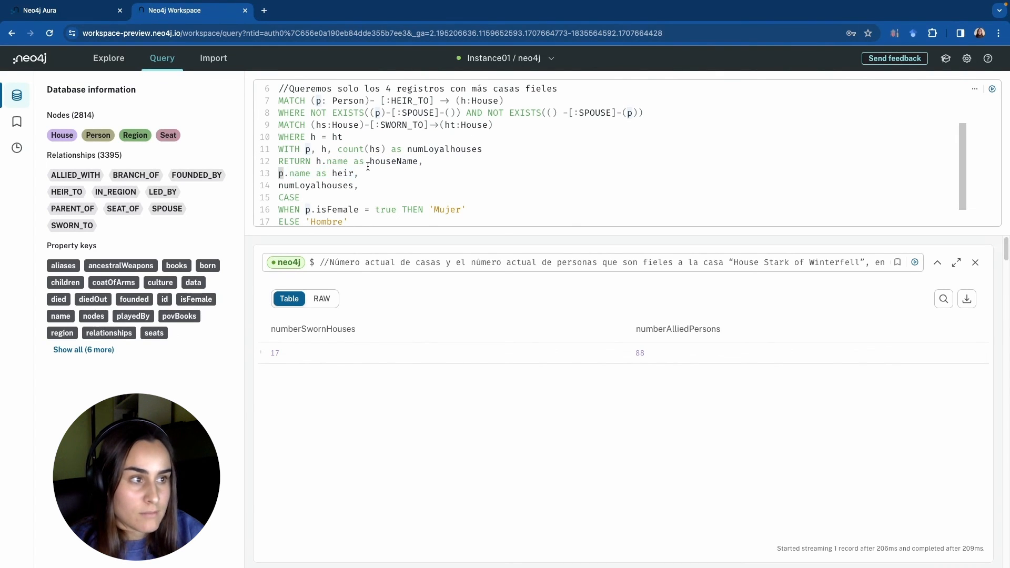
key("Tab")
left_click(279, 185)
key("Tab")
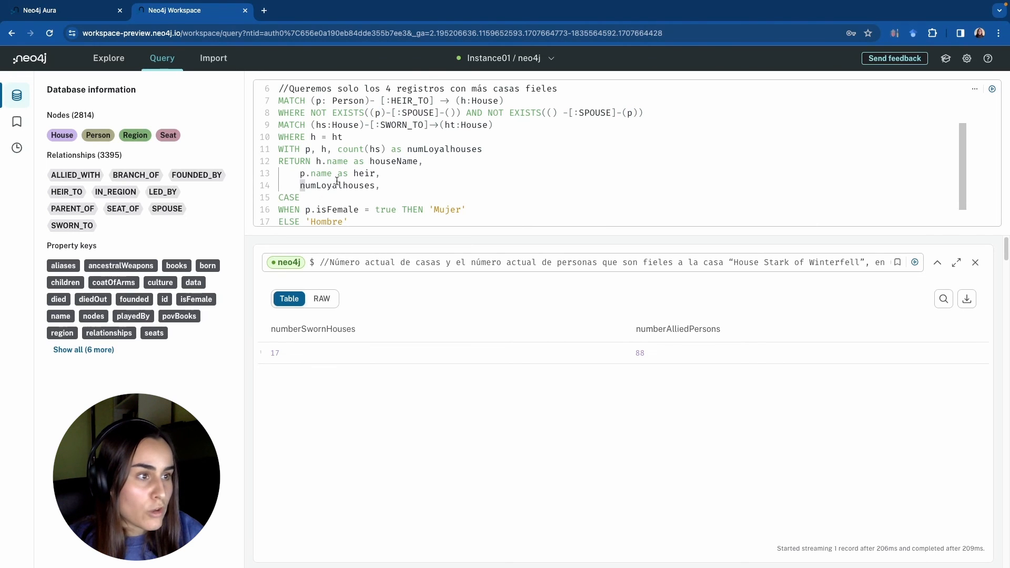
left_click(446, 151)
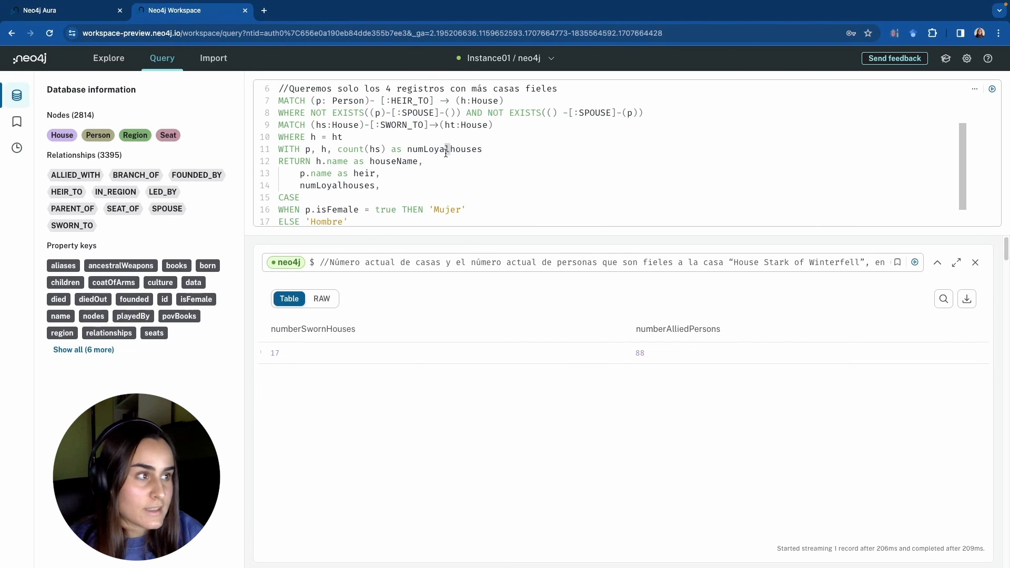
Indent the WHEN and ELSE lines inside the CASE expression
scroll(312, 173, "down", 1)
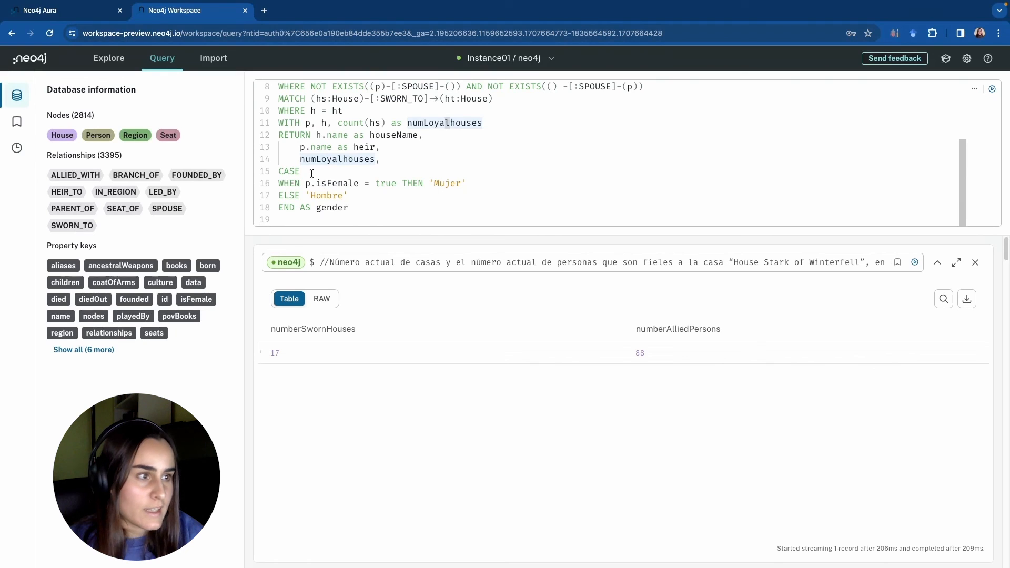
left_click(279, 183)
key("Tab")
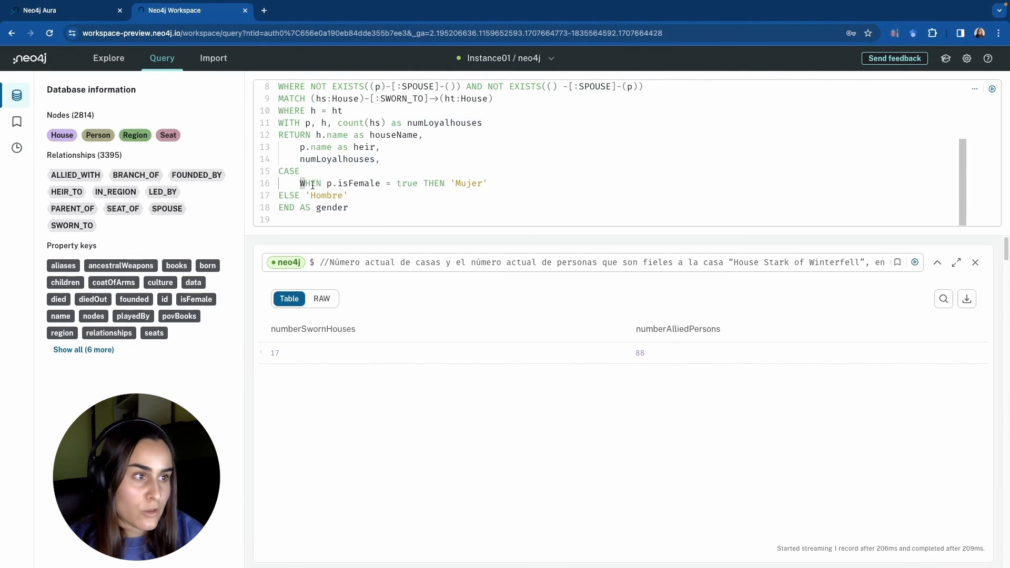
left_click(282, 195)
key("Tab")
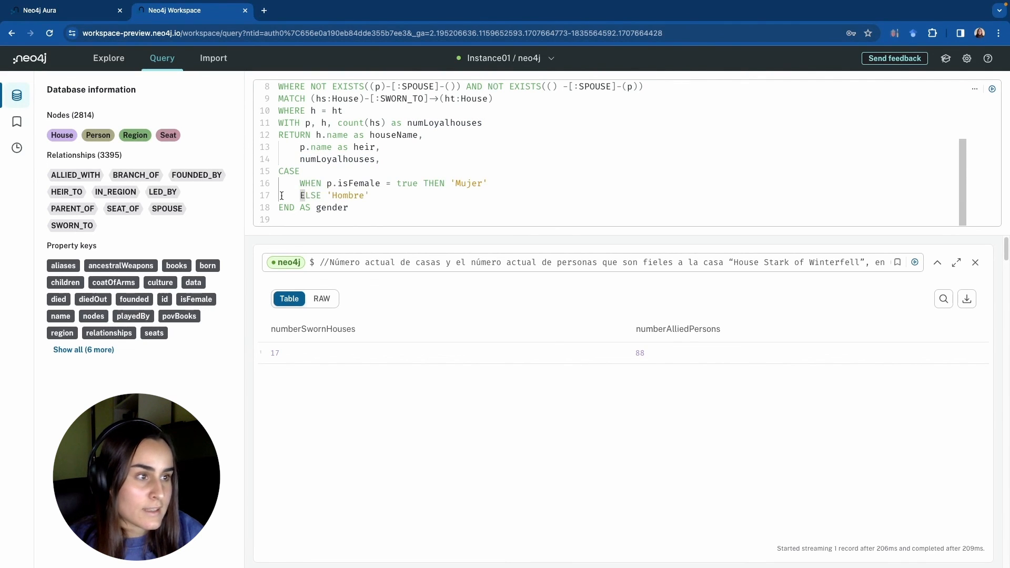
left_click(341, 183)
left_click(330, 183)
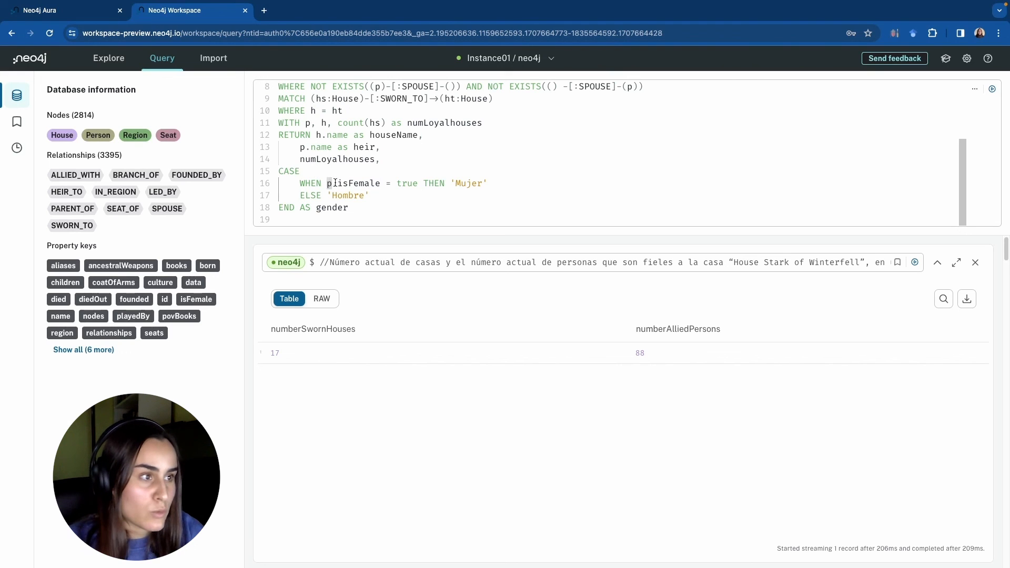
left_click_drag(335, 183, 381, 183)
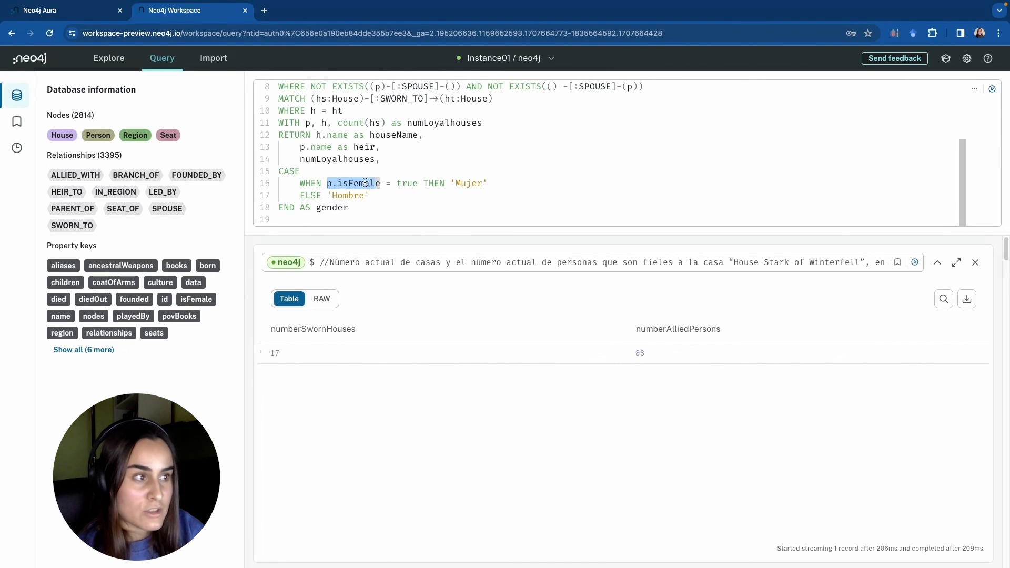
left_click(451, 183)
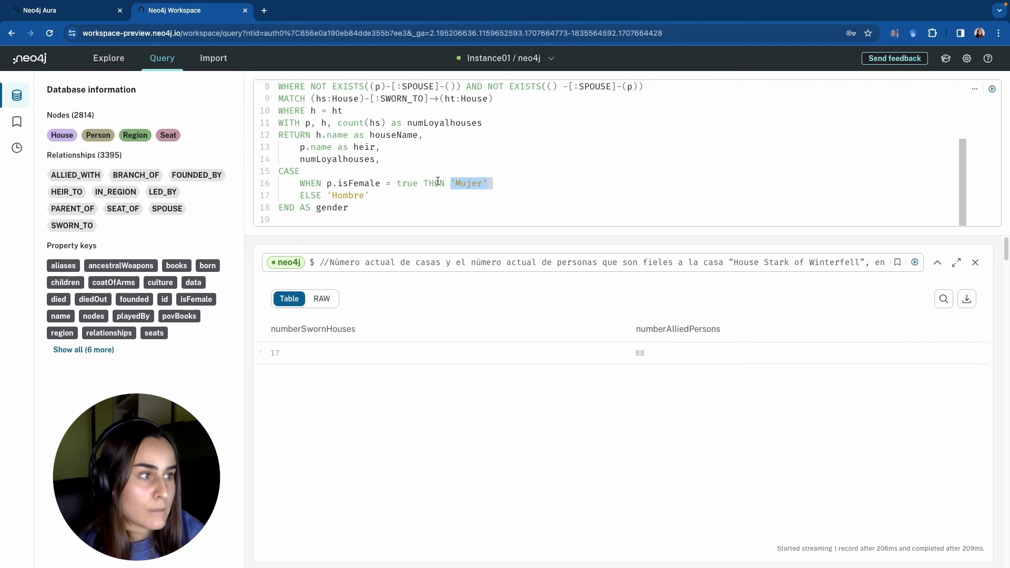
left_click(331, 195)
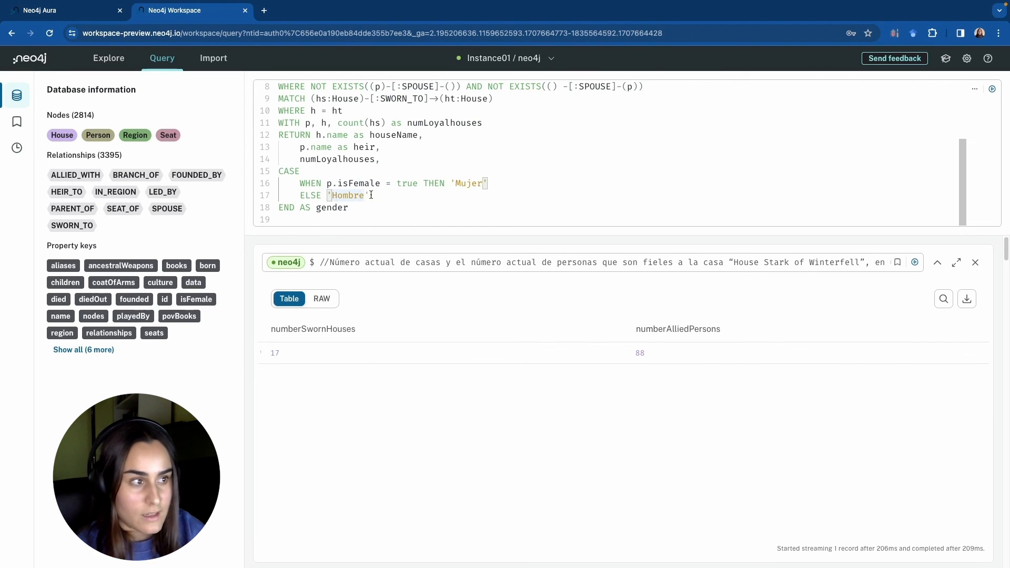
double_click(332, 207)
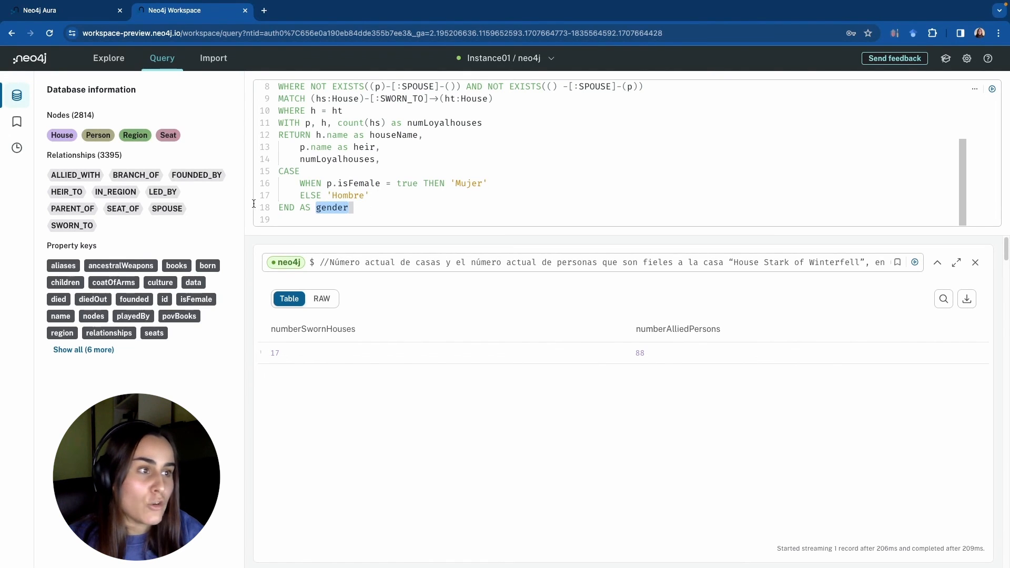
Add ORDER BY numLoyalhouses DESC and LIMIT 4 at the end of the heirs query and run it
left_click(288, 216)
scroll(469, 163, "up", 1)
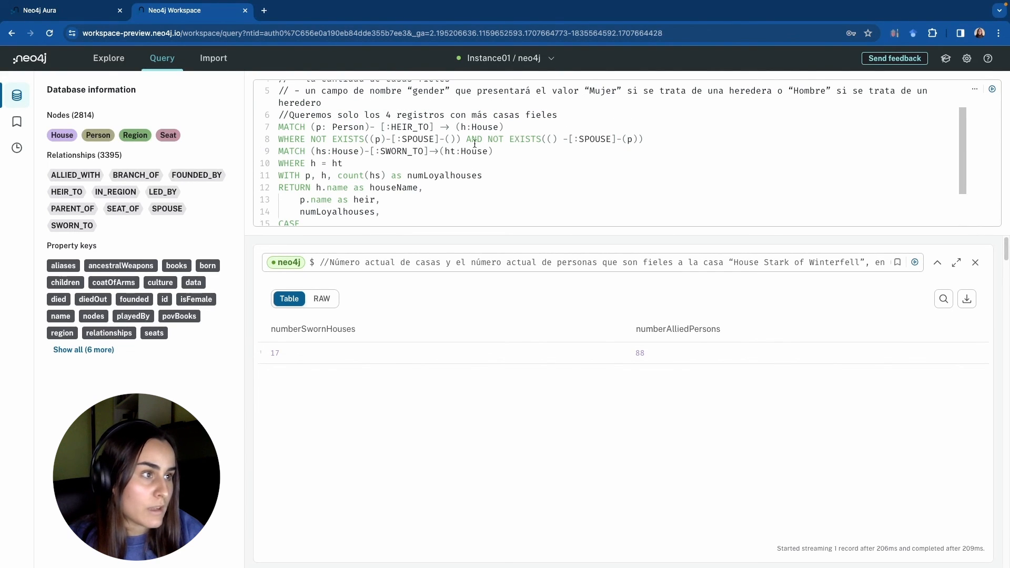
scroll(475, 144, "down", 1)
type("ORDER BY numLoyalhouses DESC LIMIT 4")
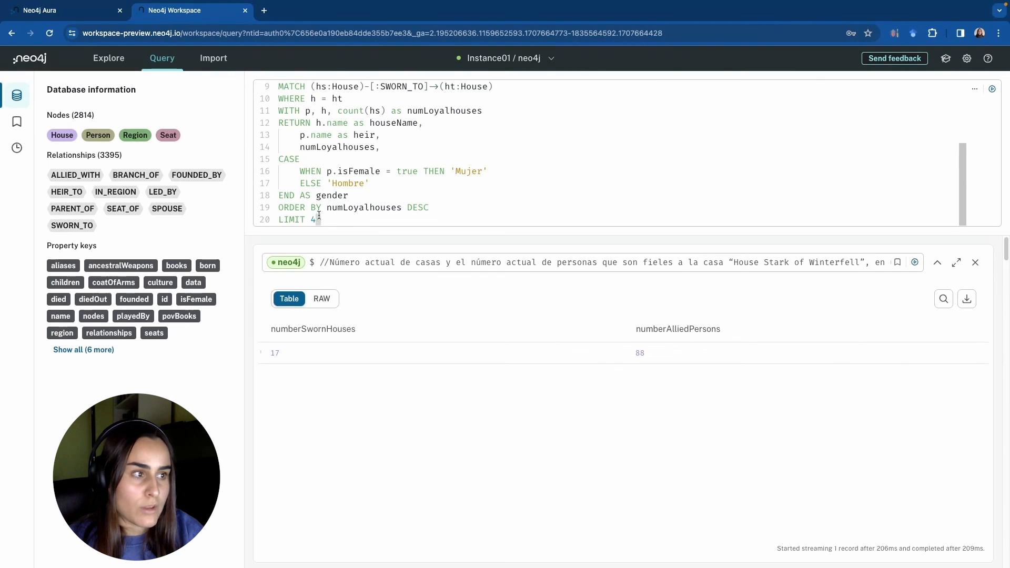
left_click(992, 88)
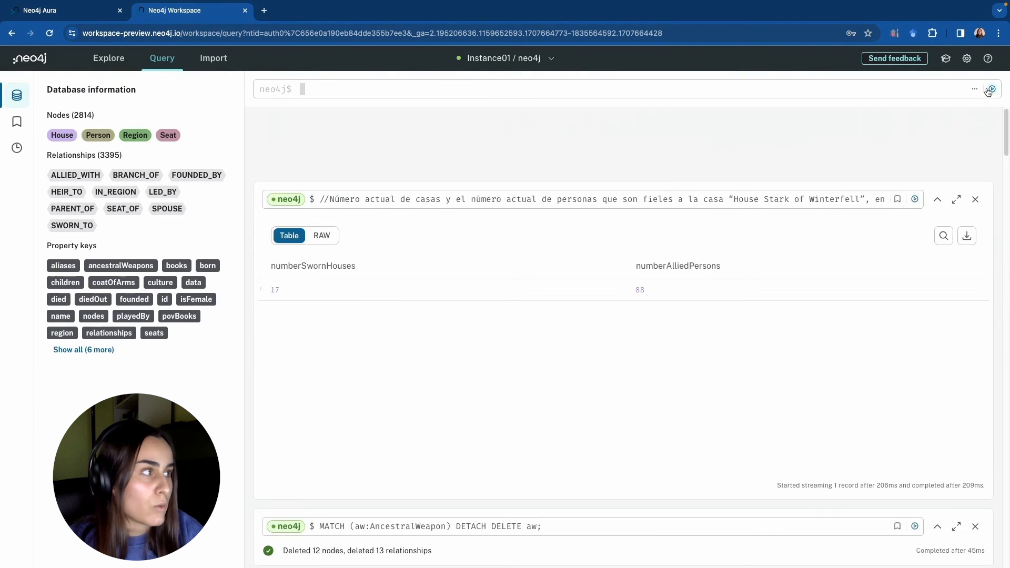